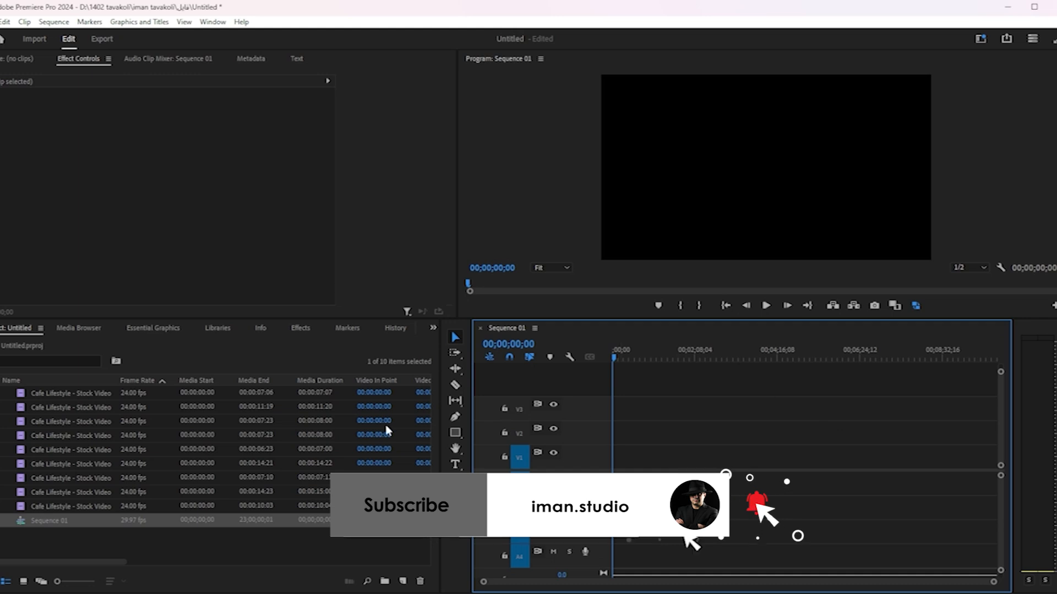
Draw a small square near the centre of the Sequence 01 frame with the Rectangle tool.
click(456, 434)
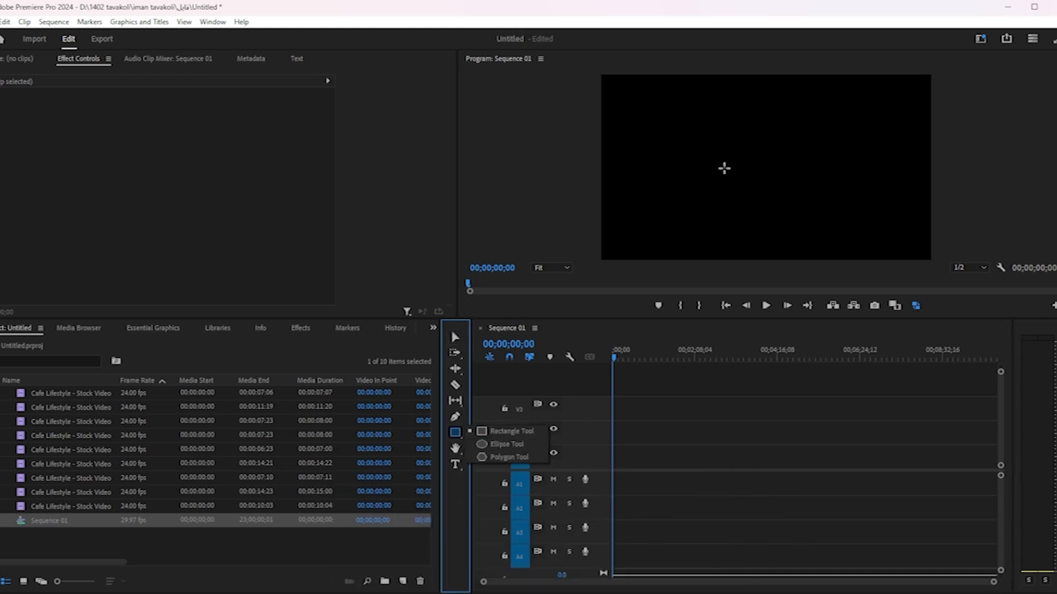
drag(734, 145, 773, 185)
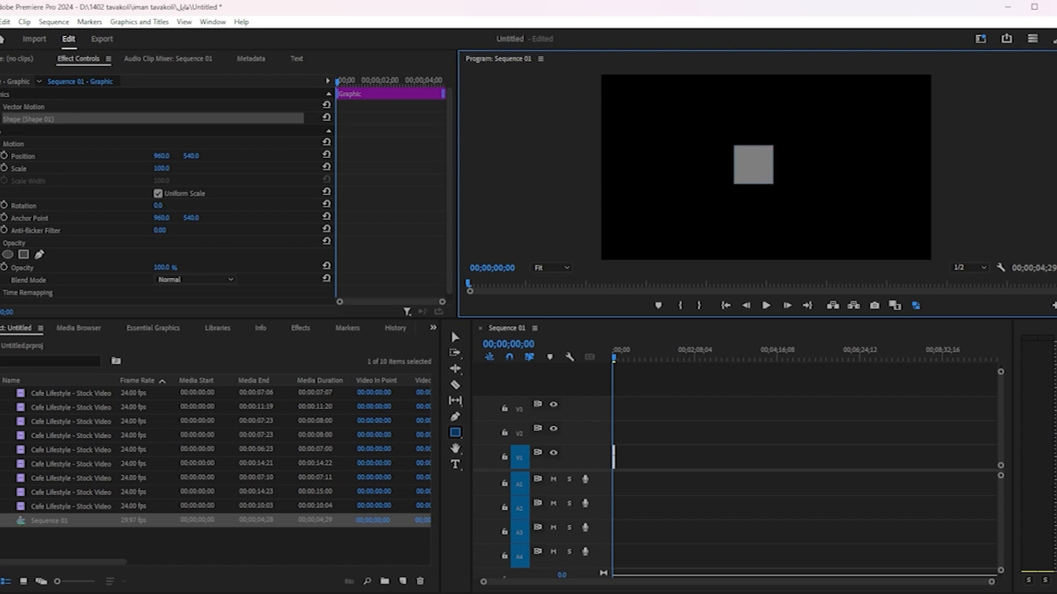
click(1, 118)
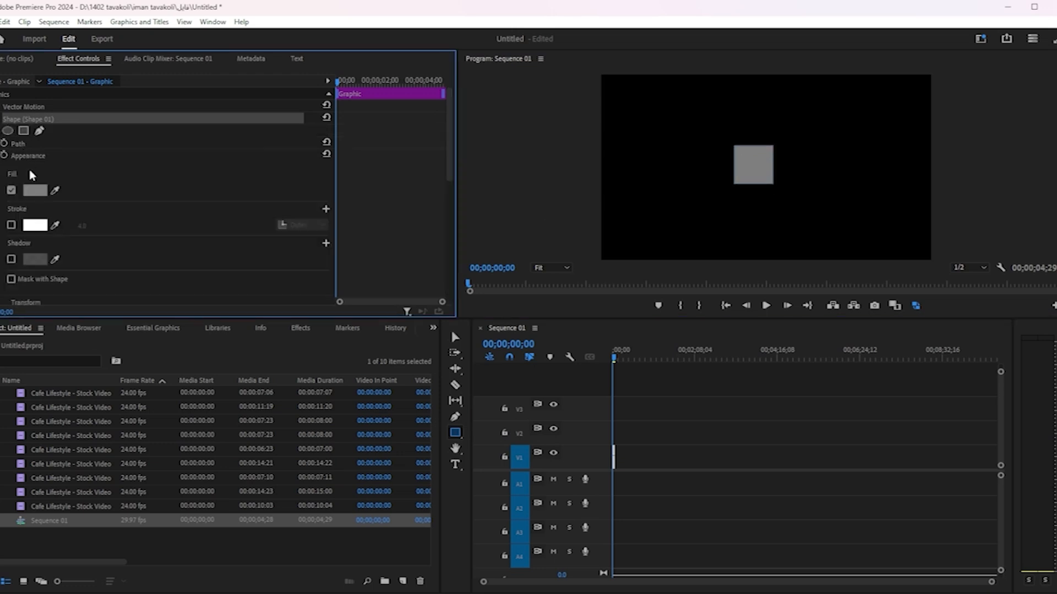
click(34, 191)
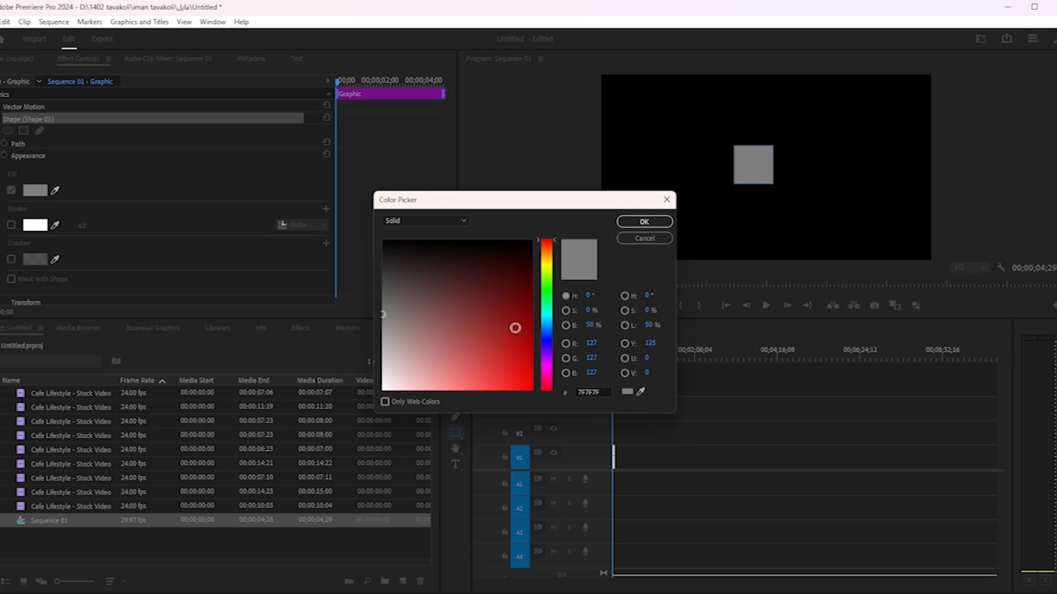
drag(549, 313, 548, 252)
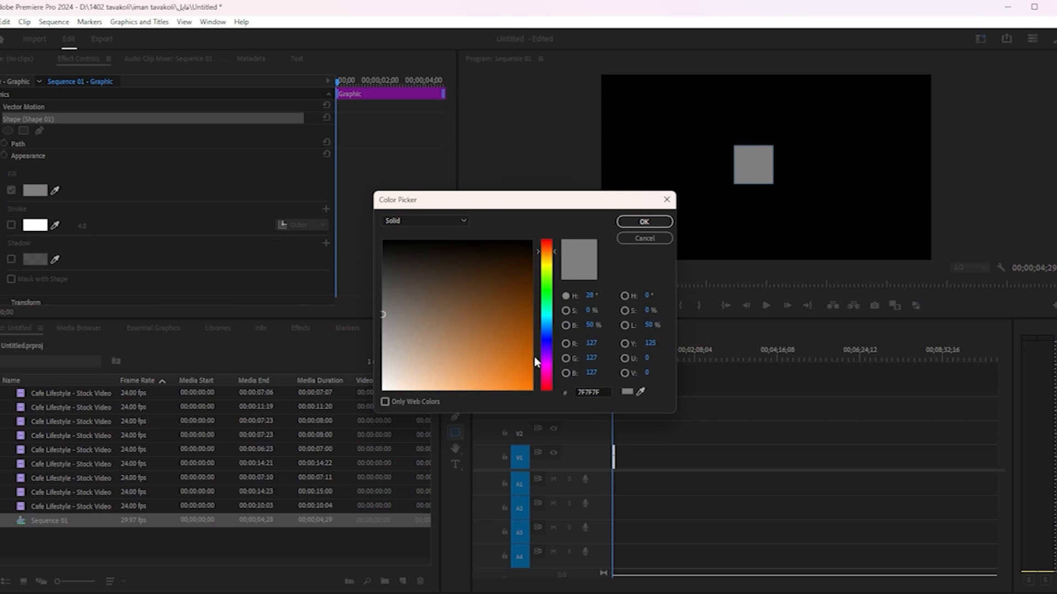
click(531, 389)
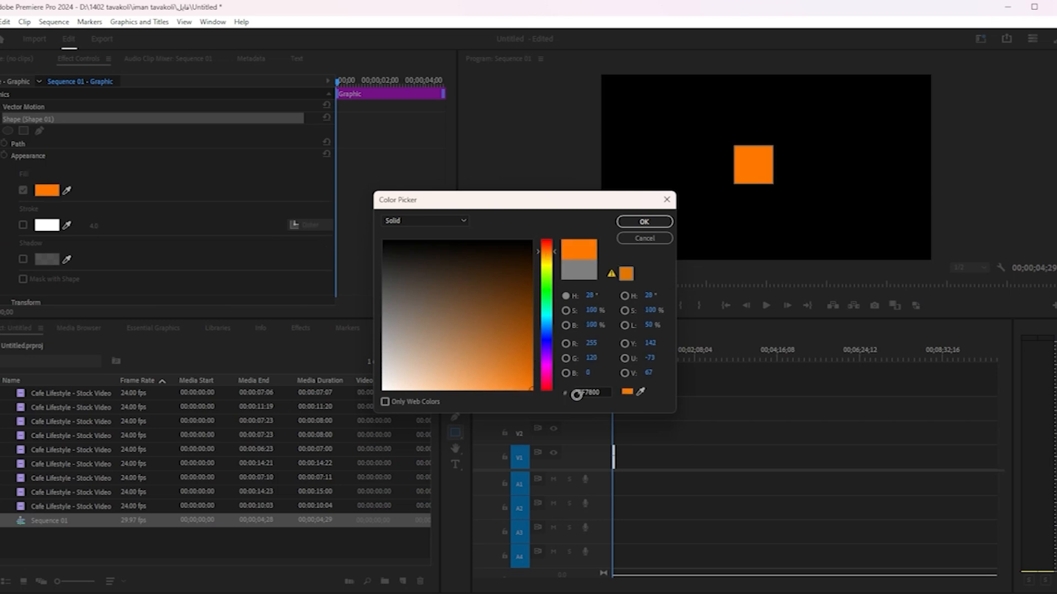
click(644, 237)
scroll(59, 238, down, 1)
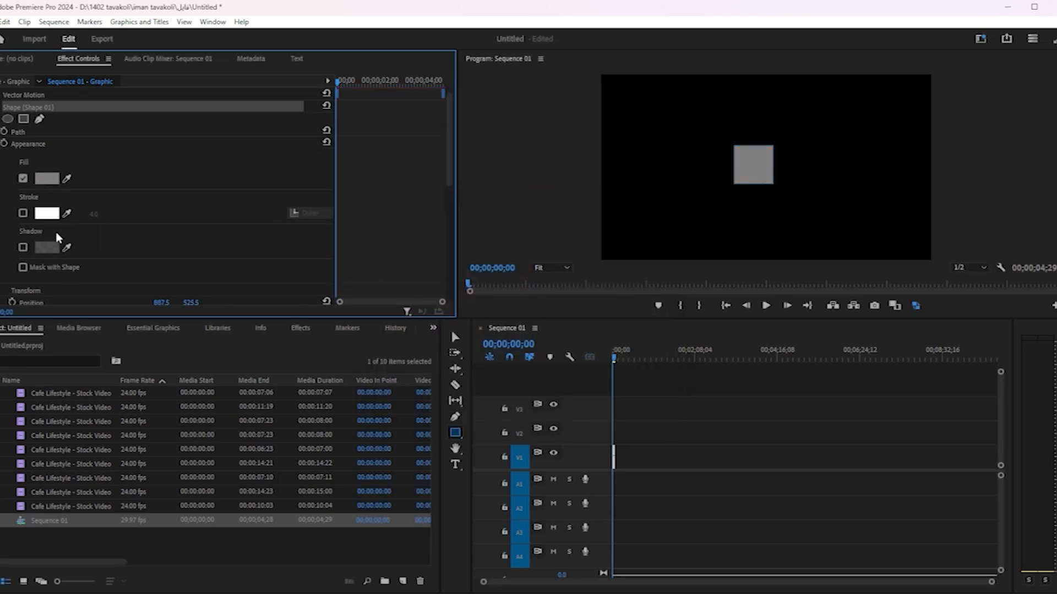
scroll(54, 232, down, 5)
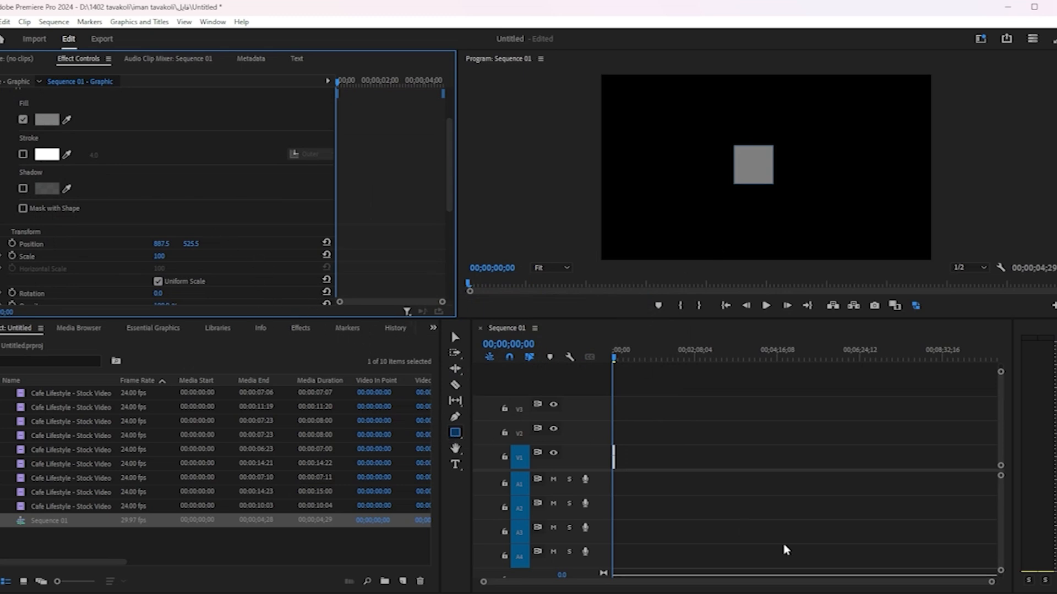
Extend the graphic clip on V1 to about 19 seconds and set the square's fill to solid orange.
mouse_move(615, 458)
mouse_down()
mouse_move(710, 465)
mouse_move(616, 464)
mouse_up()
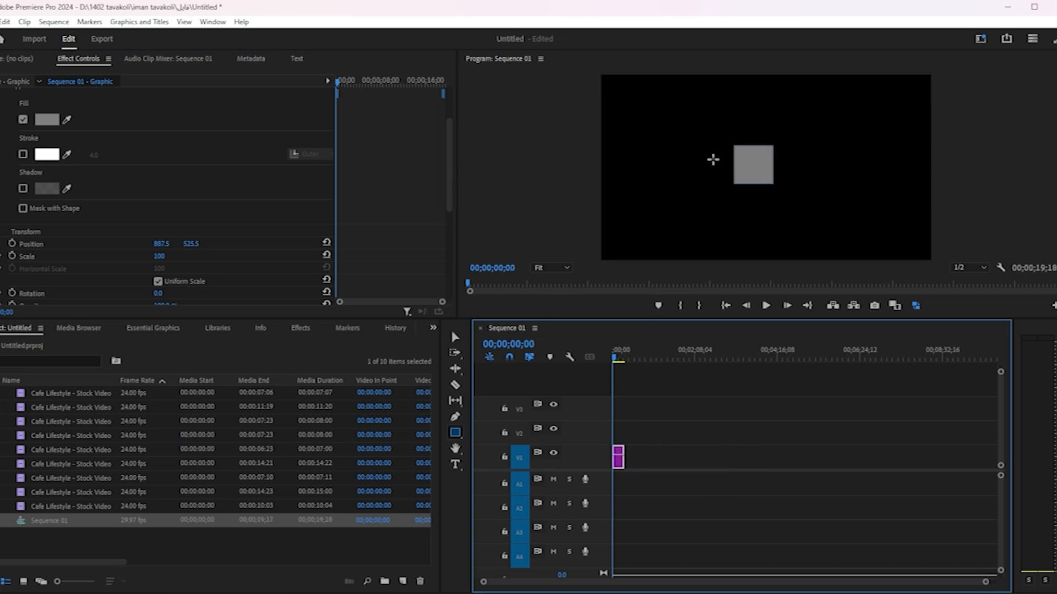
scroll(32, 144, up, 2)
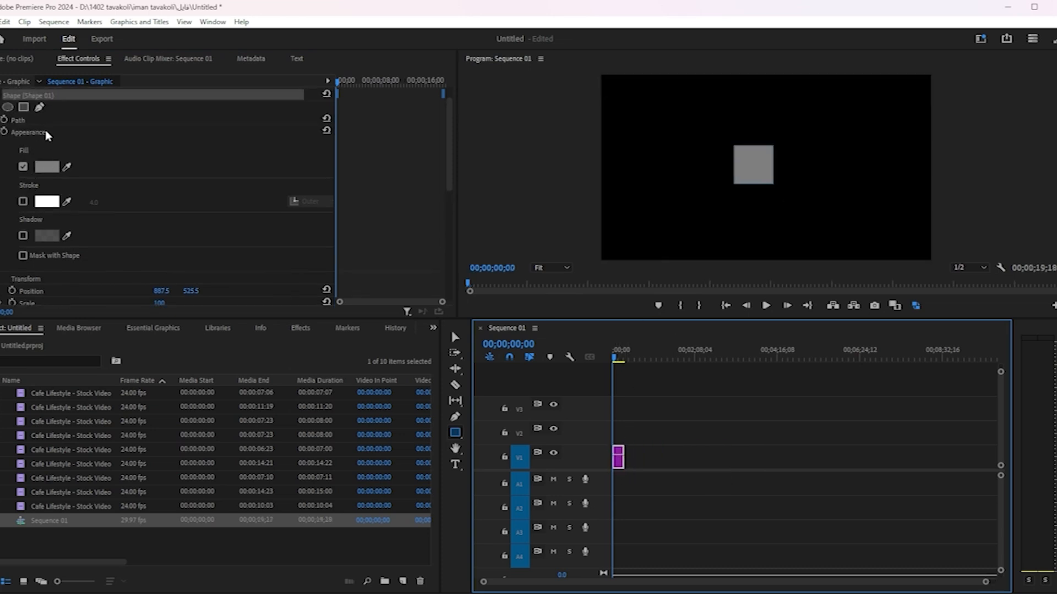
click(43, 169)
click(531, 302)
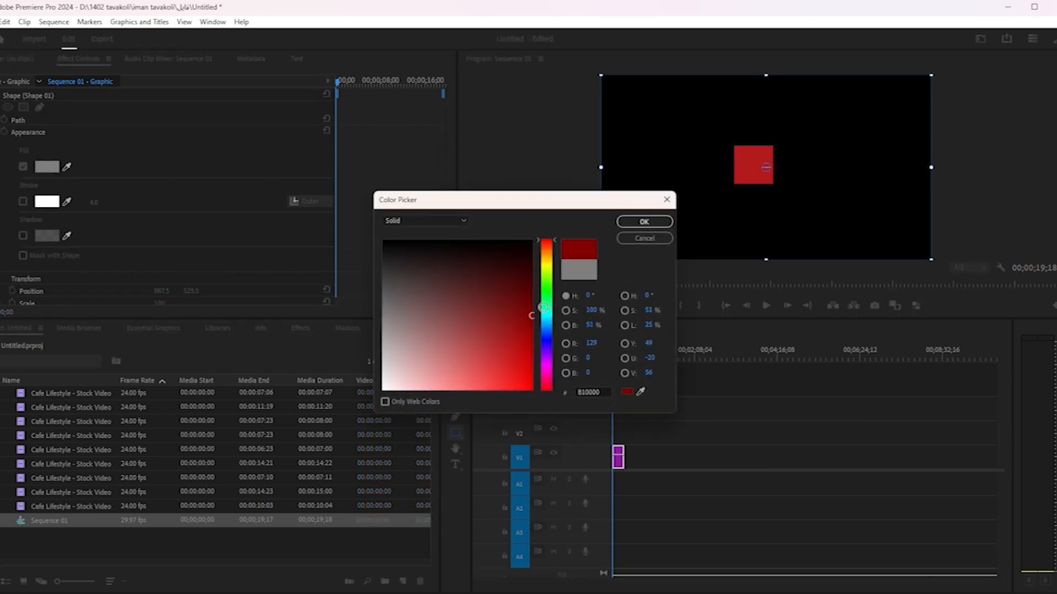
drag(550, 269, 549, 252)
drag(504, 317, 552, 417)
click(644, 221)
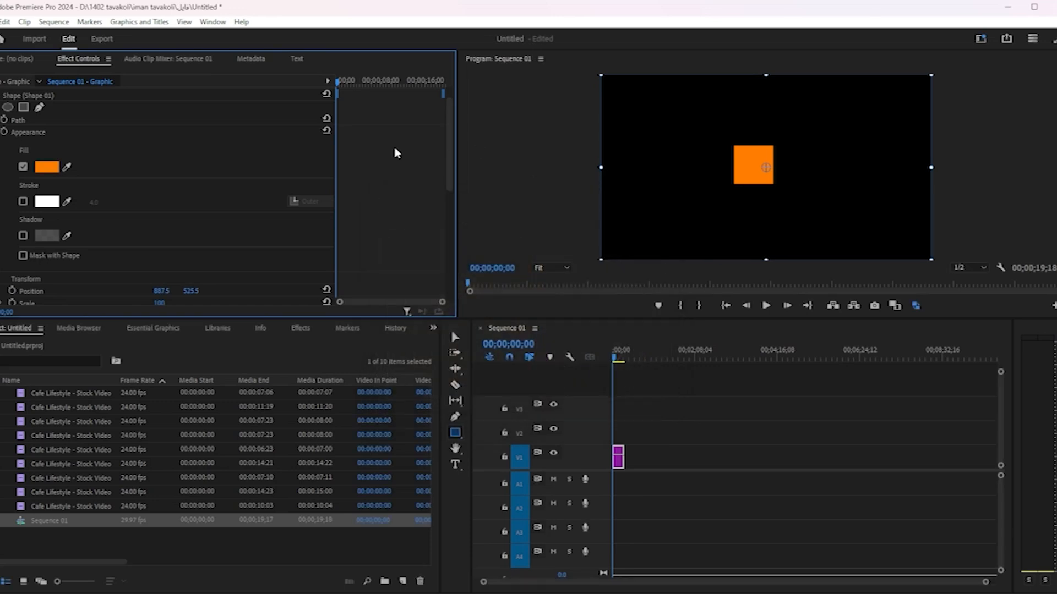
Move the graphic out past the frame's left edge to position -44.6, 543.4 and turn on Position keyframing at 00;00;00;00.
scroll(1, 144, up, 1)
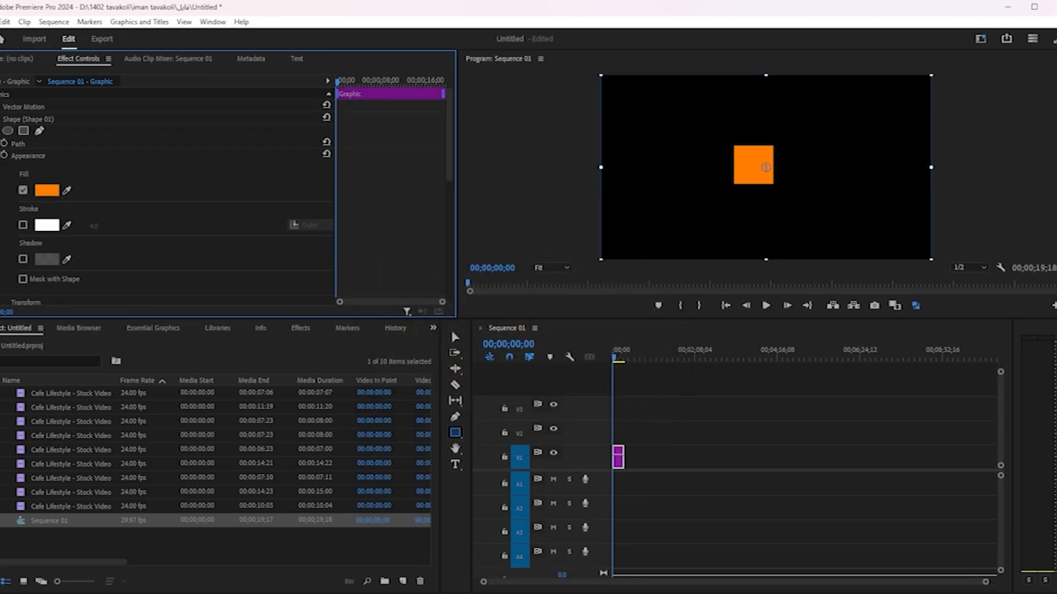
click(1, 119)
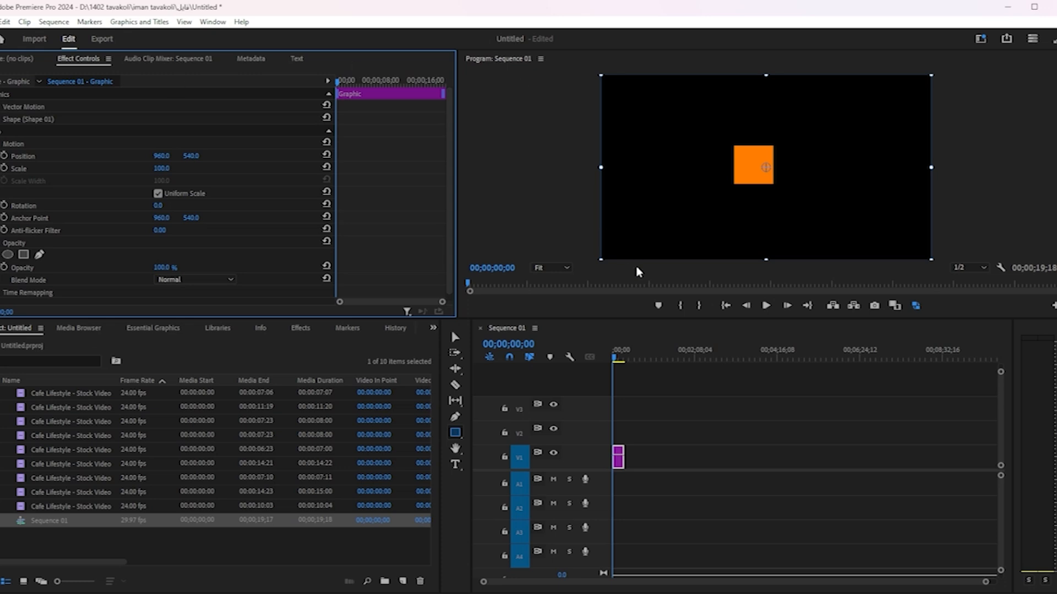
click(618, 465)
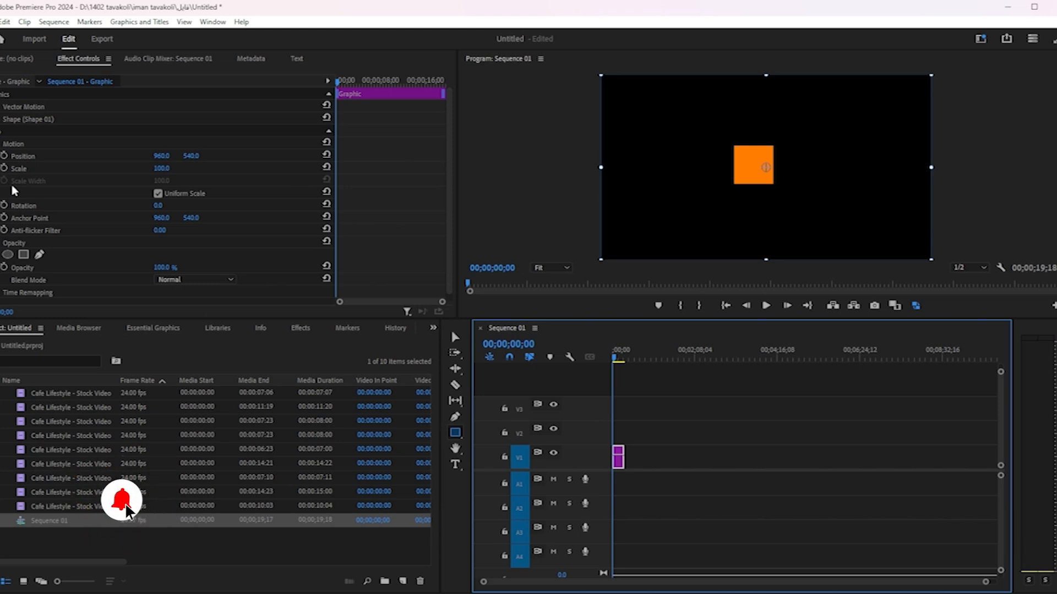
click(750, 171)
drag(751, 170, 577, 176)
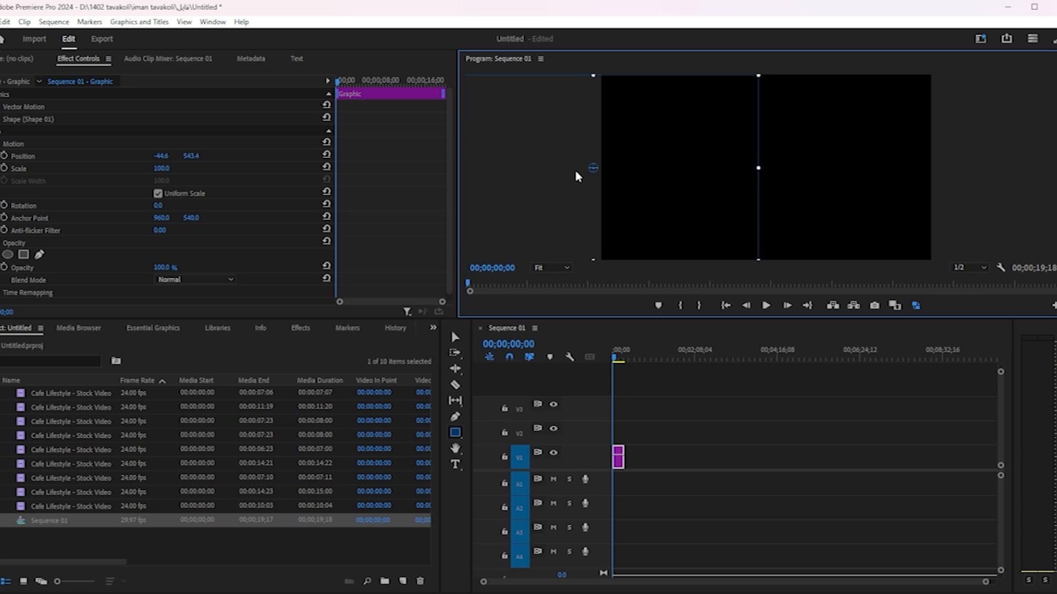
click(4, 156)
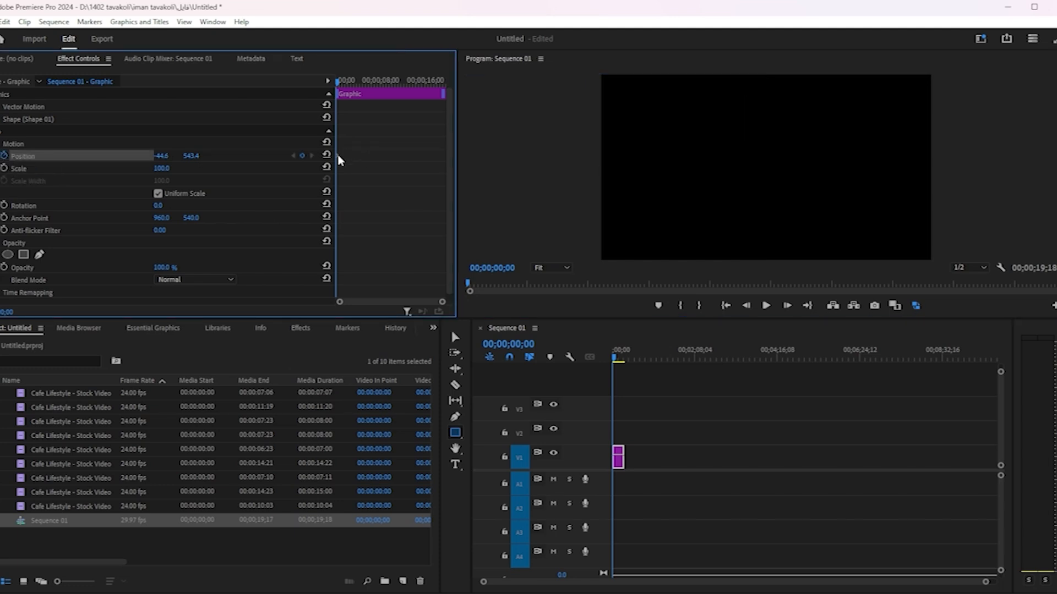
Add a second Position keyframe at 00;00;08;02 by changing the graphic's horizontal position to 993.4.
drag(333, 154, 253, 154)
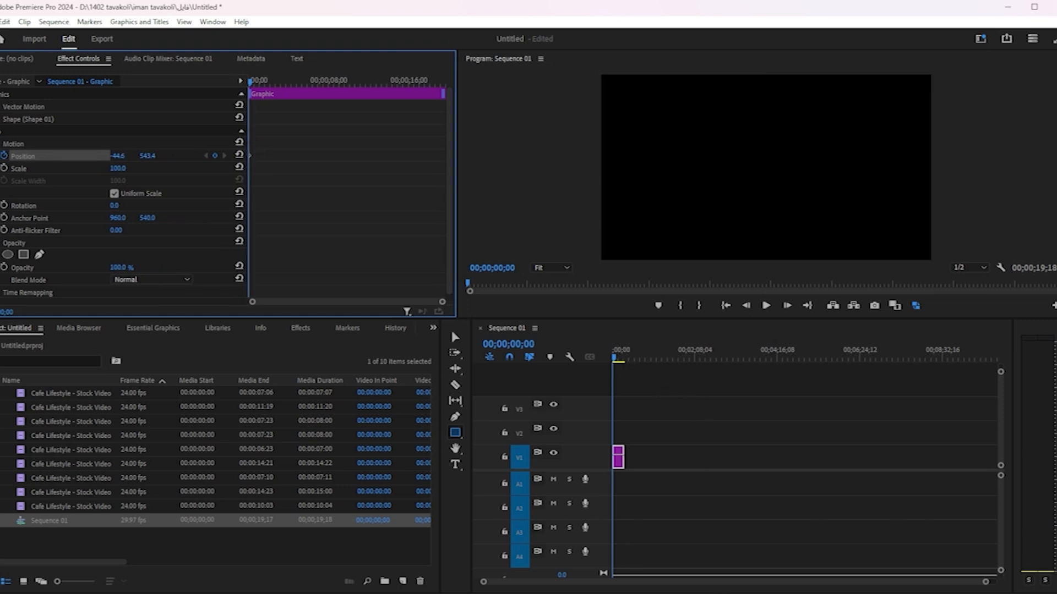
drag(984, 585, 892, 590)
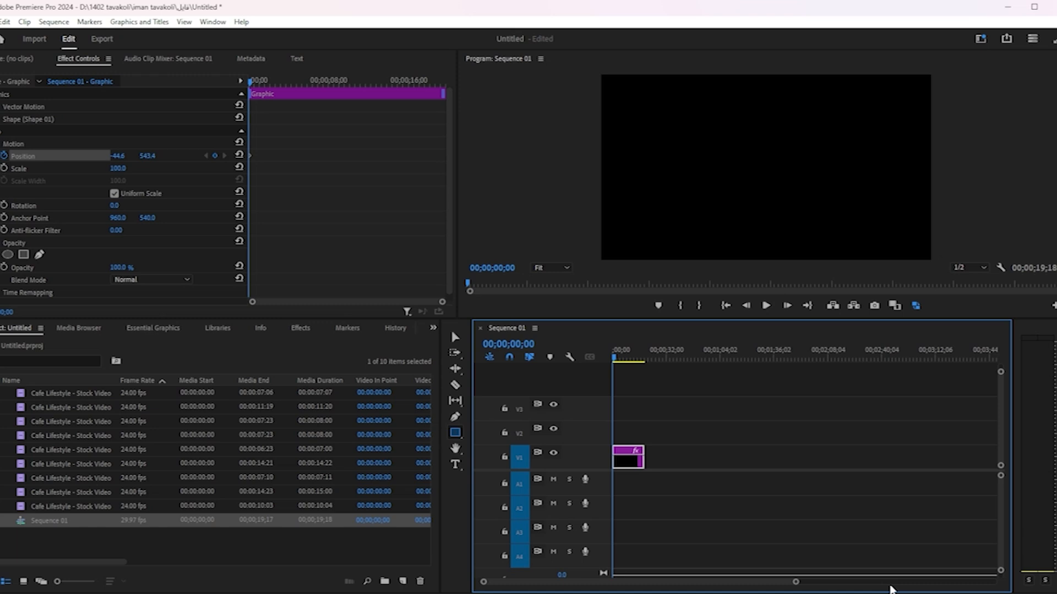
key(shift+Right)
key(shift+Right)
key(shift+Right)
key(shift+Right)
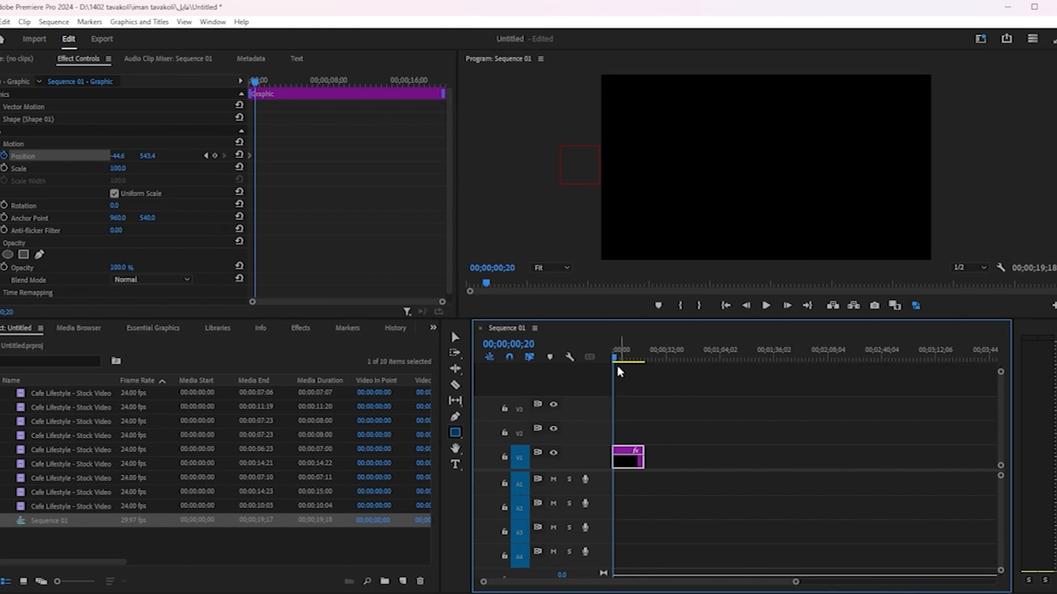
drag(617, 361, 628, 364)
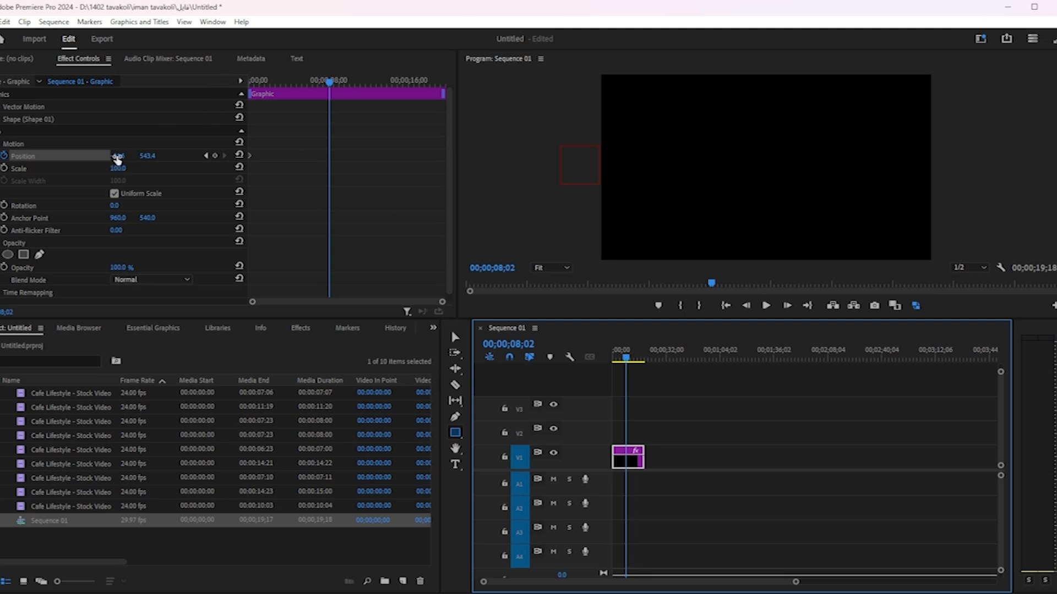
drag(118, 159, 666, 159)
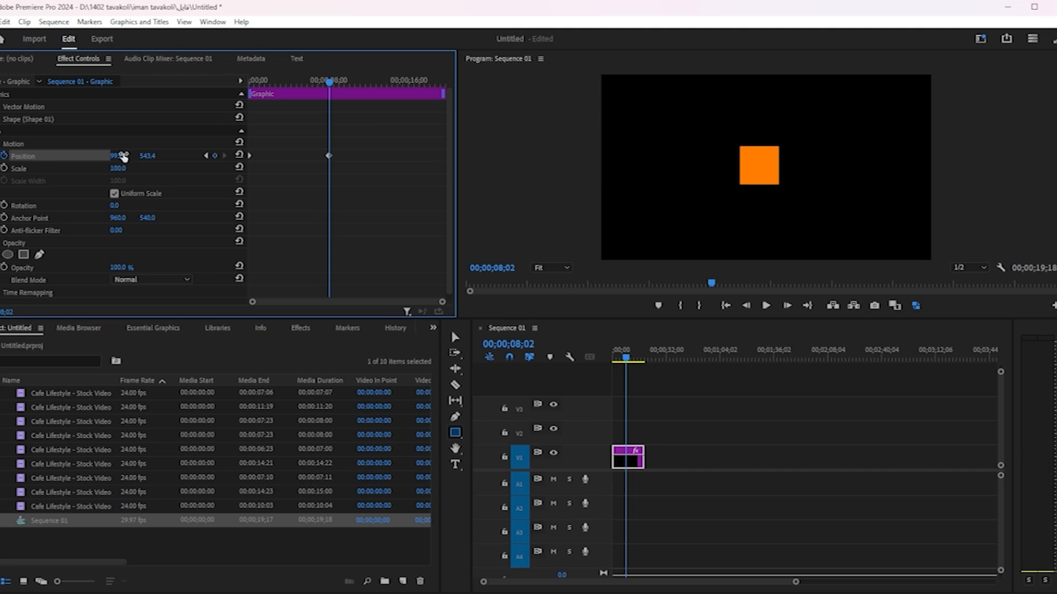
Play back the square's Position animation from the start of the sequence.
drag(623, 353, 584, 359)
key(space)
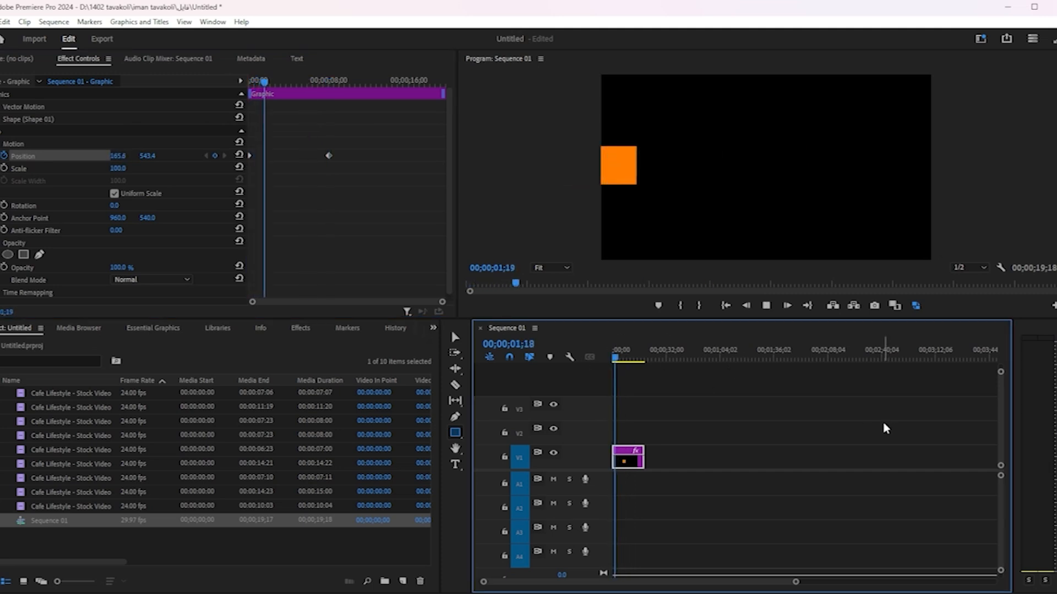
key(space)
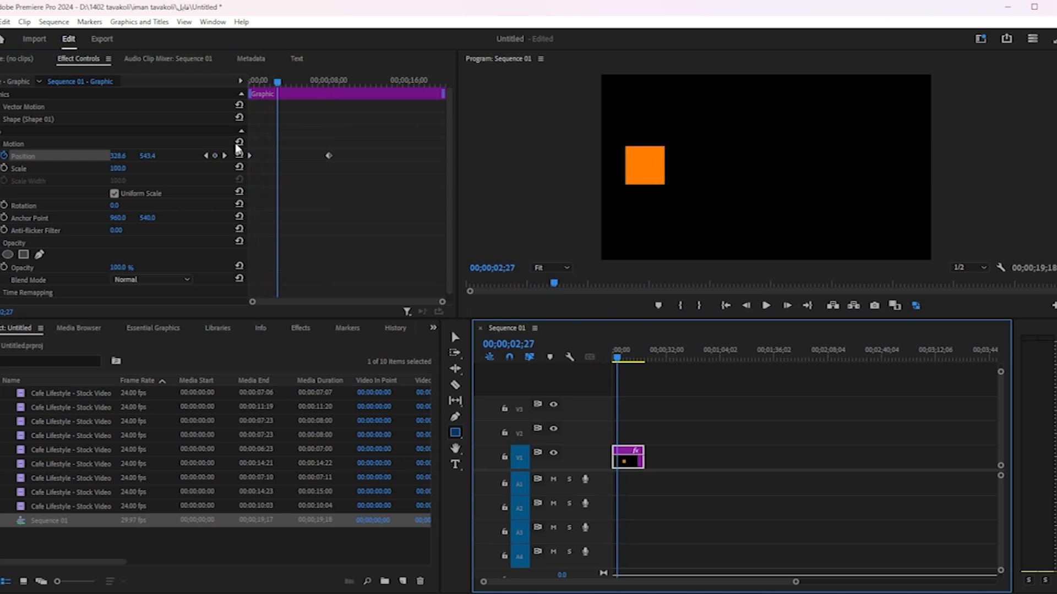
Try moving the second Position keyframe out to about 13 seconds and play back the resulting motion.
click(250, 156)
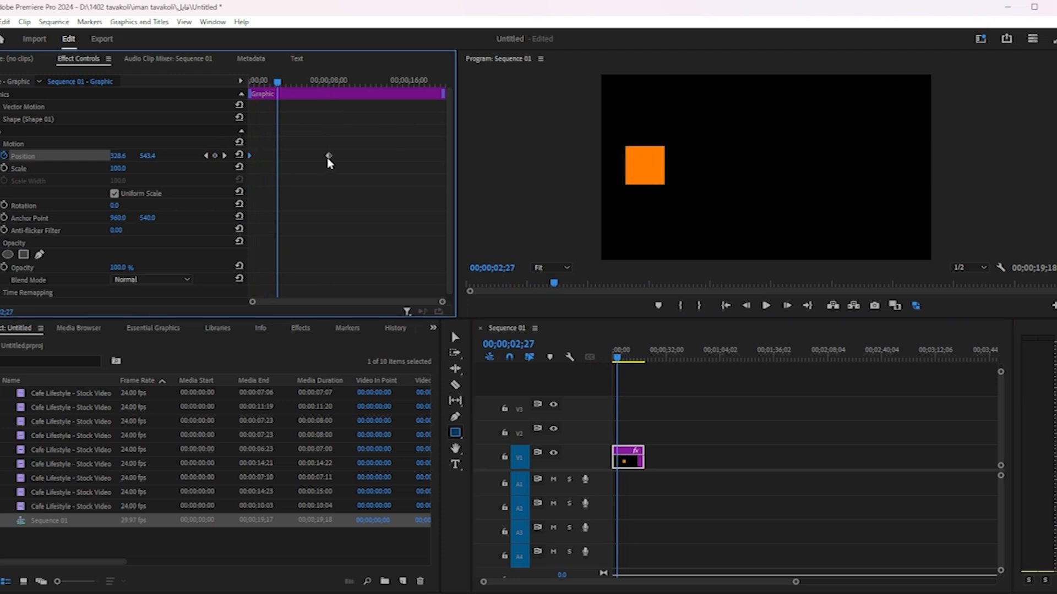
drag(329, 156, 382, 165)
key(space)
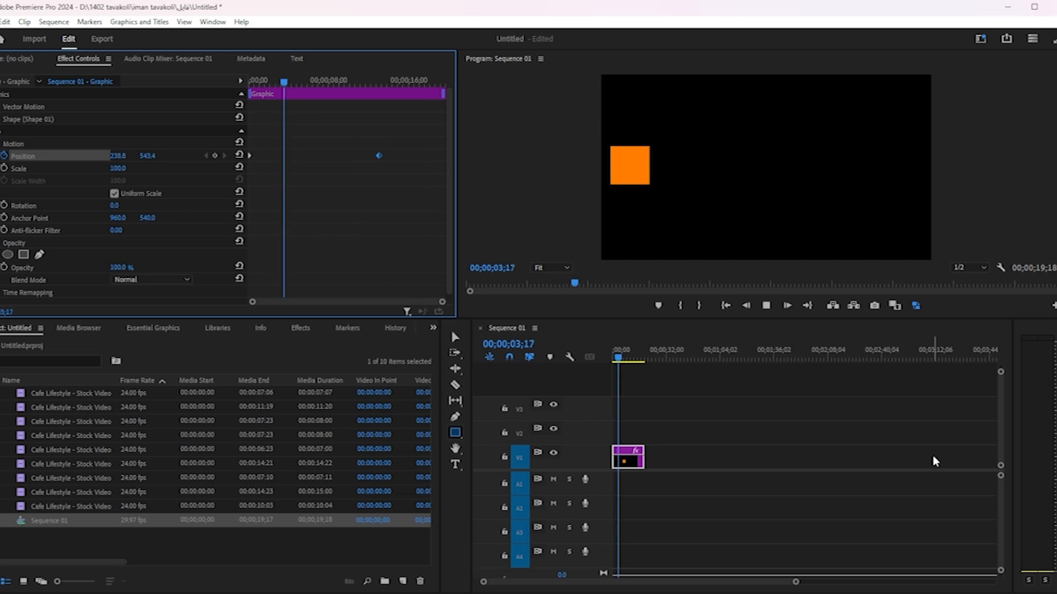
key(space)
Move the second Position keyframe to about 3.5 seconds and trim the graphic clip to end at 7 seconds.
drag(380, 156, 284, 160)
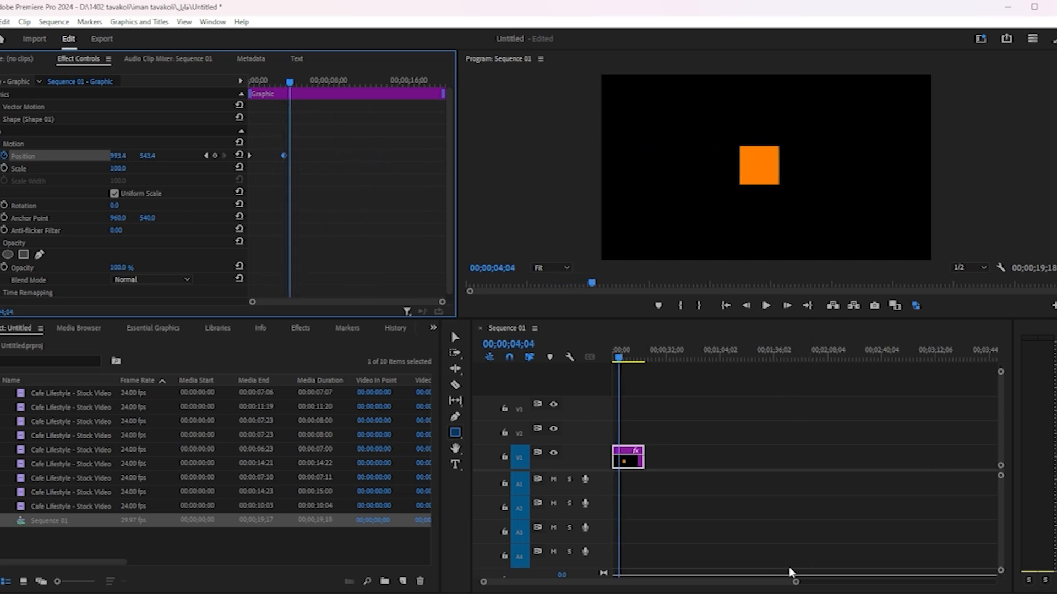
drag(795, 582, 708, 589)
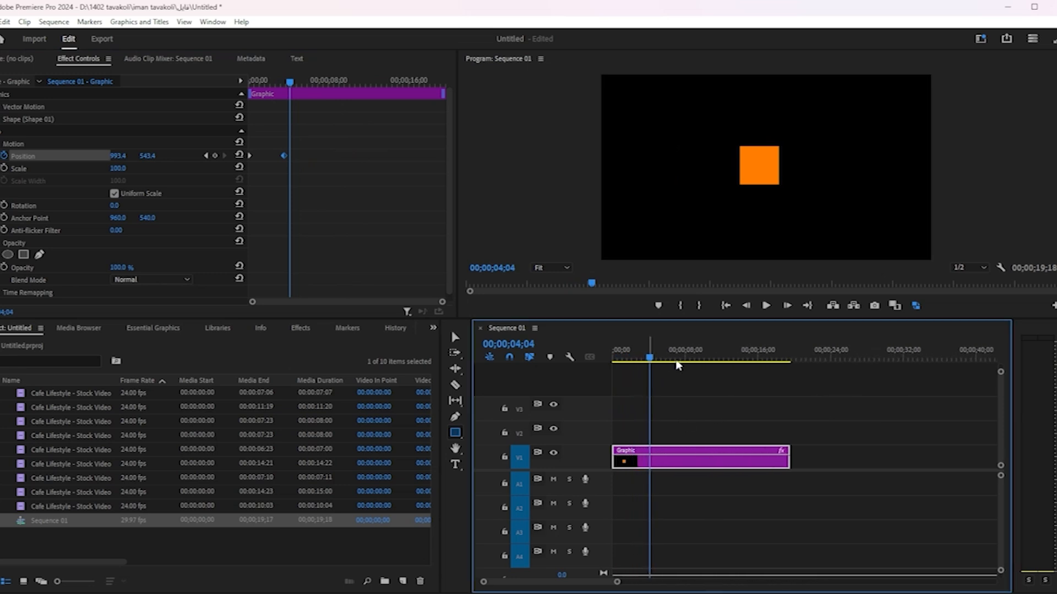
drag(650, 358, 675, 359)
drag(790, 453, 676, 447)
mouse_move(675, 358)
mouse_down()
mouse_move(602, 368)
mouse_move(667, 371)
mouse_up()
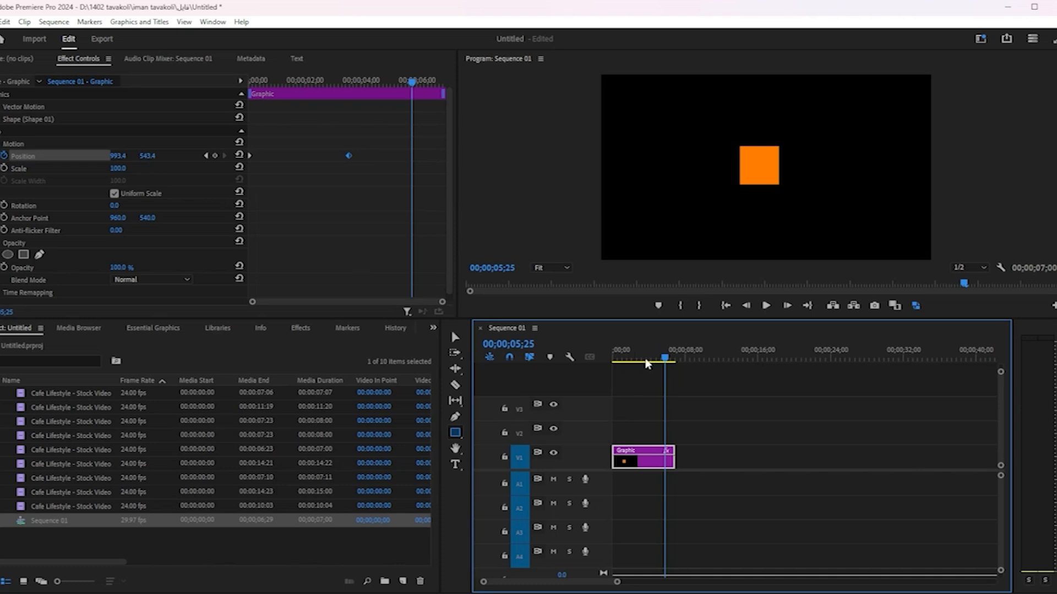
At the clip's start, move the off-screen square shape down towards the frame's lower edge and scrub to 00;00;04;14 to check its motion.
drag(660, 358, 612, 368)
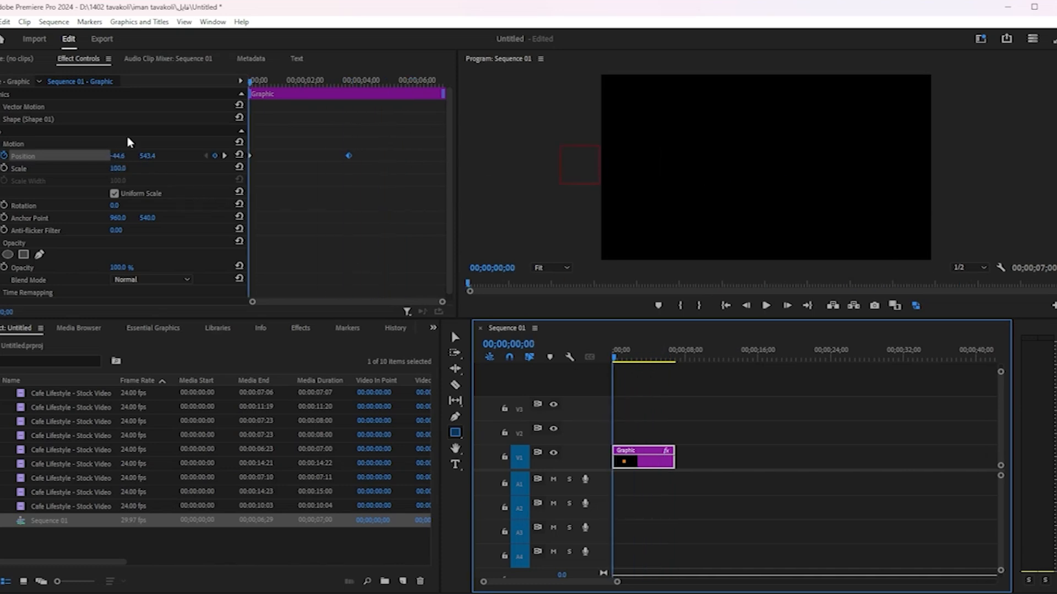
click(251, 160)
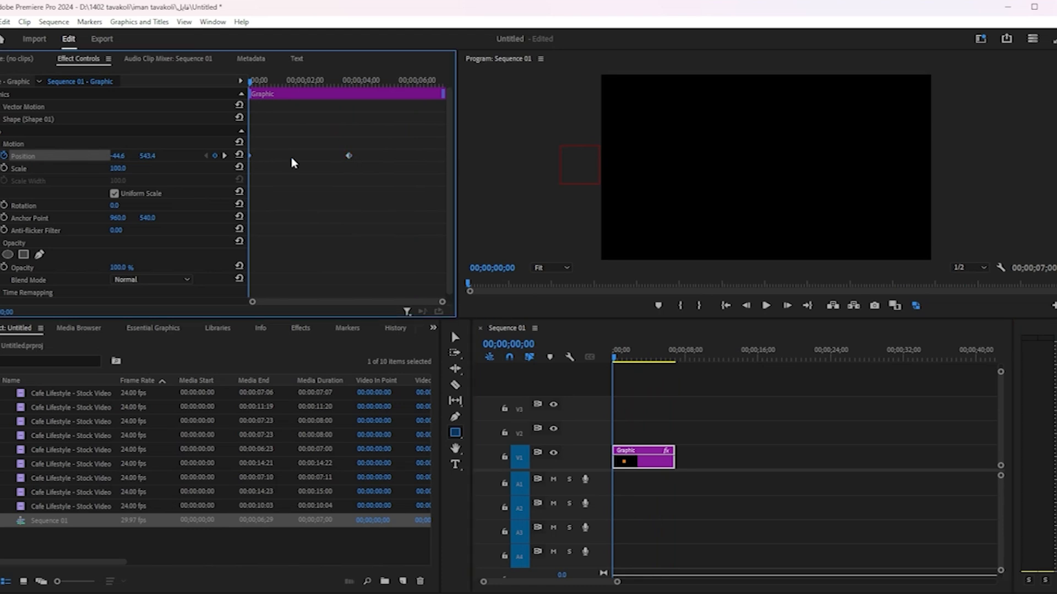
click(455, 337)
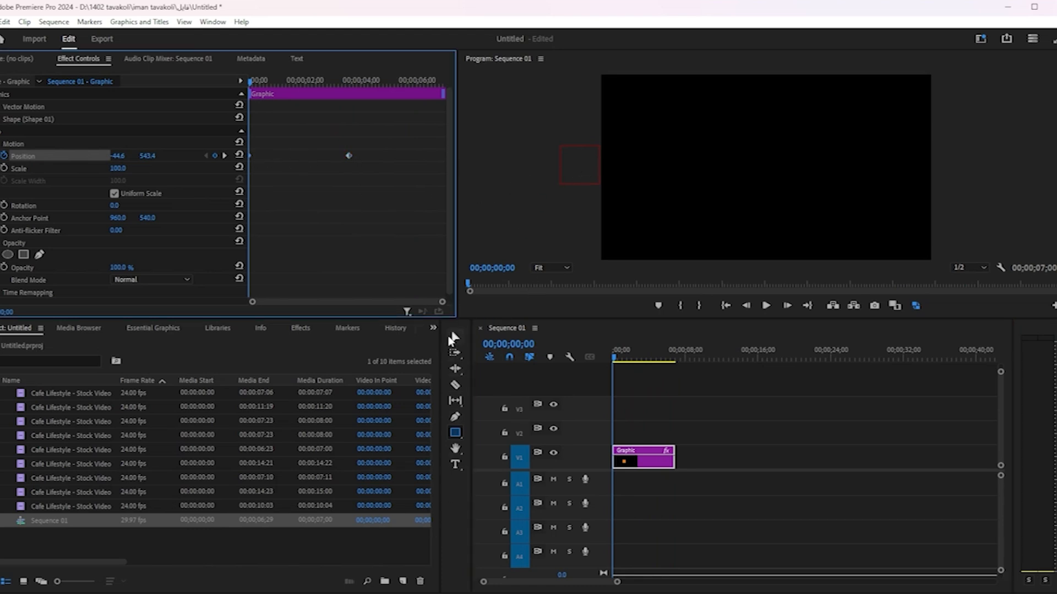
click(574, 177)
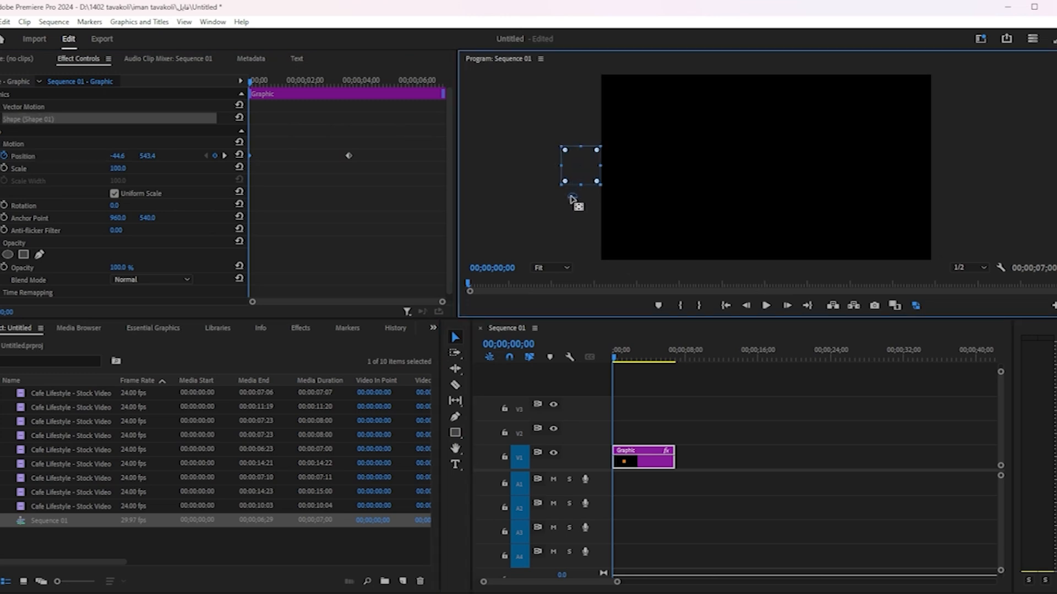
drag(579, 168, 557, 258)
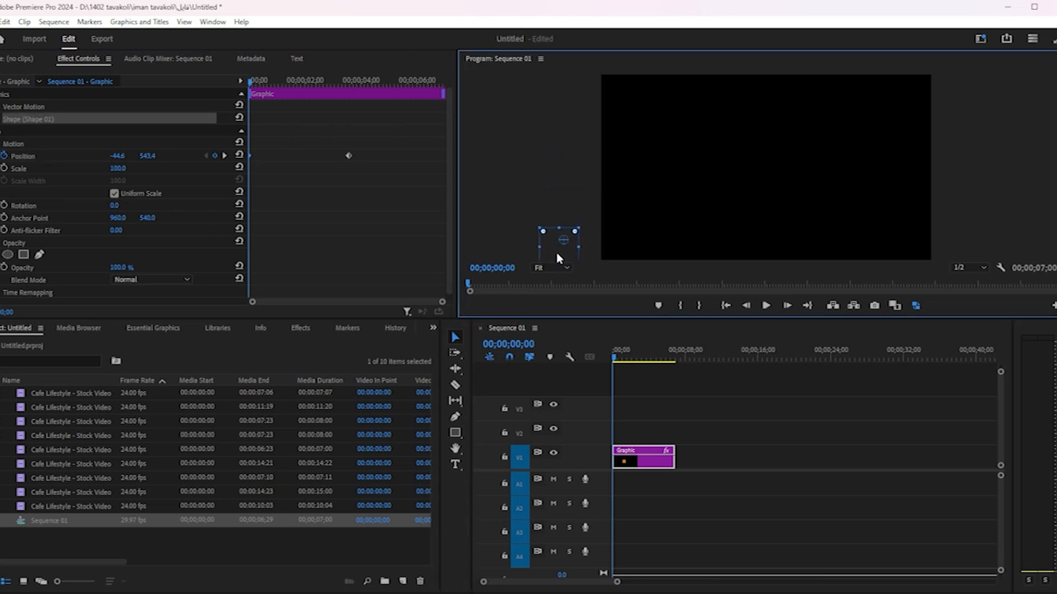
click(616, 359)
drag(616, 359, 652, 357)
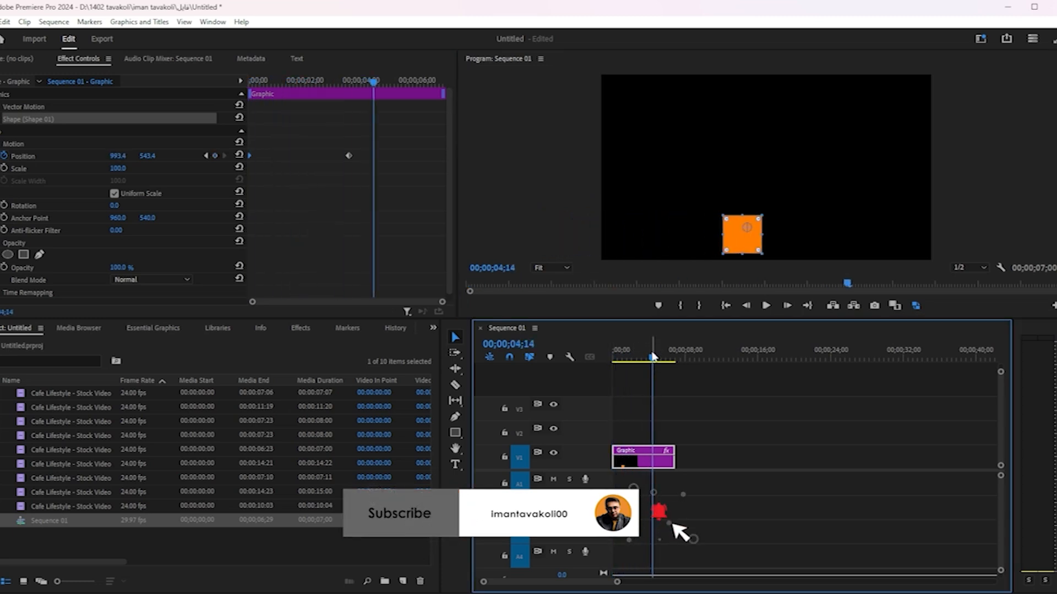
Bend the square's motion path into an S-curve by lowering its start point and pulling the start and end spatial handles in opposite vertical directions.
click(20, 146)
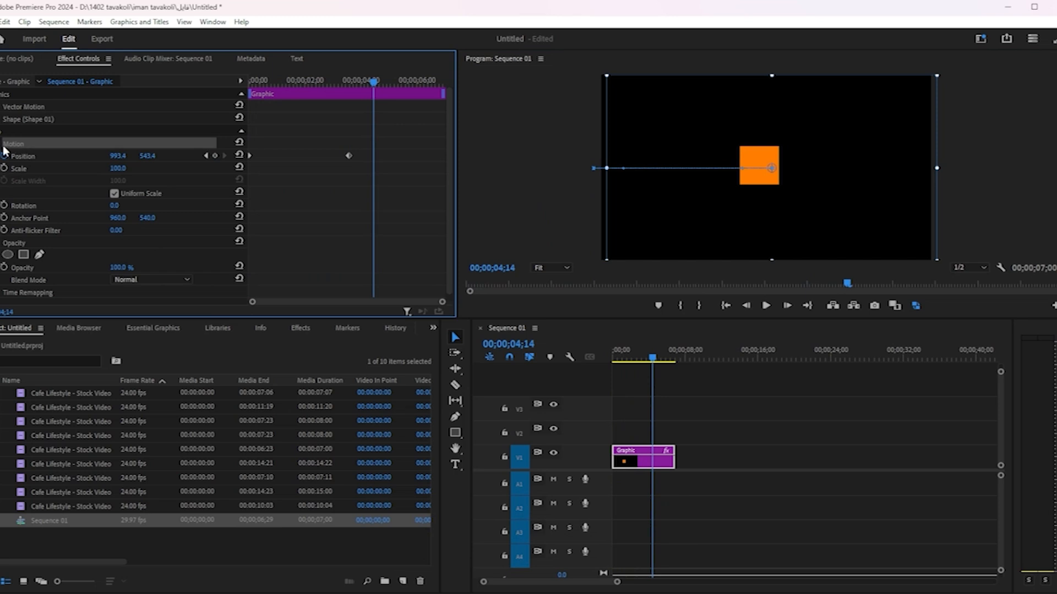
drag(592, 169, 625, 170)
mouse_move(771, 168)
mouse_down()
mouse_move(766, 190)
mouse_move(780, 185)
mouse_up()
key(ctrl+z)
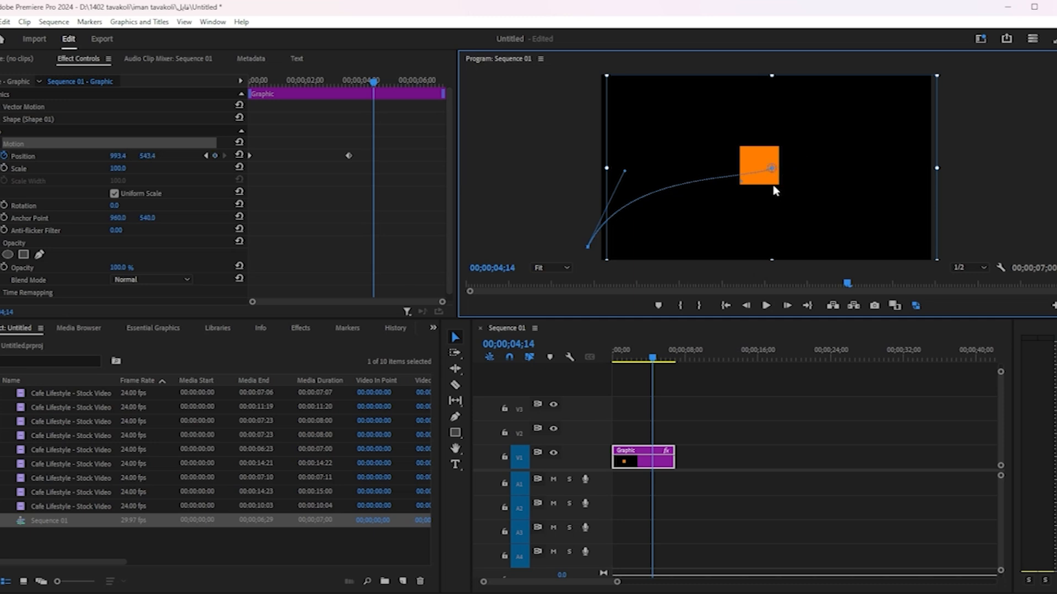
drag(740, 218, 741, 225)
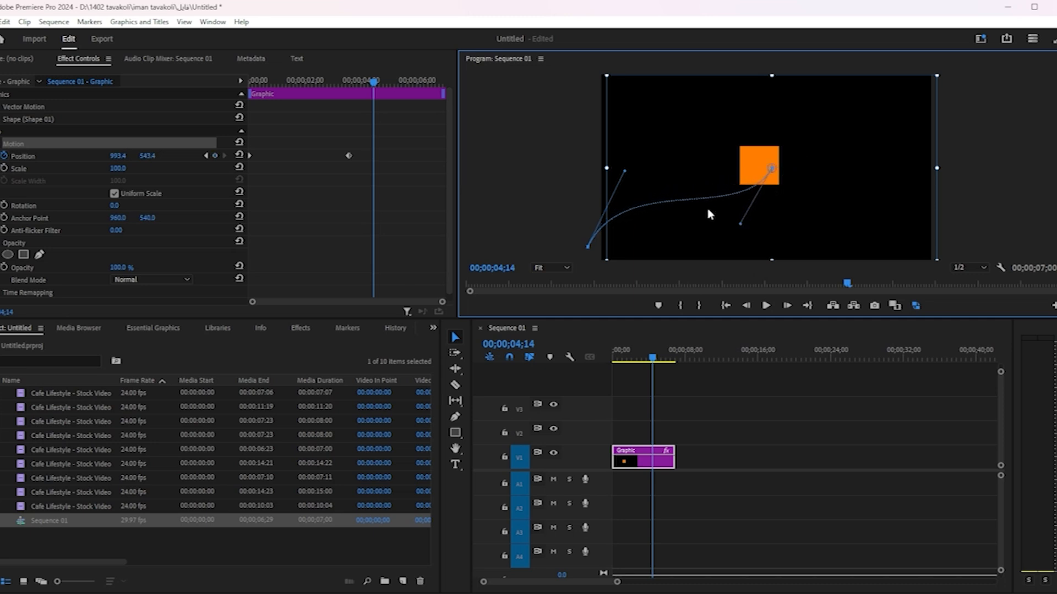
drag(624, 169, 643, 92)
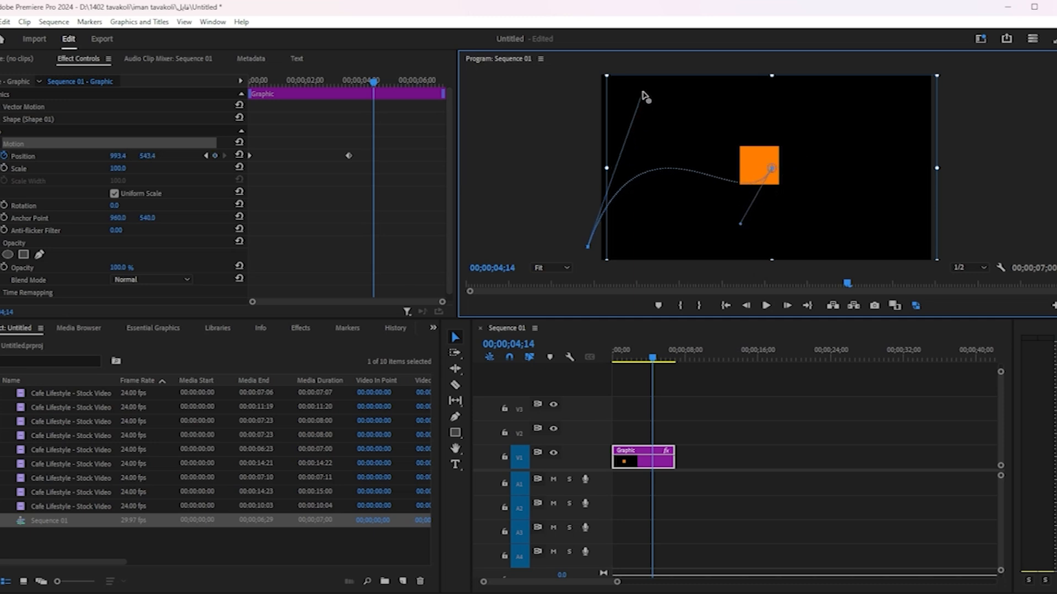
drag(737, 225, 736, 245)
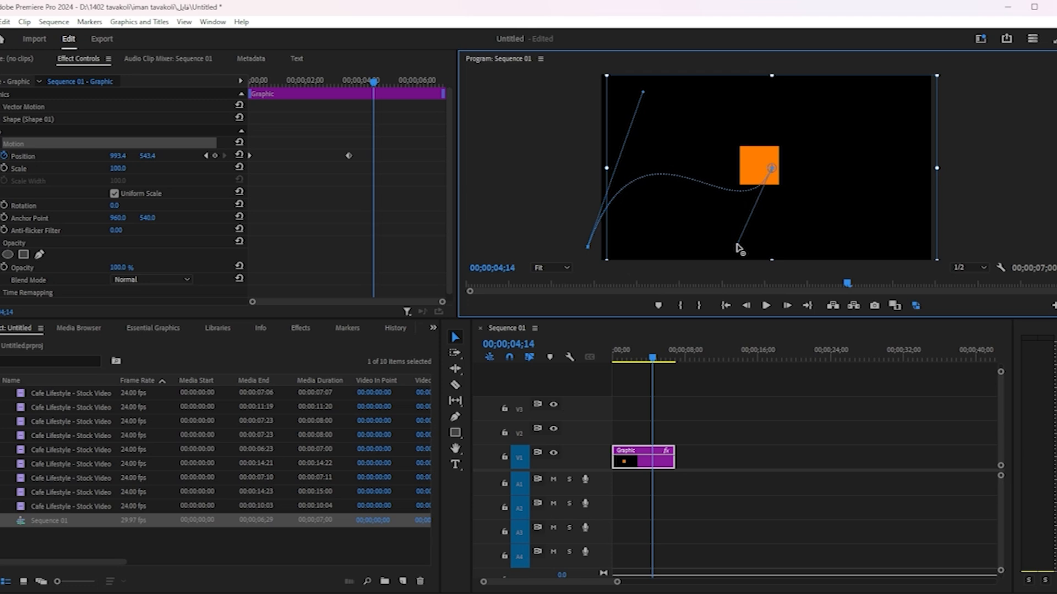
Play back the curved motion from the start of the sequence.
drag(664, 358, 594, 365)
key(space)
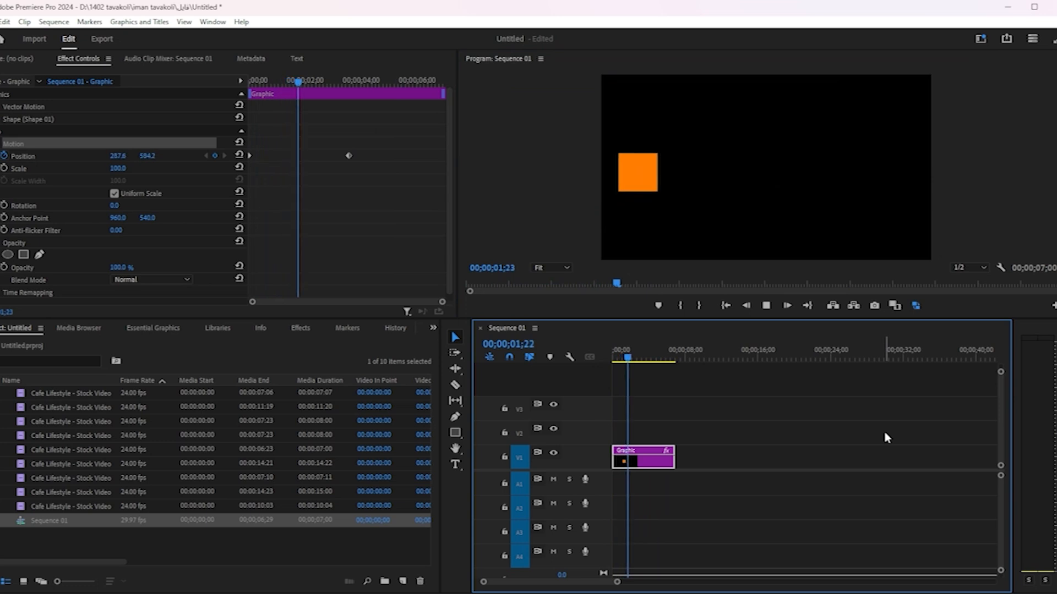
key(space)
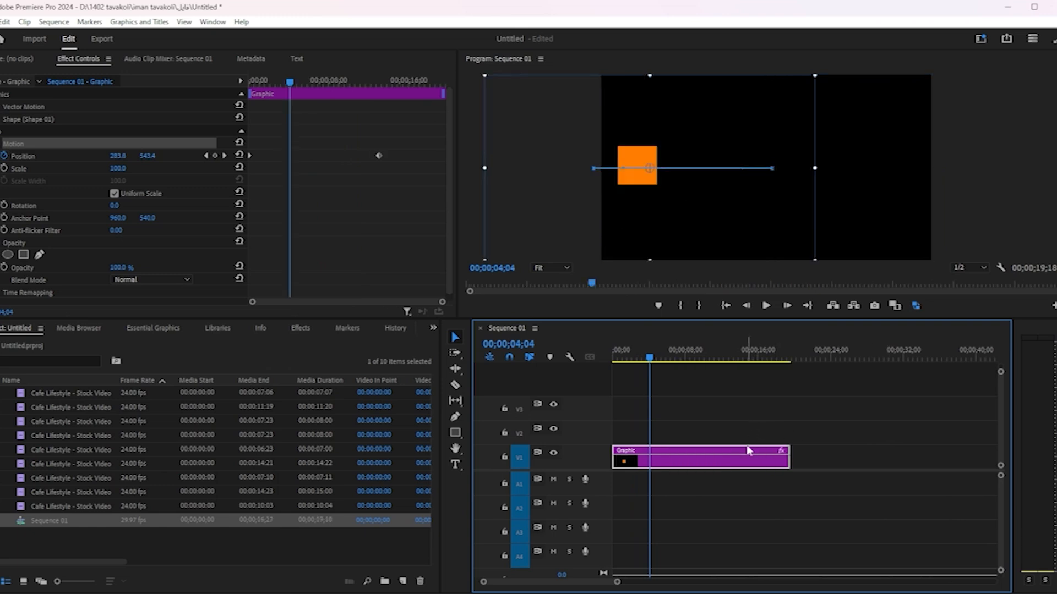
Scrub to 00;00;11;26, show the Motion path in the Program monitor, and play the slow straight animation from the start.
drag(649, 361, 720, 377)
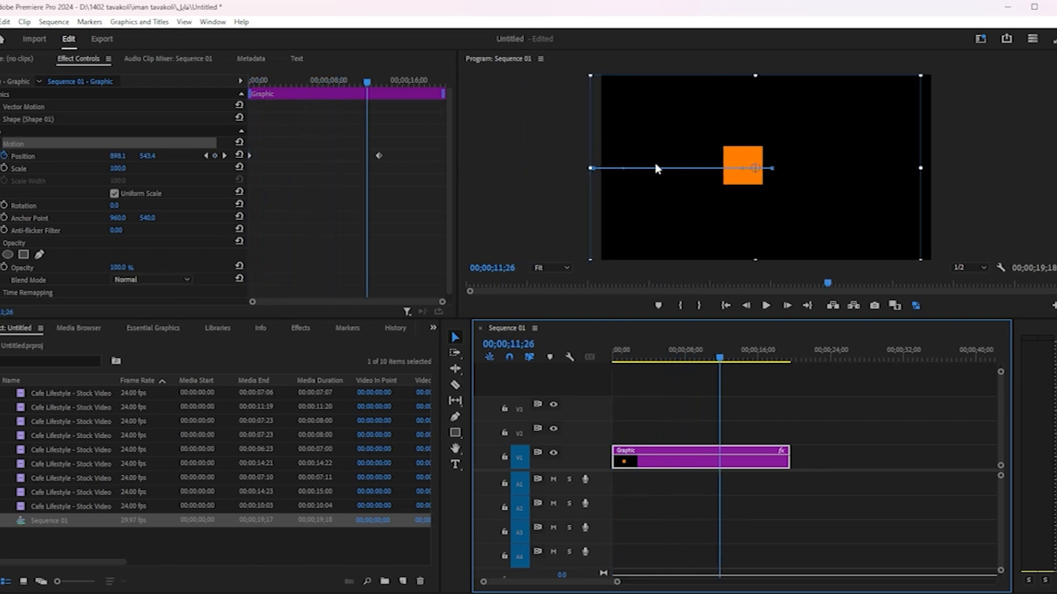
click(553, 180)
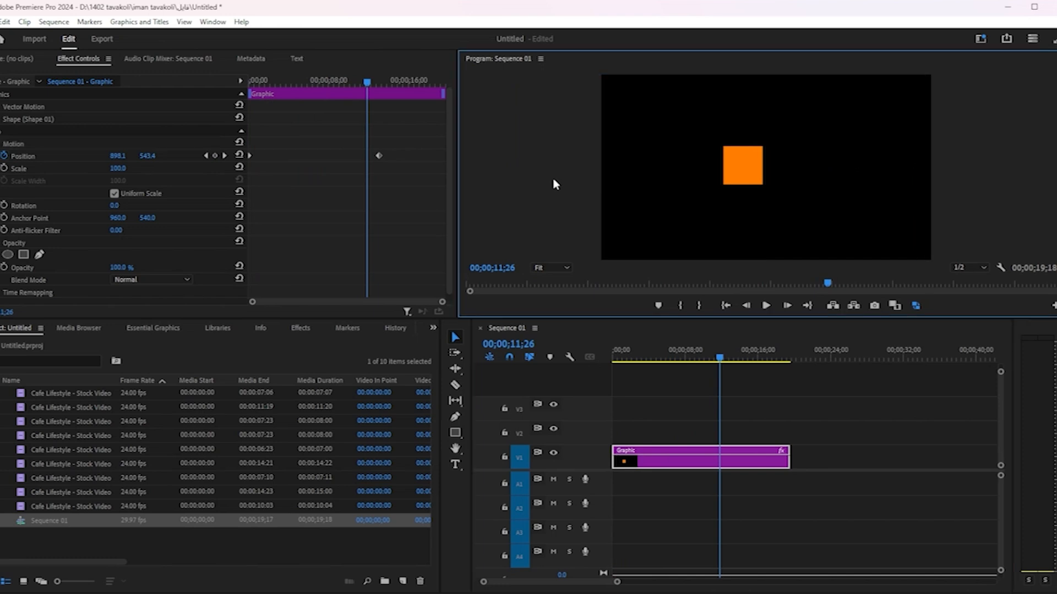
click(21, 146)
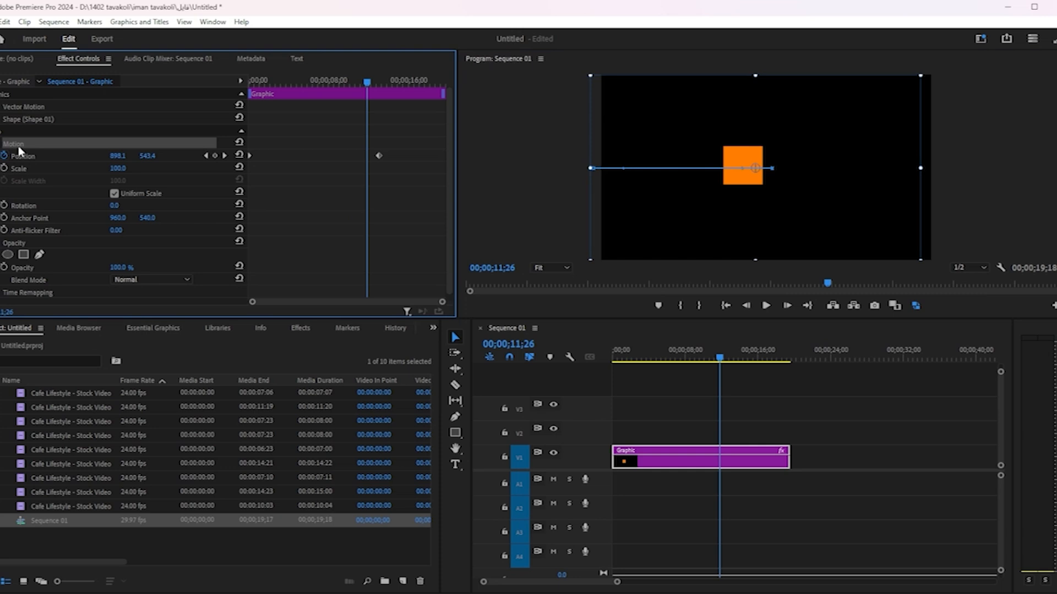
drag(721, 357, 620, 367)
key(space)
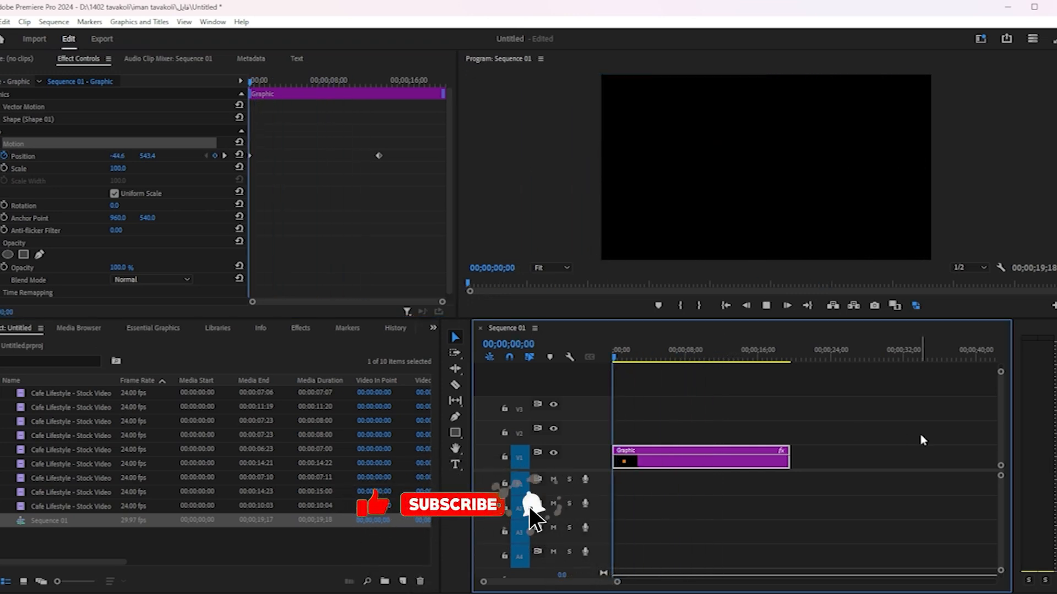
key(space)
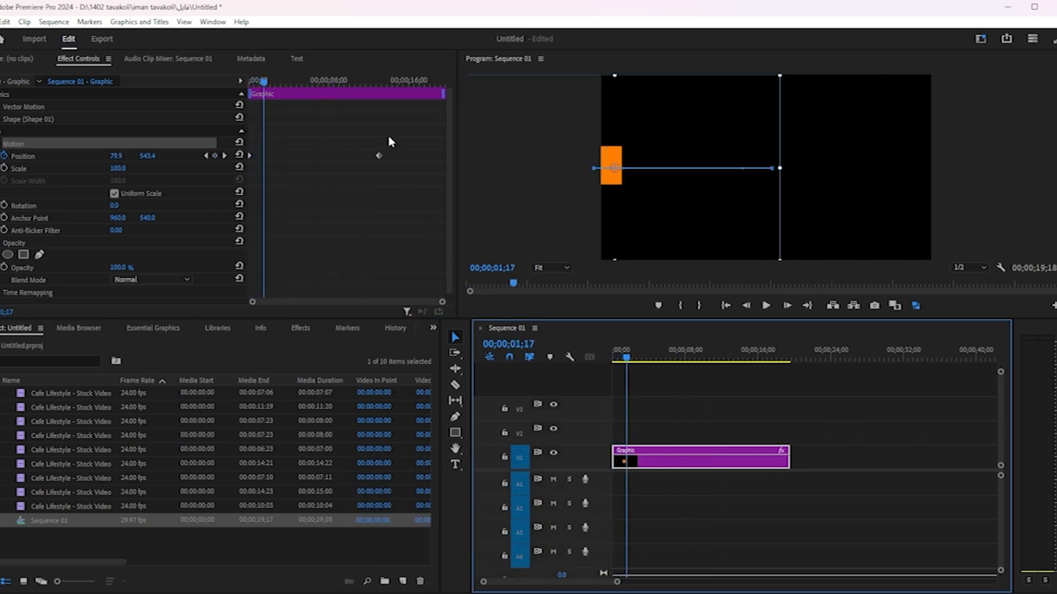
Move the second Position keyframe to about 5 seconds and play back the faster motion.
click(378, 156)
drag(377, 157, 299, 156)
click(621, 362)
key(space)
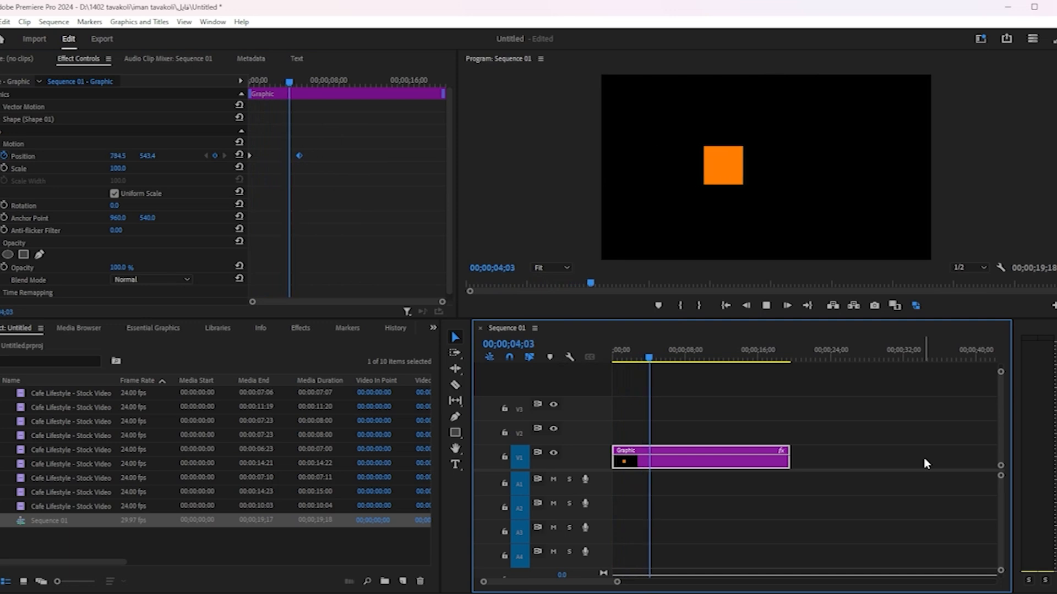
key(space)
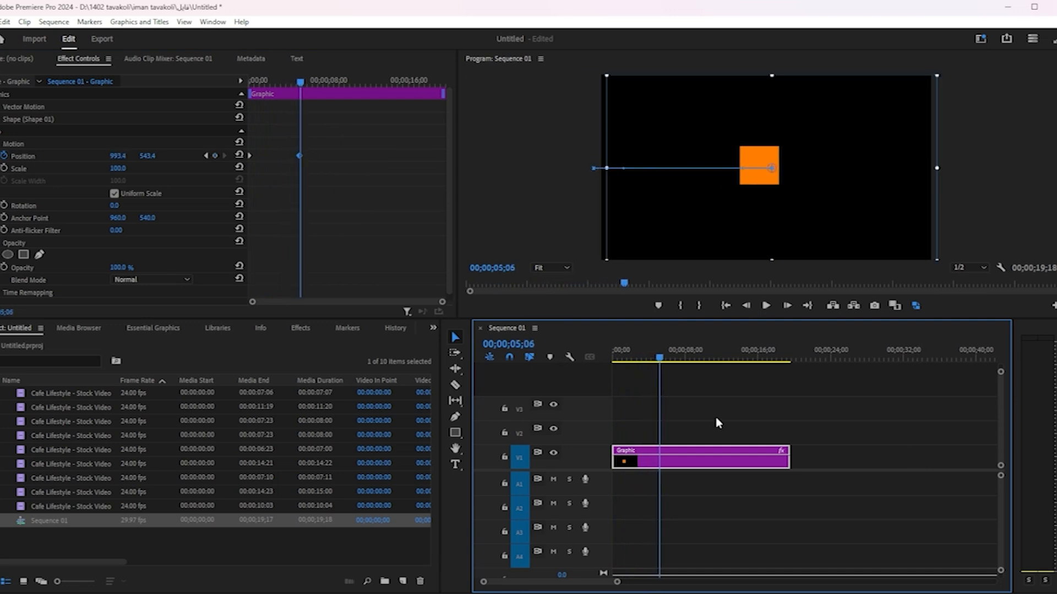
Move the second Position keyframe to about 3 seconds and play the animation from the start.
drag(322, 141, 279, 168)
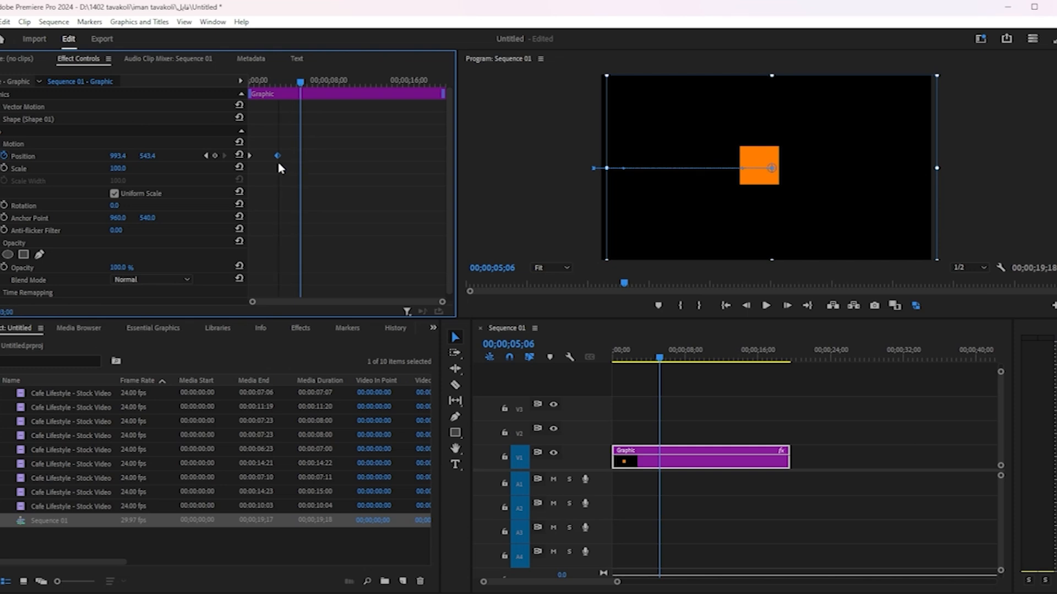
click(657, 494)
key(Home)
key(space)
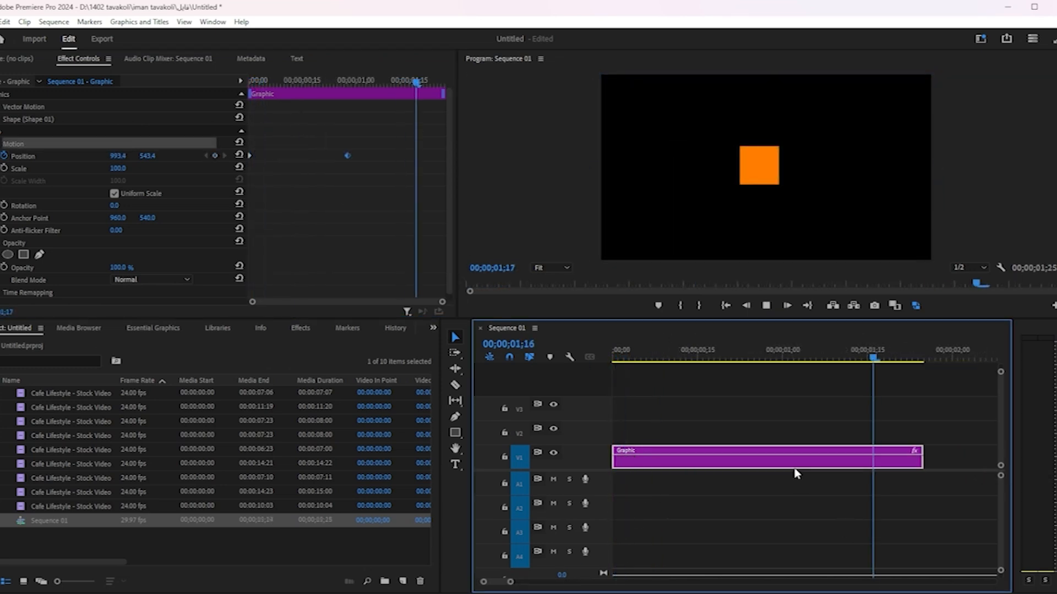
Replay the shortened animation from the start of the sequence and stop at 00;00;00;24.
key(space)
drag(714, 365, 590, 379)
key(Home)
key(space)
key(space)
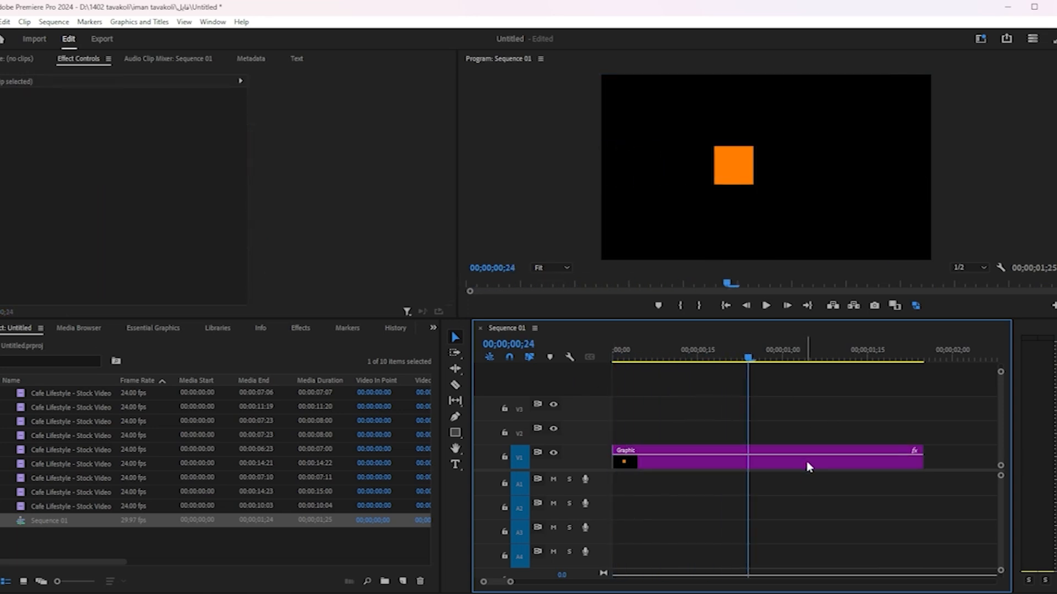
Apply Ease In temporal interpolation to the graphic clip's second Position keyframe and play the animation from the start.
click(809, 464)
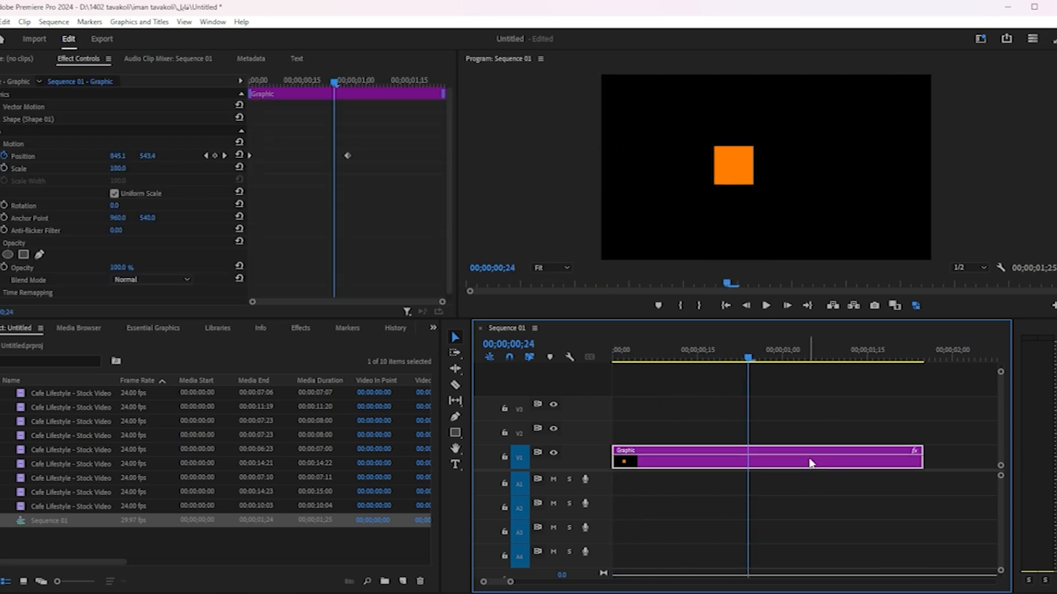
right_click(348, 160)
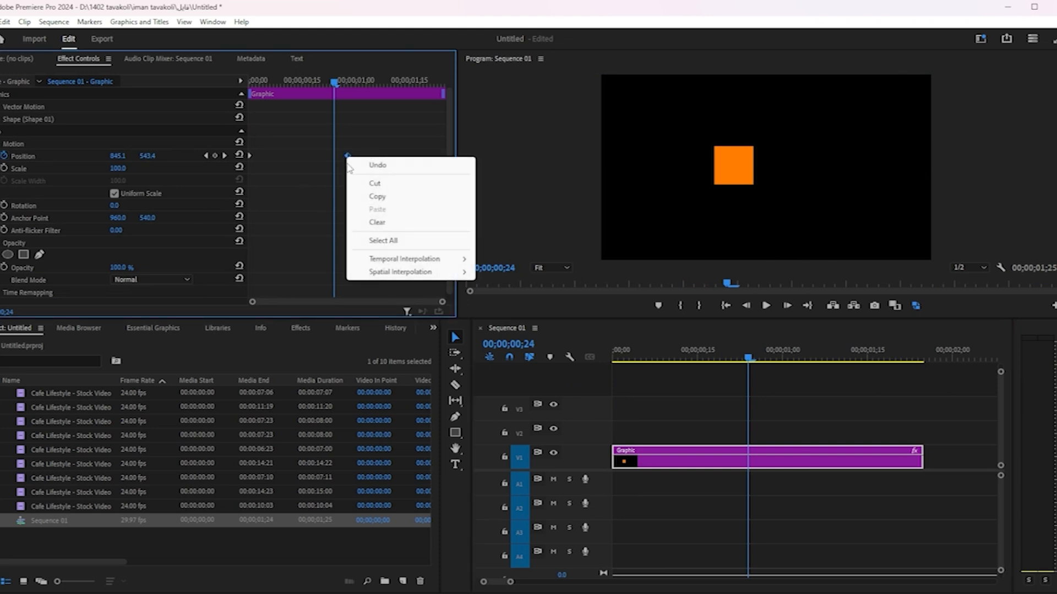
mouse_move(401, 260)
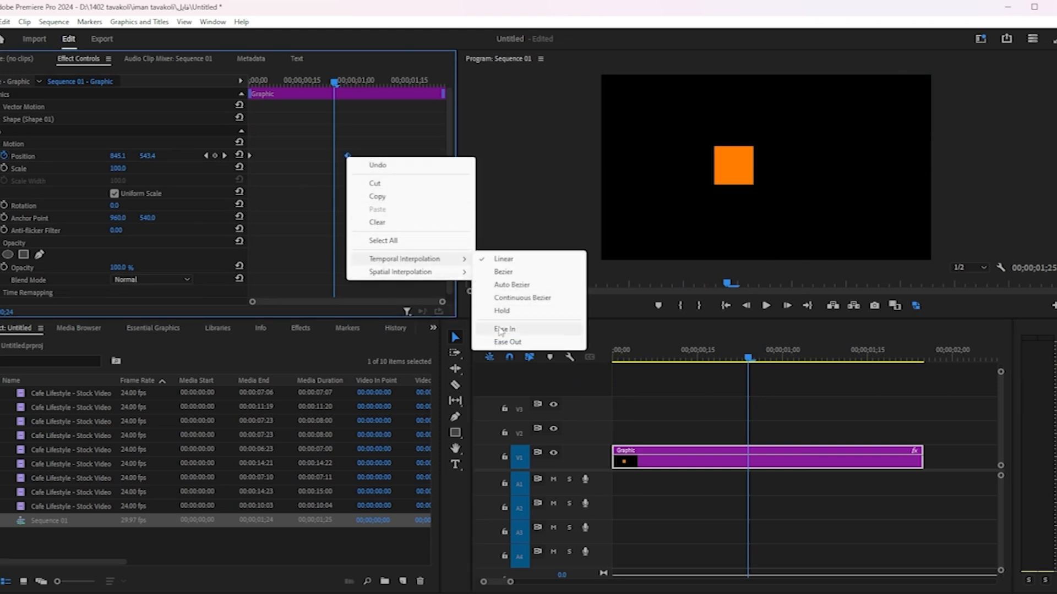
click(508, 333)
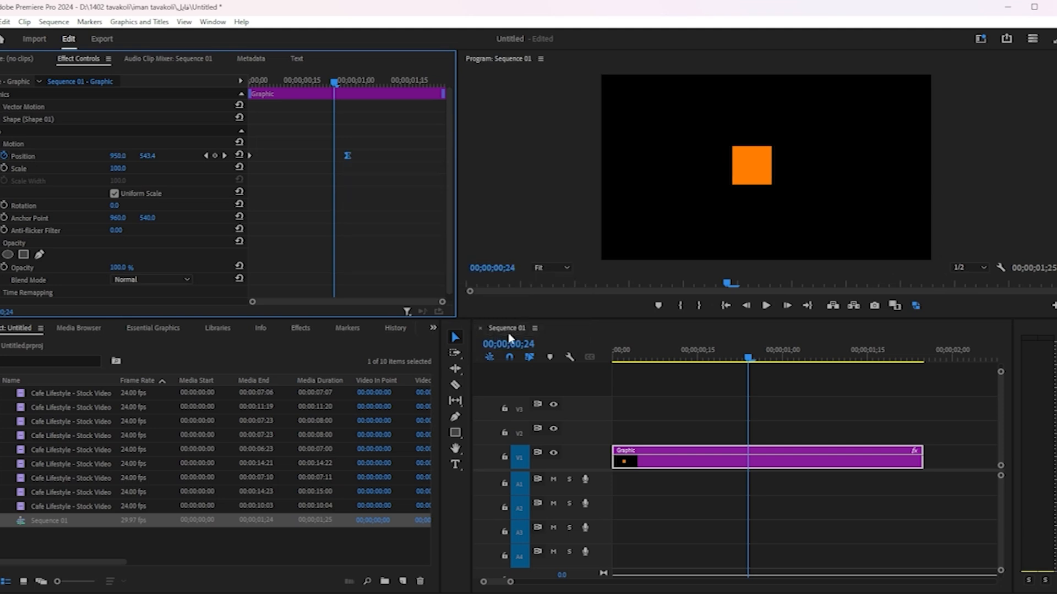
drag(748, 356, 564, 367)
key(space)
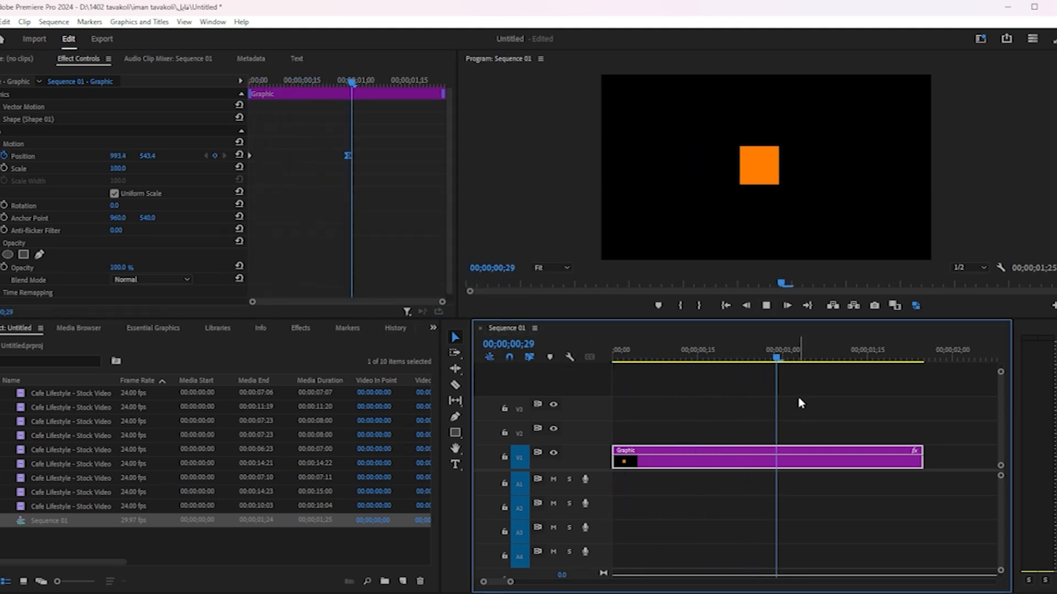
Apply Ease Out temporal interpolation to the first Position keyframe and play back the eased motion.
drag(797, 358, 608, 388)
drag(267, 142, 231, 164)
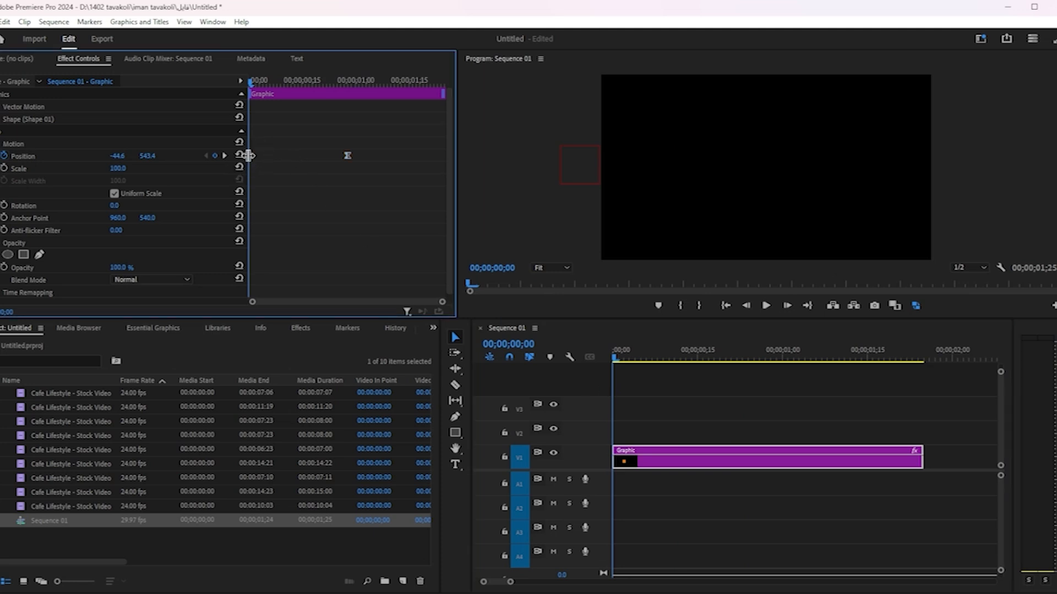
right_click(249, 156)
mouse_move(325, 258)
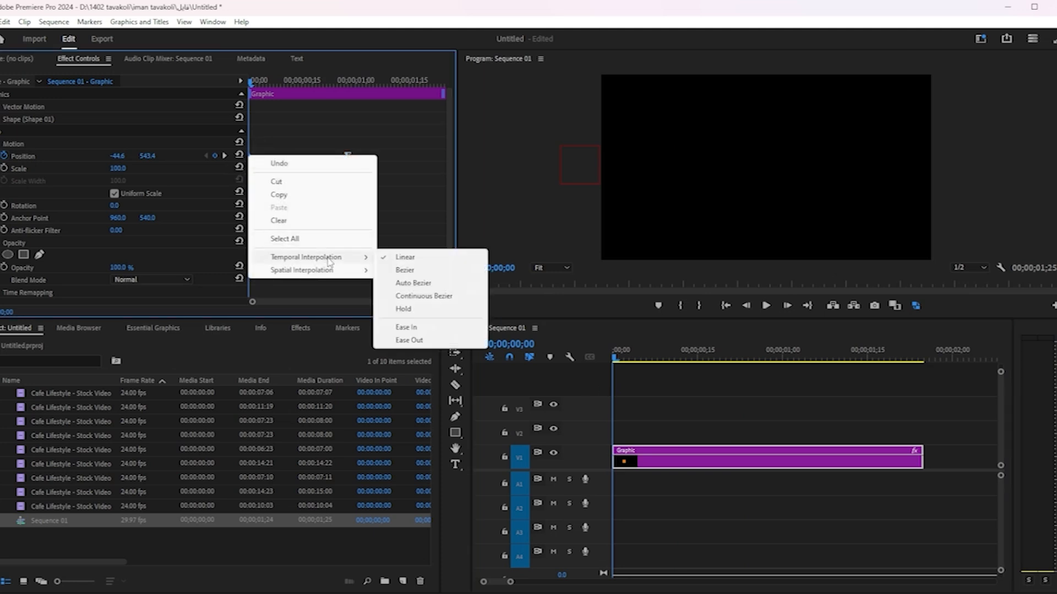
click(416, 340)
key(space)
key(space)
Undo the keyframe easing and reveal the Position velocity graph with the playhead at 00;00;00;20.
drag(751, 358, 721, 388)
key(ctrl+z)
double_click(24, 159)
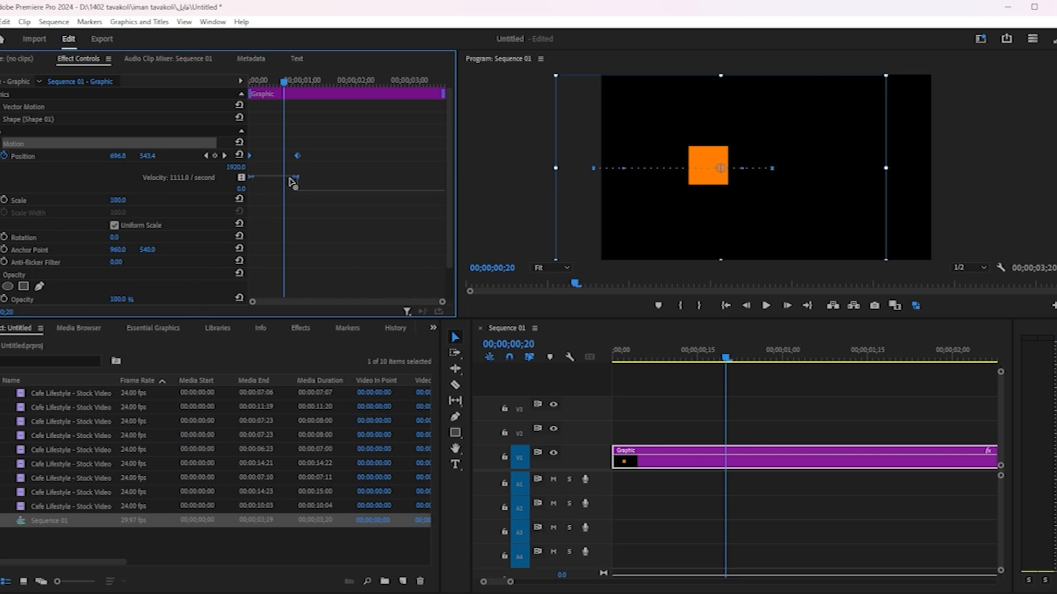
With both Position keyframes selected, apply Ease In temporal interpolation.
right_click(296, 156)
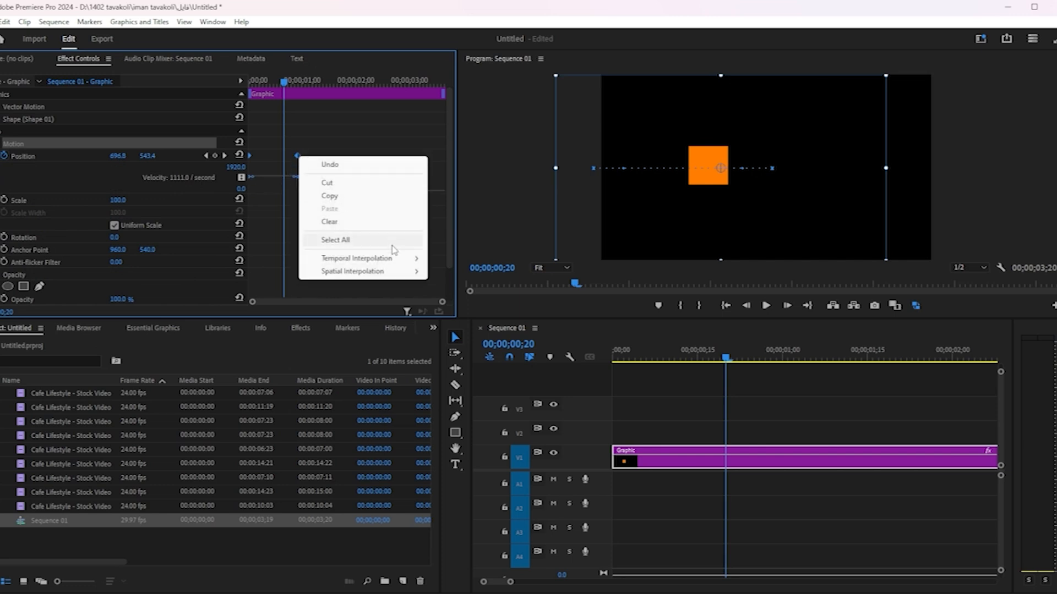
mouse_move(395, 259)
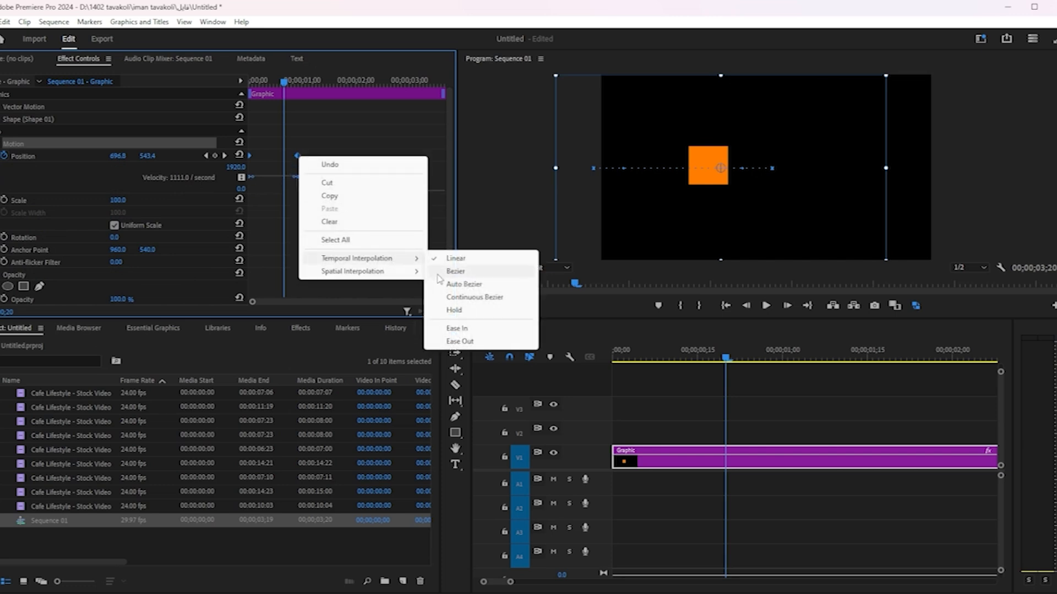
click(457, 328)
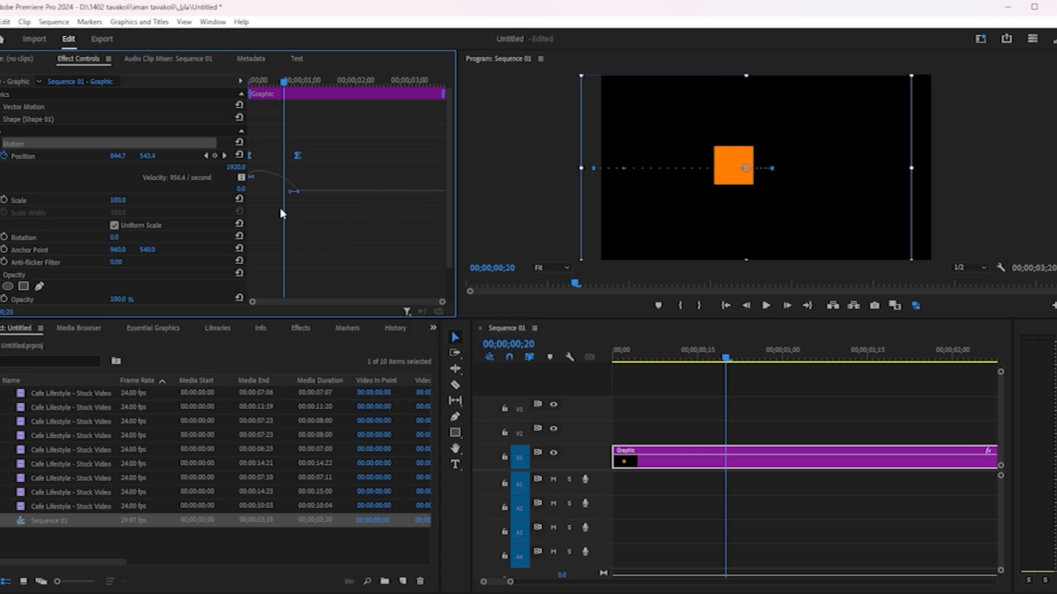
Check the temporal interpolation options of the first Position keyframe without changing them.
right_click(252, 158)
mouse_move(317, 259)
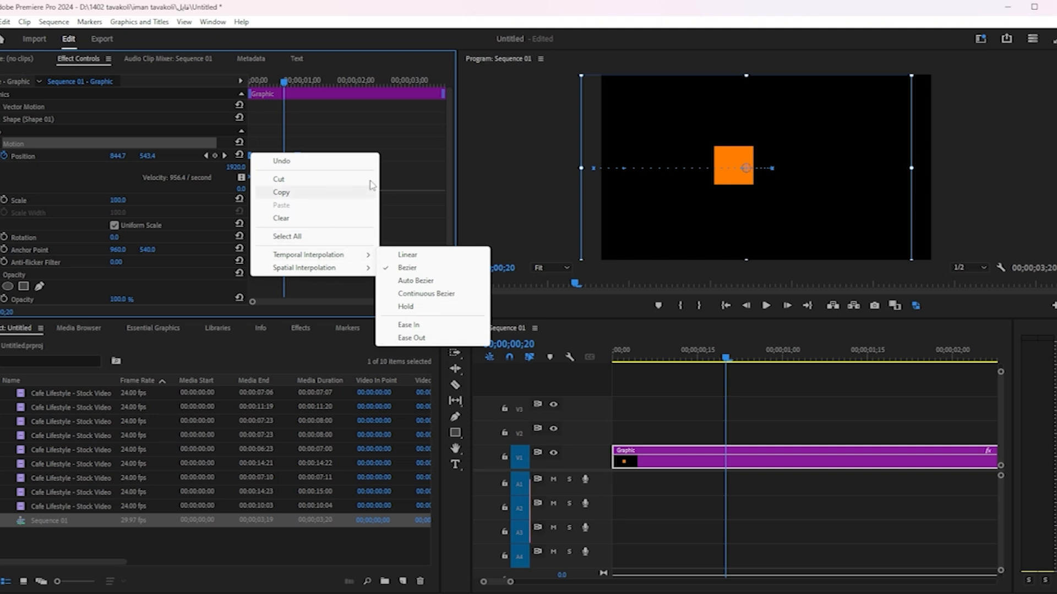
click(405, 163)
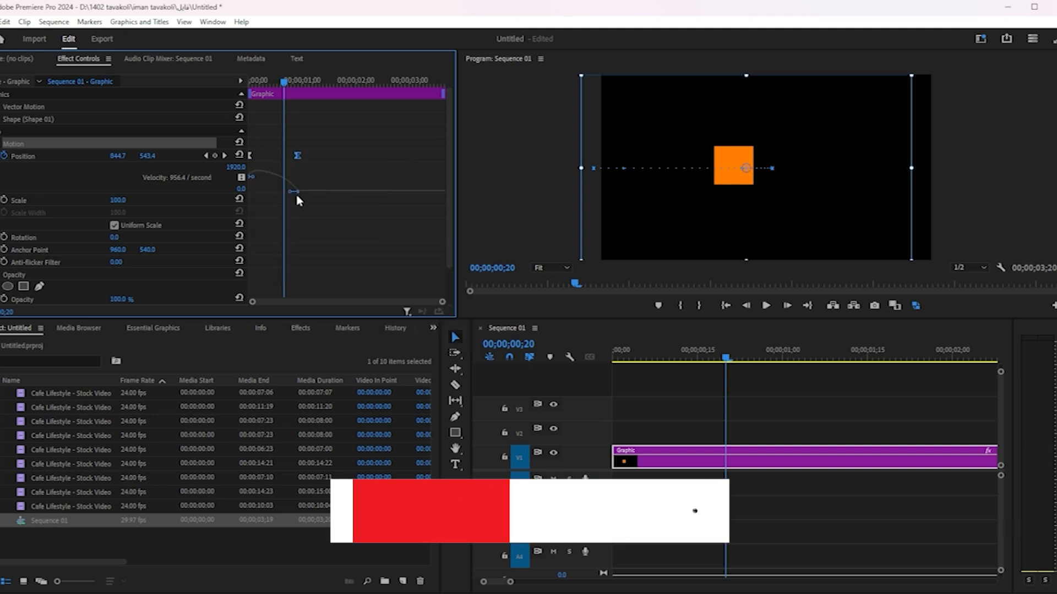
Extend the Position keyframes' velocity handles to shape a steep speed peak near the start, and enlarge the velocity graph.
click(291, 194)
drag(291, 195, 267, 186)
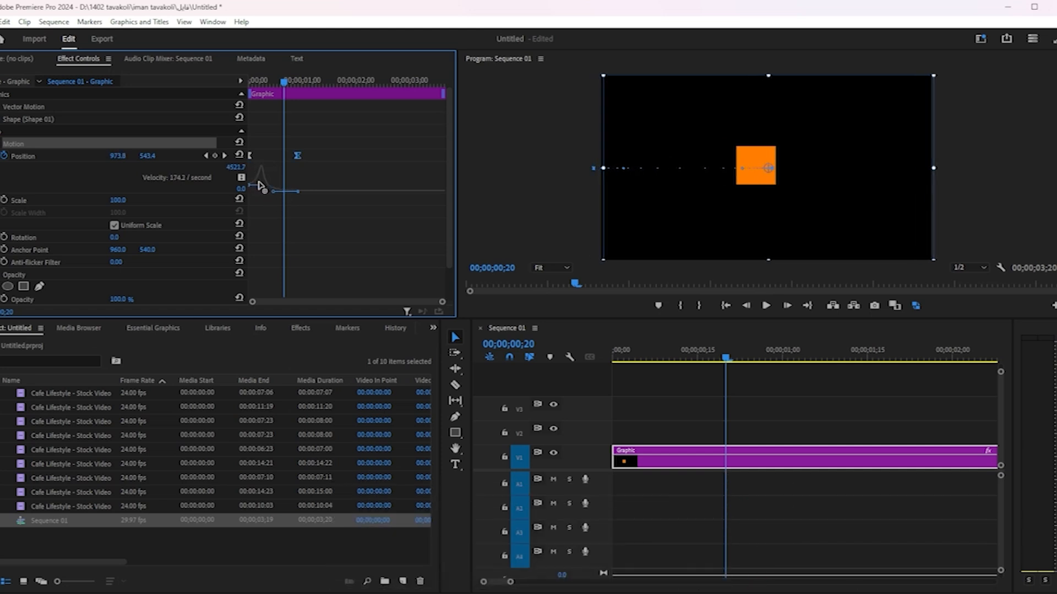
click(255, 196)
drag(329, 142, 266, 233)
mouse_move(726, 358)
mouse_down()
mouse_move(614, 358)
mouse_move(748, 366)
mouse_move(610, 365)
mouse_move(727, 352)
mouse_up()
key(ctrl+z)
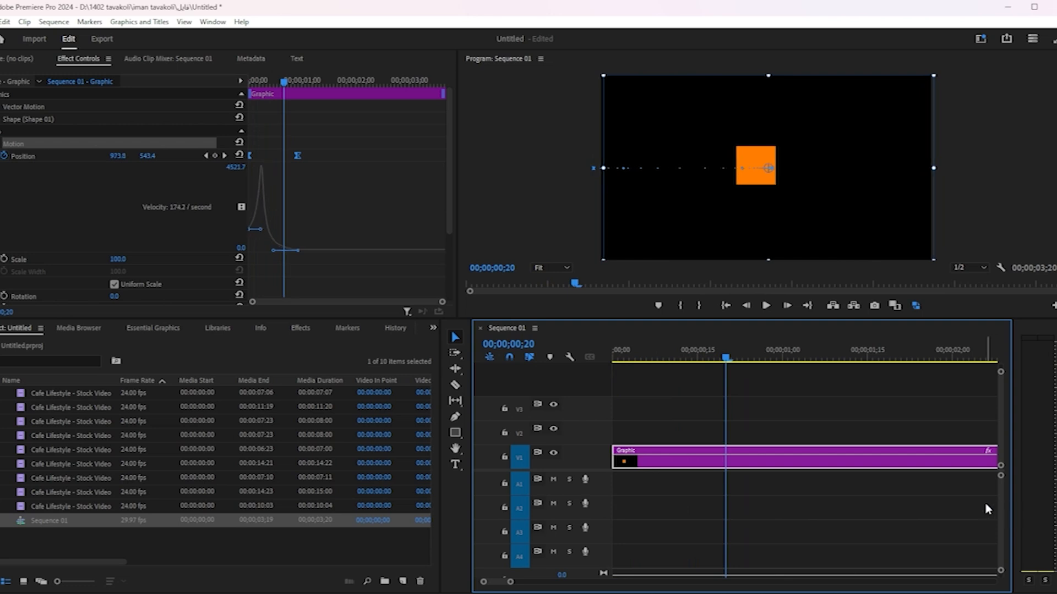
Turn off Position animation, deleting its existing keyframes, and move the playhead to 00;00;00;21.
click(4, 156)
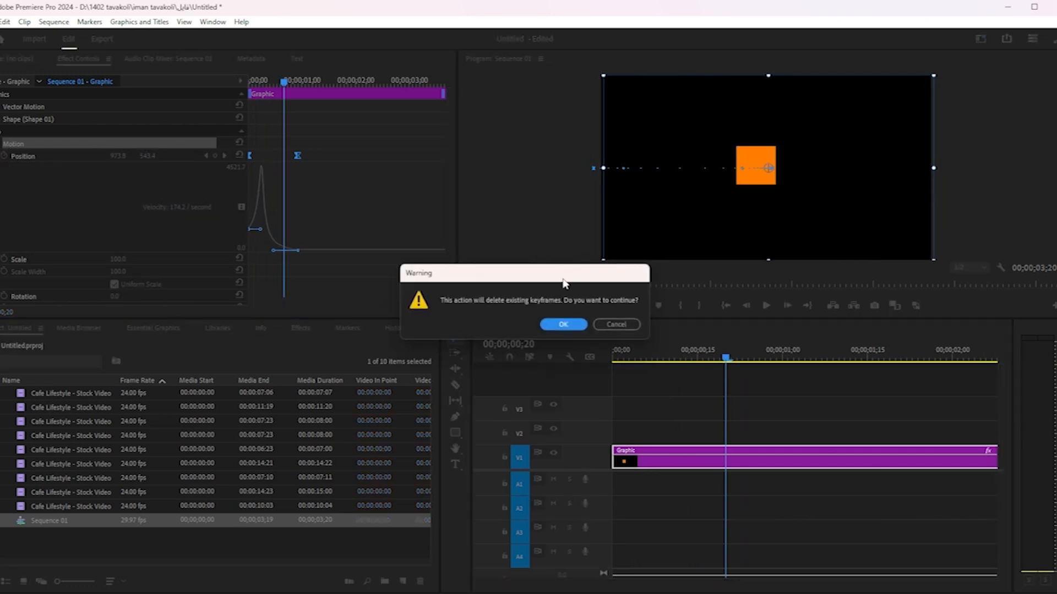
click(564, 324)
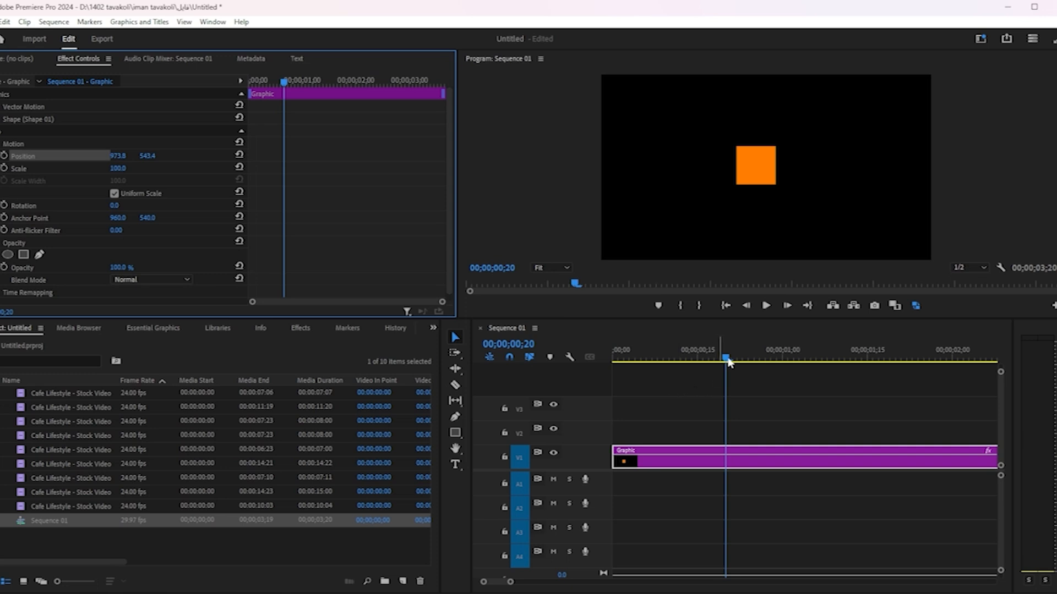
click(731, 358)
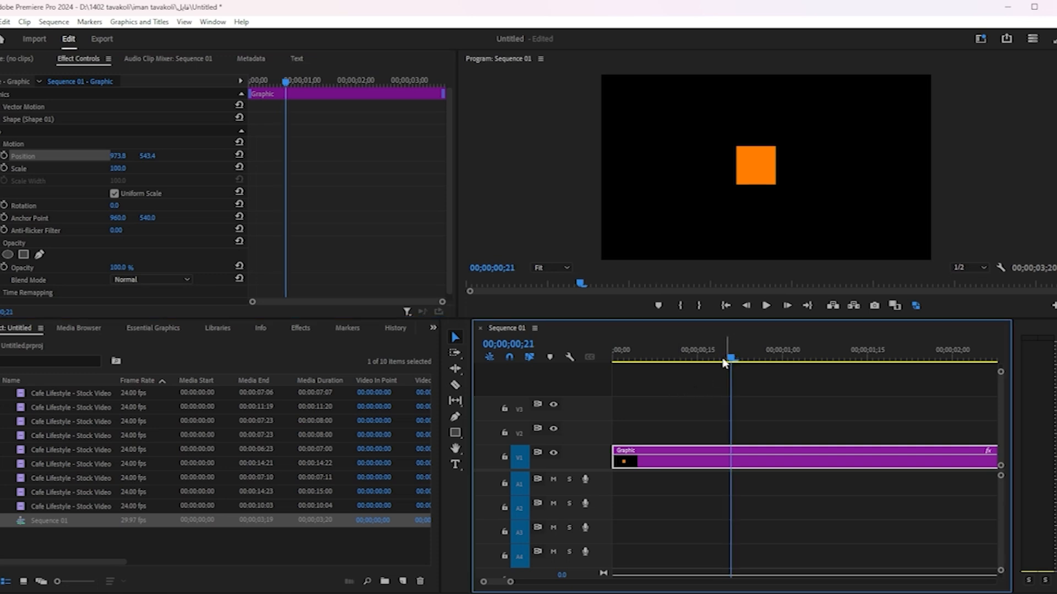
Animate the graphic's Scale with keyframes of 100 at 00;00;00;21, 150 at 00;00;00;26 and 100 at 00;00;01;00.
click(4, 169)
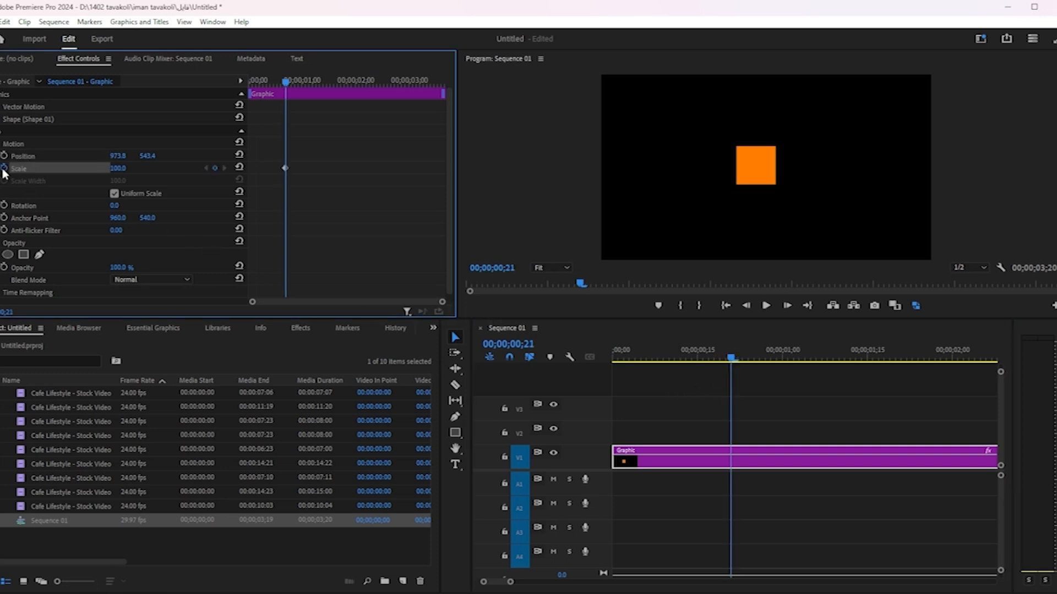
drag(731, 357, 759, 359)
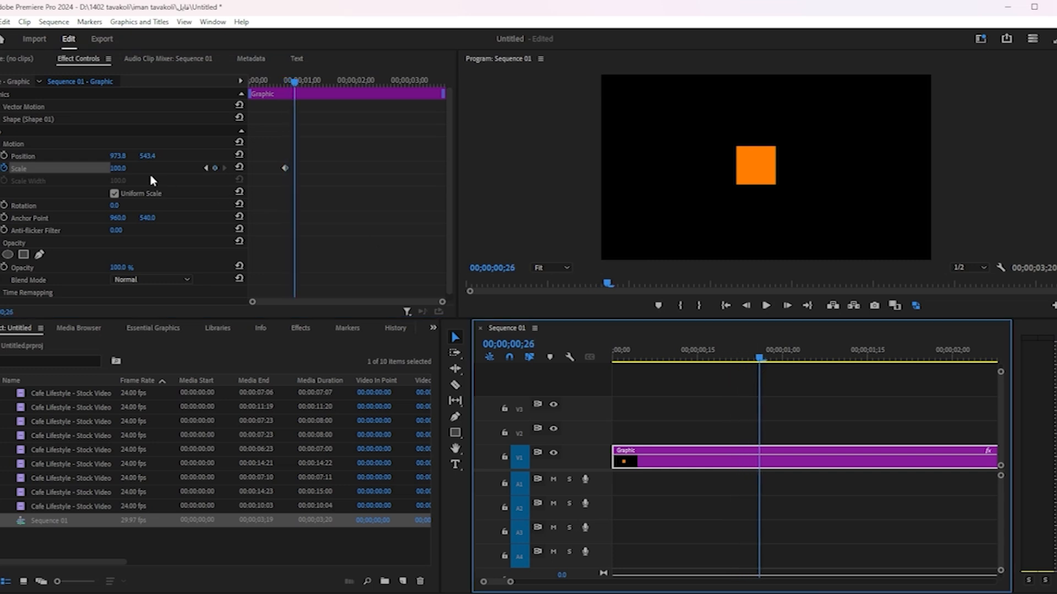
drag(114, 171, 142, 170)
drag(761, 362, 784, 366)
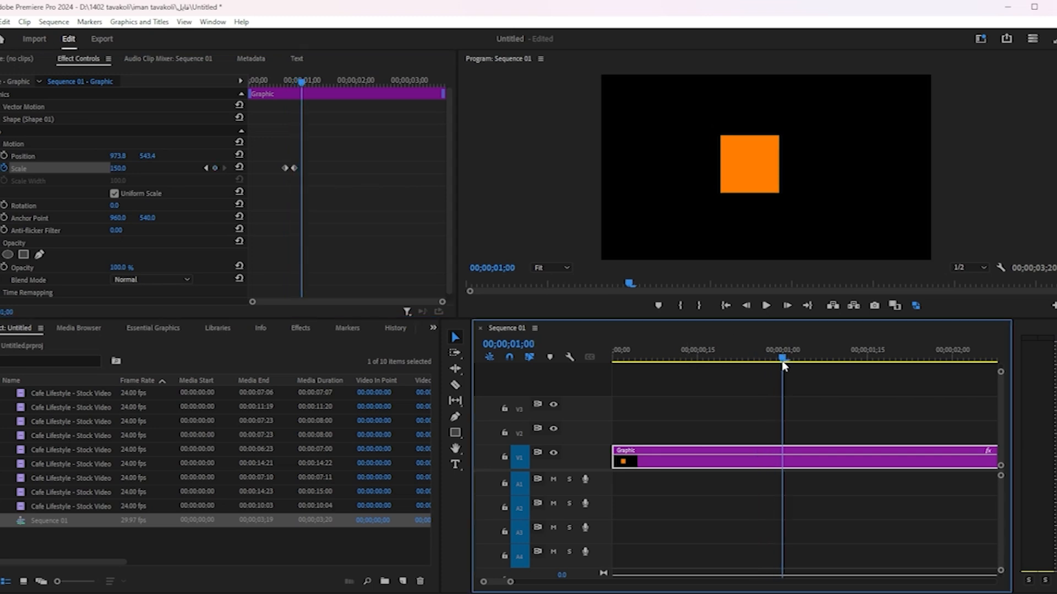
click(239, 166)
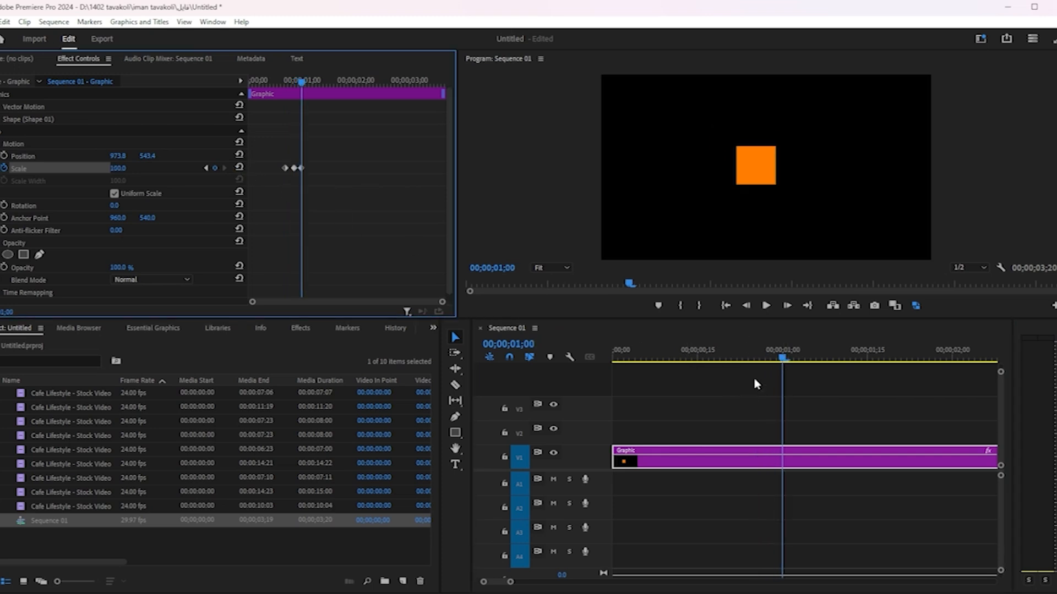
Play the scale animation from just before its first keyframe to review the pulse, repeating the playback.
drag(785, 358, 755, 368)
key(space)
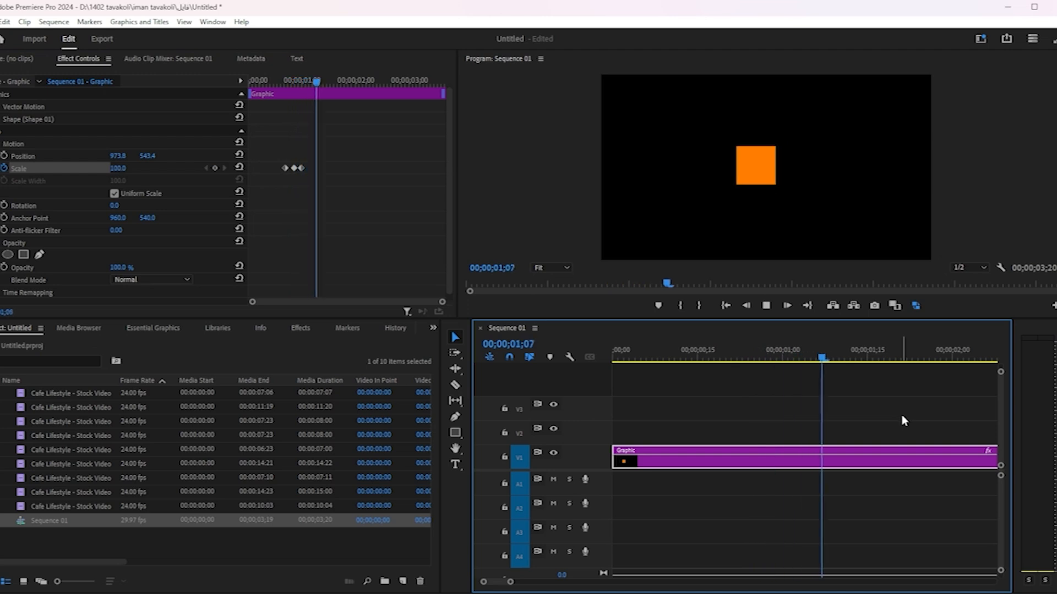
click(884, 358)
drag(885, 358, 719, 406)
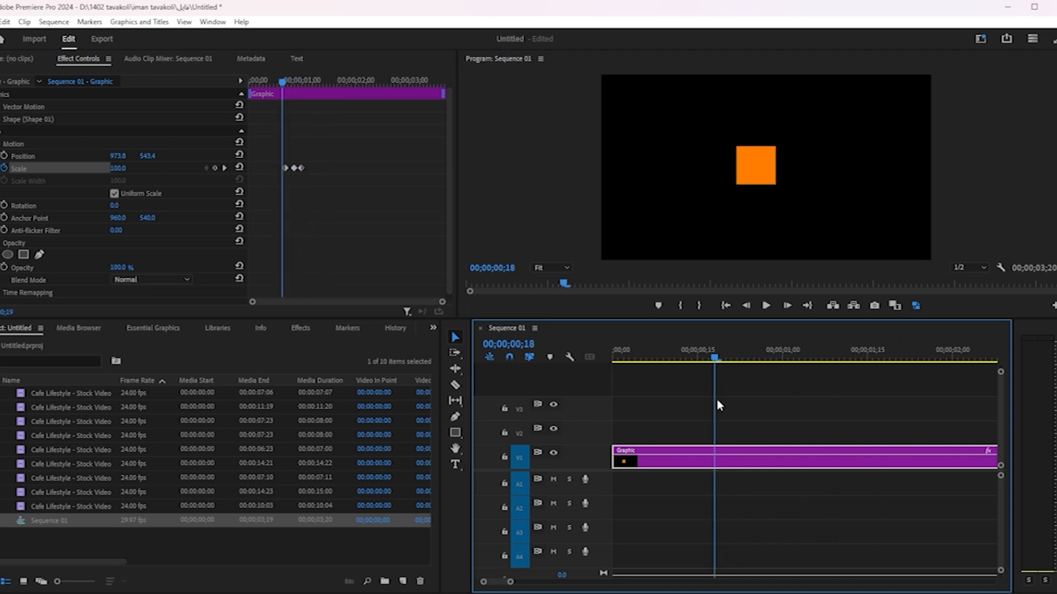
key(space)
key(space)
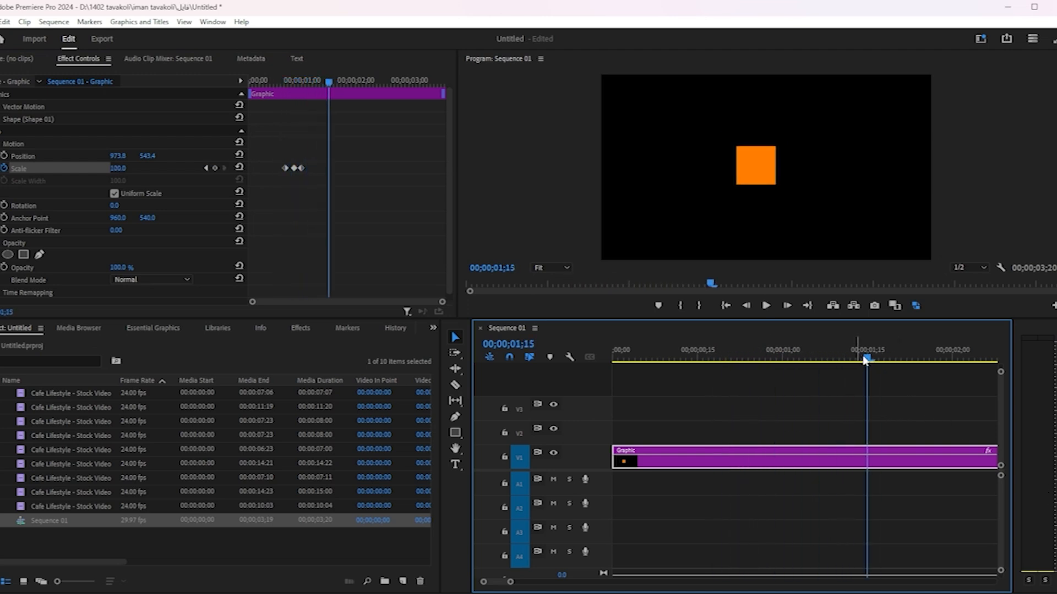
Space the middle and last Scale keyframes further apart to slow the pulse, and play it back.
drag(866, 359, 769, 379)
mouse_move(302, 169)
mouse_down()
mouse_move(323, 170)
mouse_move(304, 171)
mouse_up()
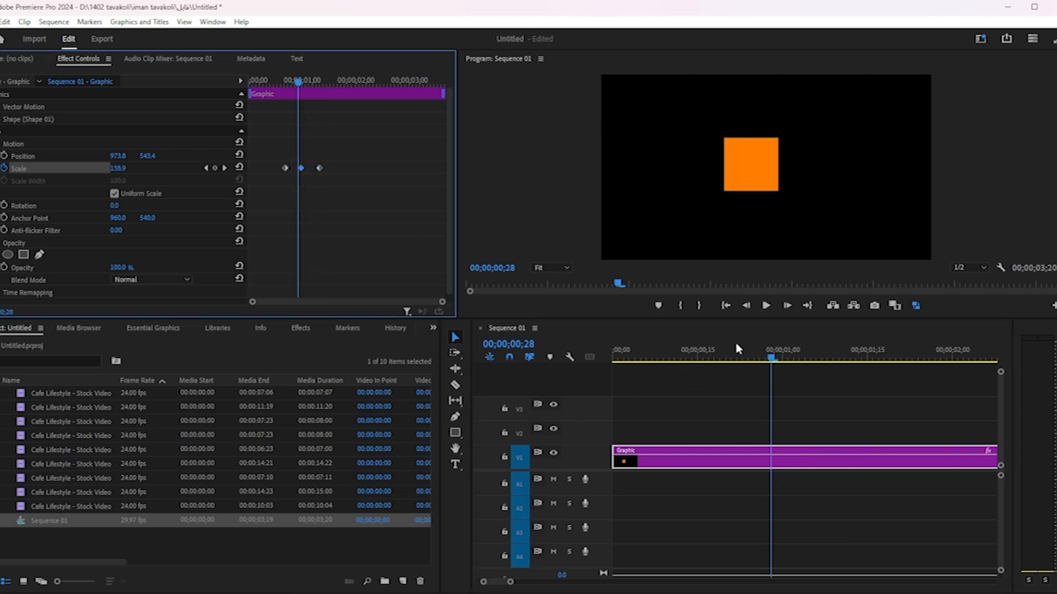
drag(767, 358, 846, 392)
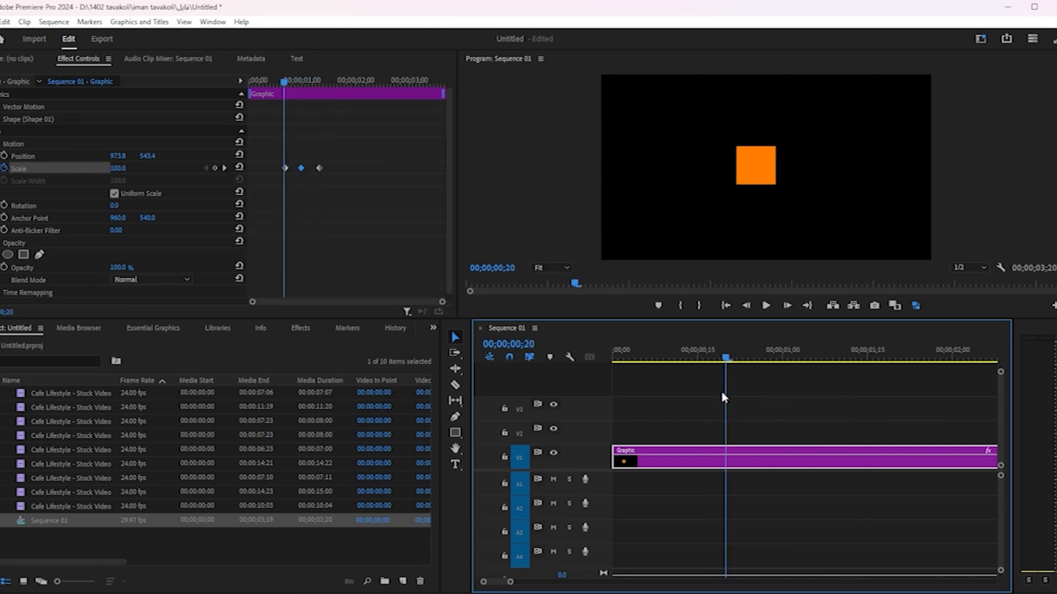
key(space)
key(space)
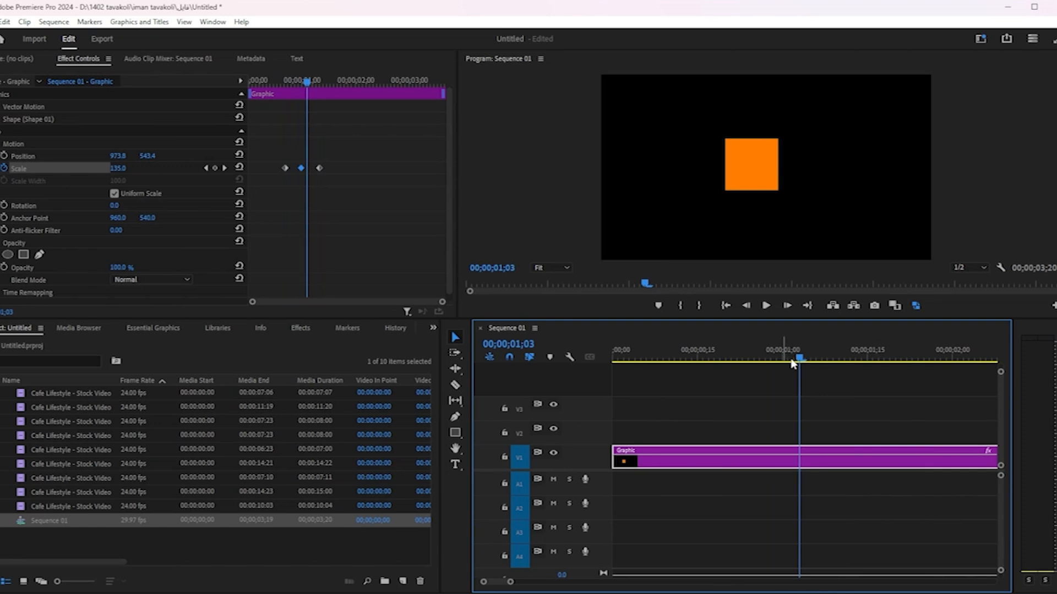
drag(800, 360, 829, 428)
Apply Ease Out to the last Scale keyframe and Ease In to the middle and first Scale keyframes.
drag(344, 160, 315, 182)
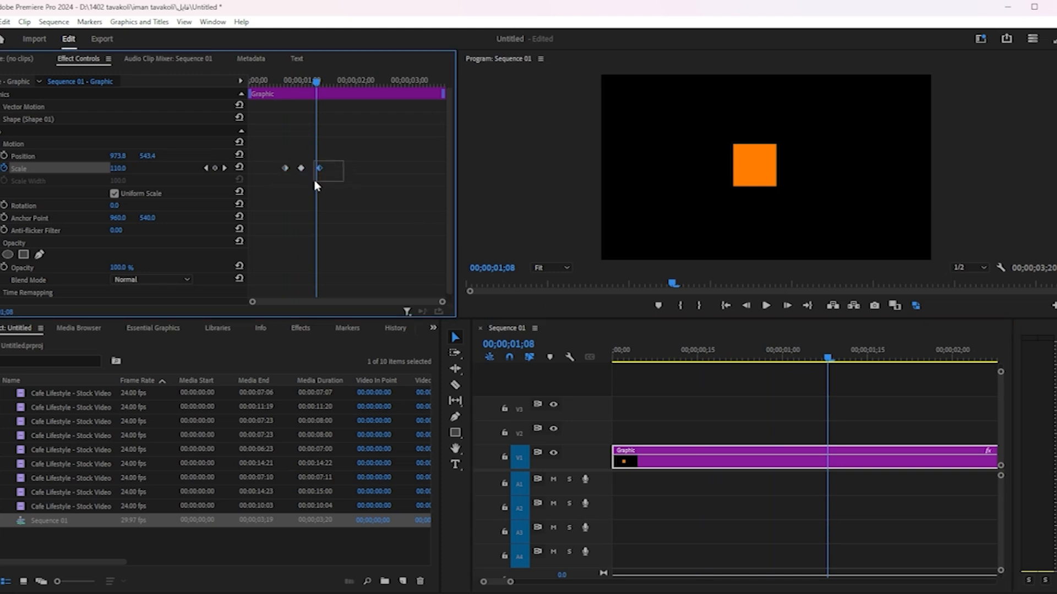
right_click(322, 173)
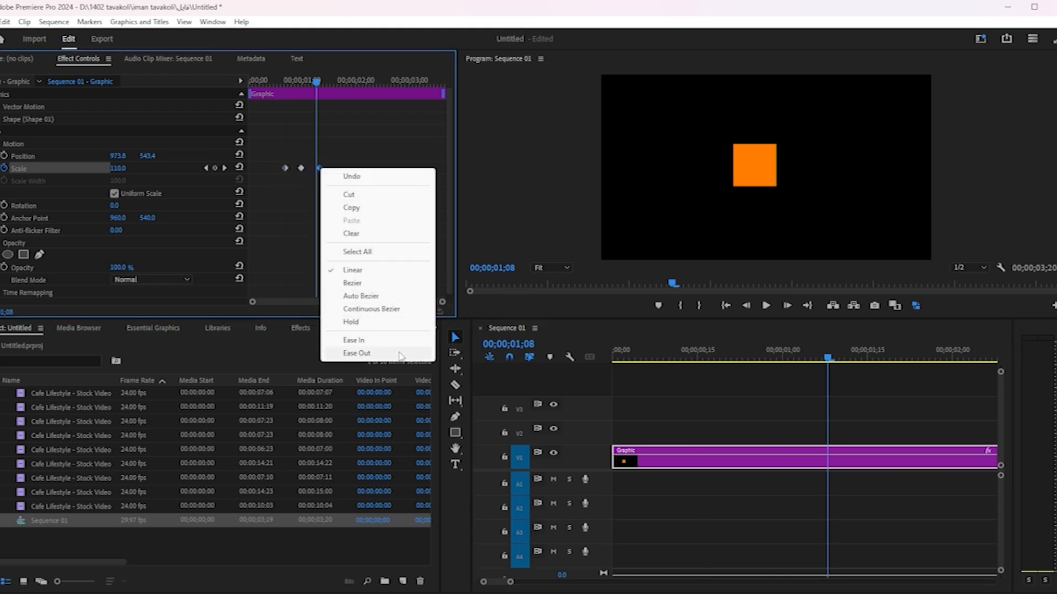
click(401, 355)
right_click(299, 168)
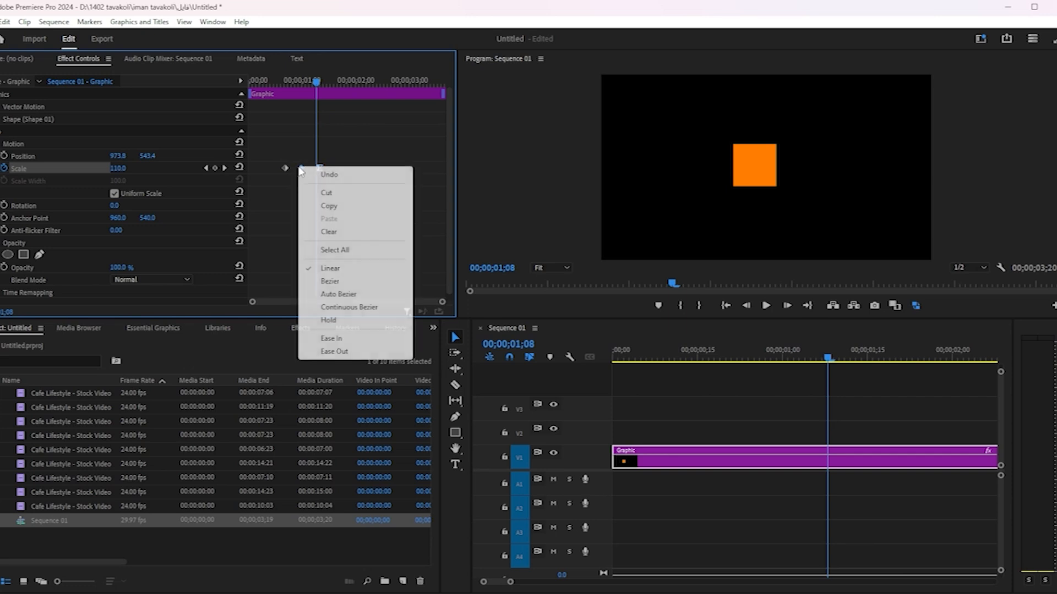
click(356, 344)
right_click(284, 168)
click(322, 340)
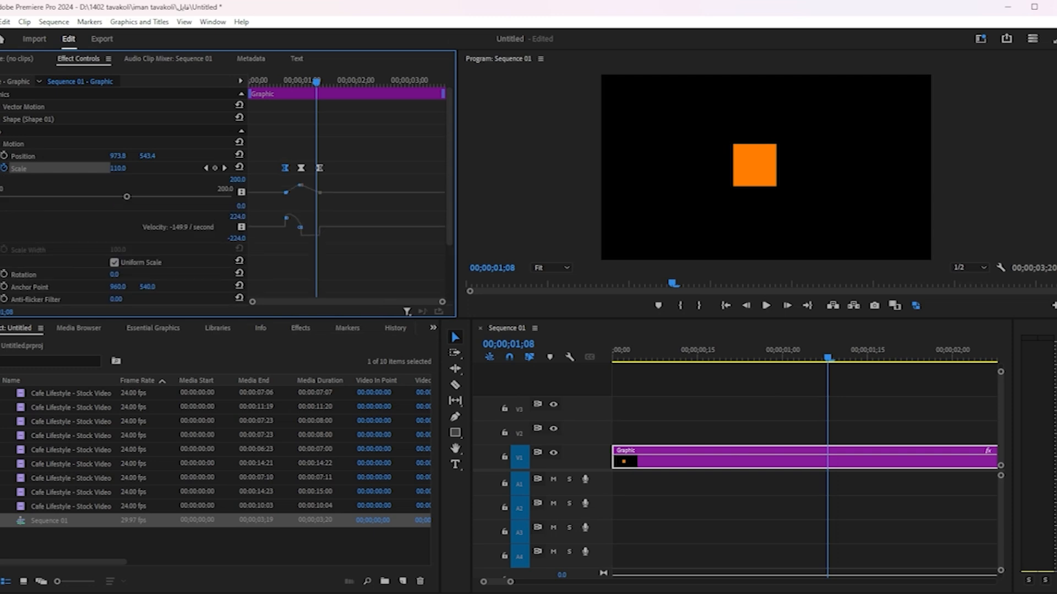
Reshape the Scale velocity graph by pulling the handles before the middle and last keyframes toward the preceding ones.
drag(298, 230, 292, 234)
drag(317, 232, 309, 237)
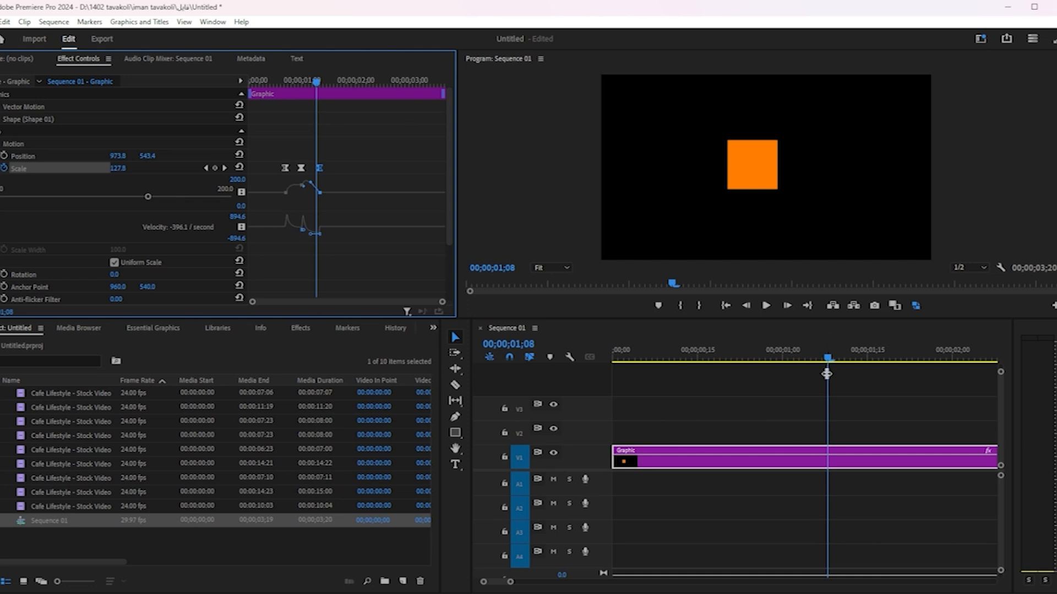
Animate Opacity with keyframes of 0% at 00;00;00;21, 100% at 00;00;00;29 and 0% at the last Scale keyframe.
drag(828, 362, 738, 373)
scroll(30, 249, down, 3)
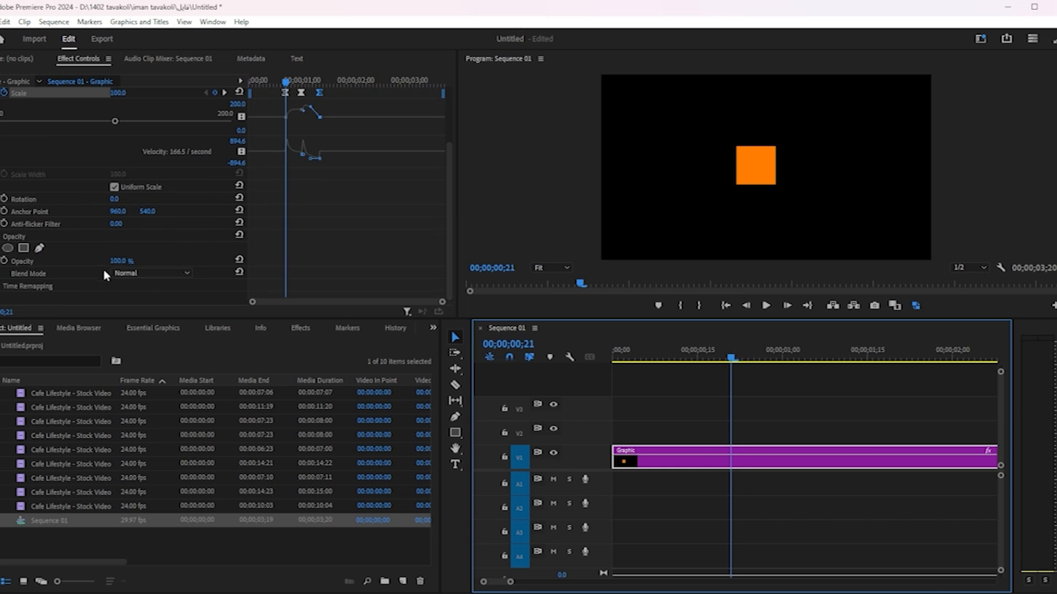
drag(120, 261, 65, 261)
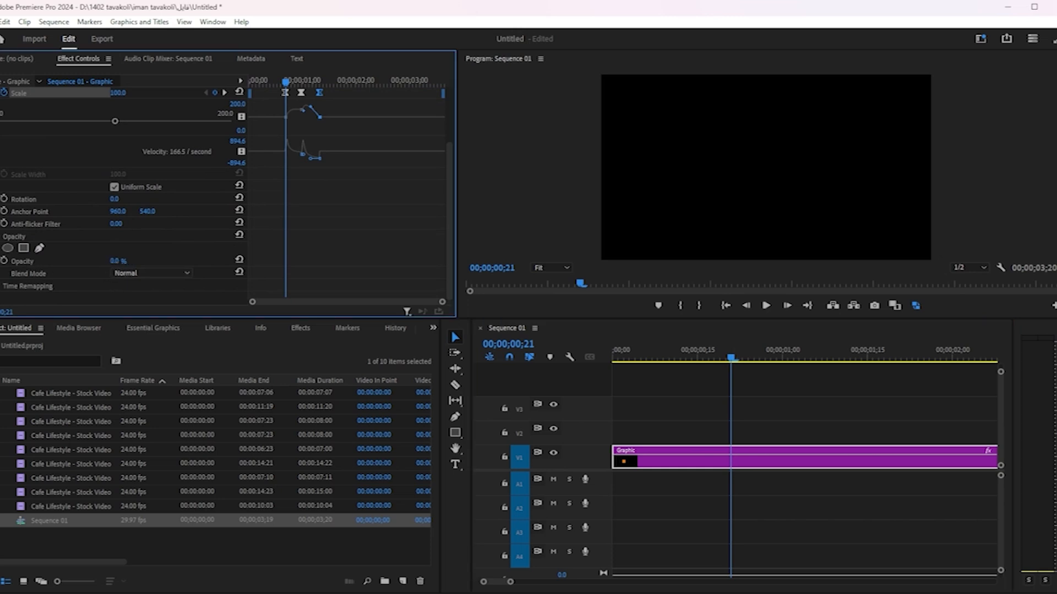
click(4, 266)
drag(740, 361, 782, 356)
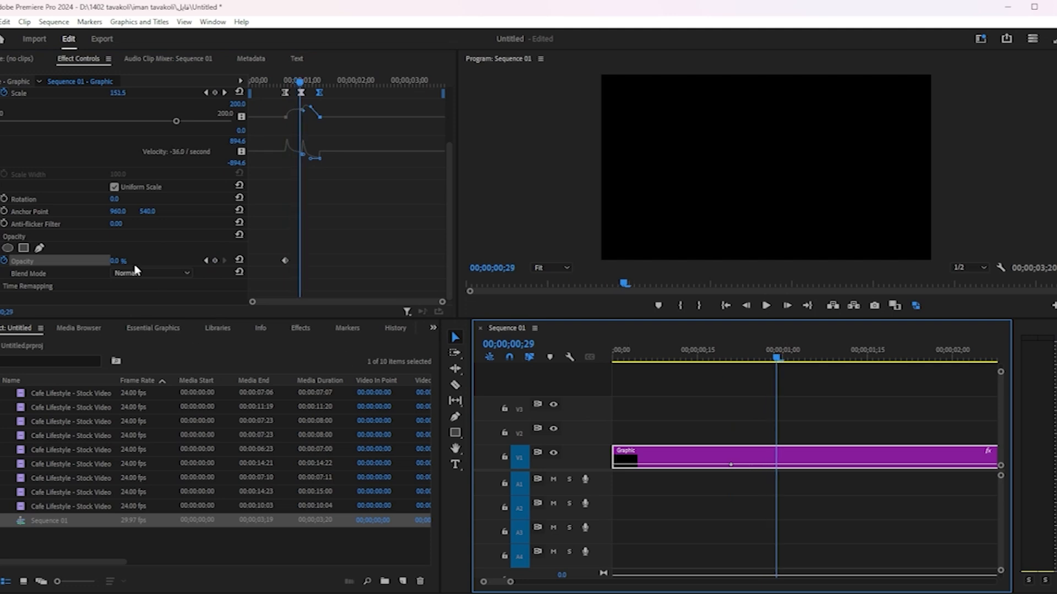
drag(116, 263, 170, 263)
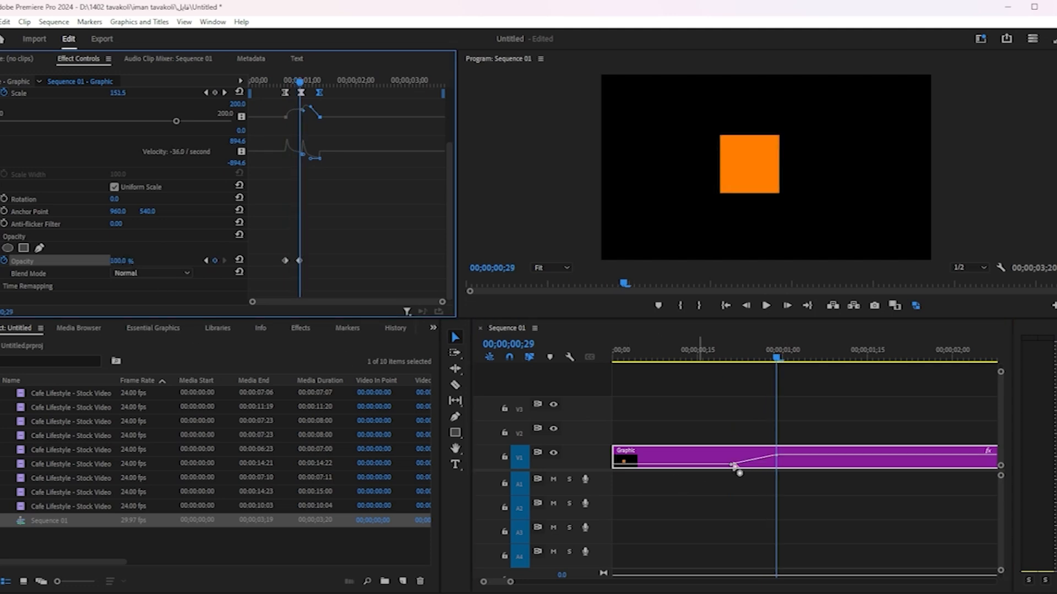
drag(783, 363, 846, 364)
drag(132, 260, 77, 261)
Play and scrub through the combined Scale and Opacity animation from before its first keyframes.
click(846, 359)
click(726, 359)
key(space)
key(space)
drag(892, 360, 773, 392)
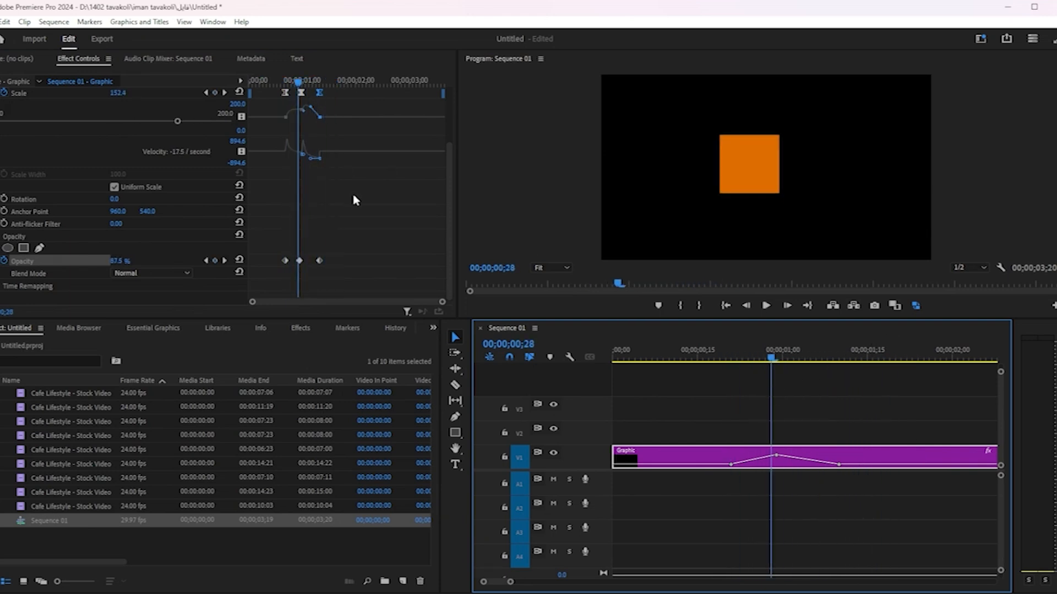
Move the middle and last pairs of Scale and Opacity keyframes further along the clip to lengthen the animation.
drag(336, 93, 395, 270)
drag(312, 88, 291, 154)
drag(312, 90, 342, 263)
drag(301, 94, 343, 98)
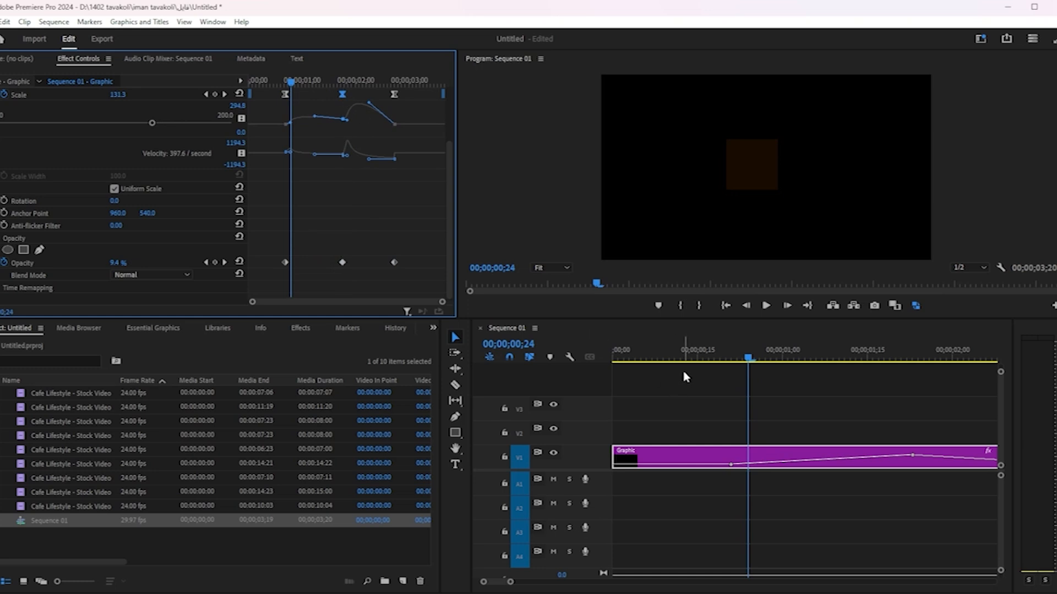
Show the whole graphic clip in the timeline and play the lengthened scale and fade animation.
drag(737, 355, 727, 364)
scroll(743, 425, down, 5)
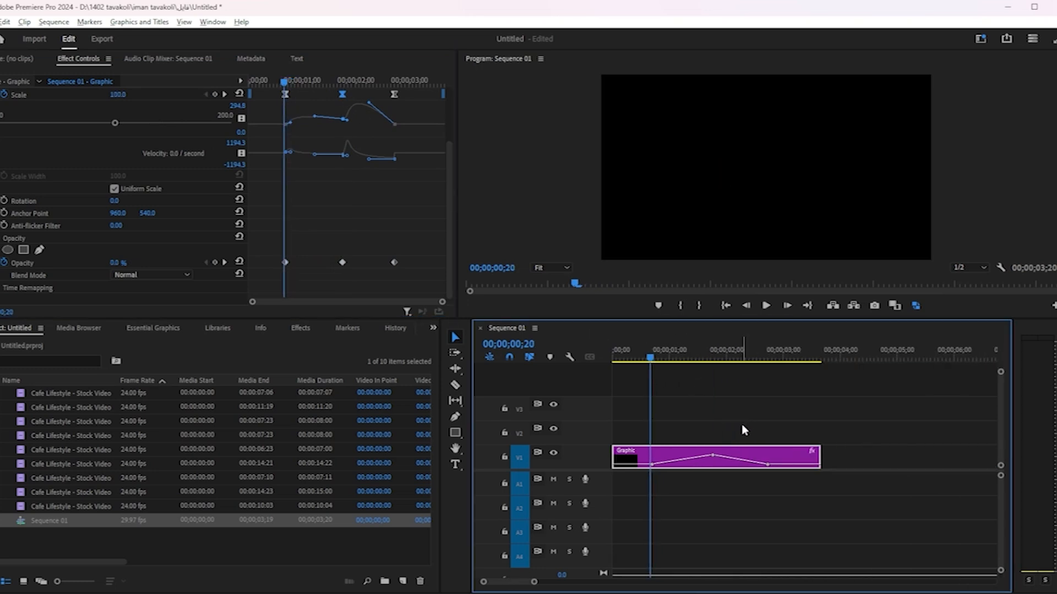
key(space)
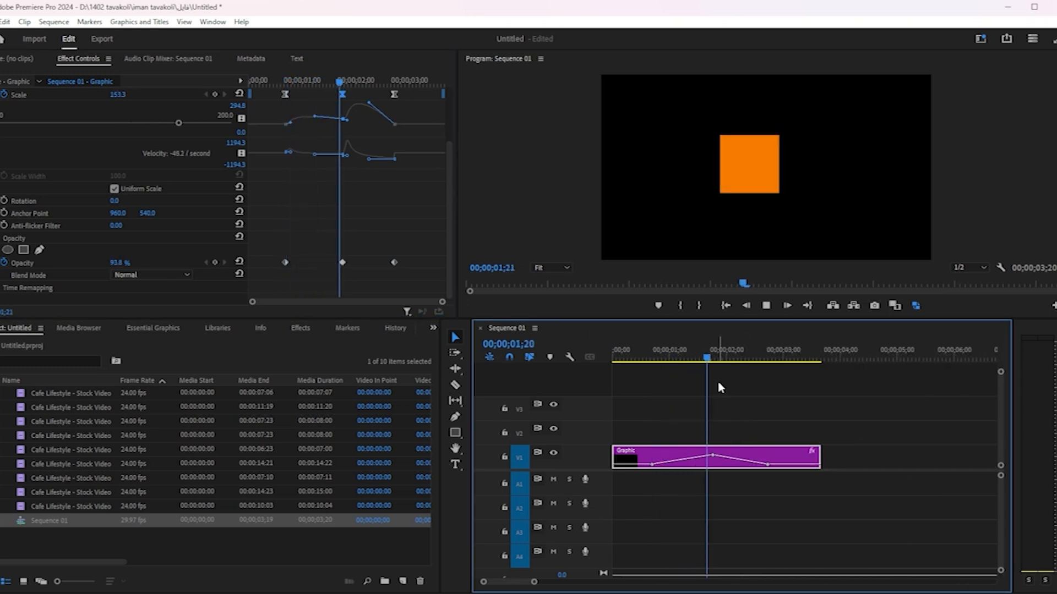
key(space)
drag(782, 370, 636, 387)
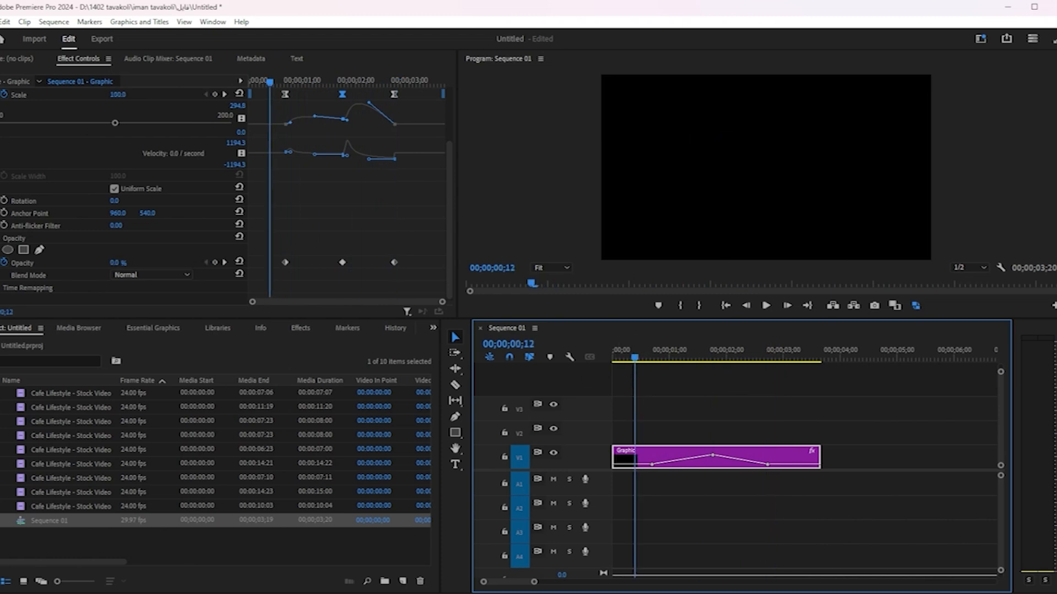
Turn off Opacity and Scale animation, deleting their existing keyframes, and delete the graphic clip from the sequence.
click(4, 263)
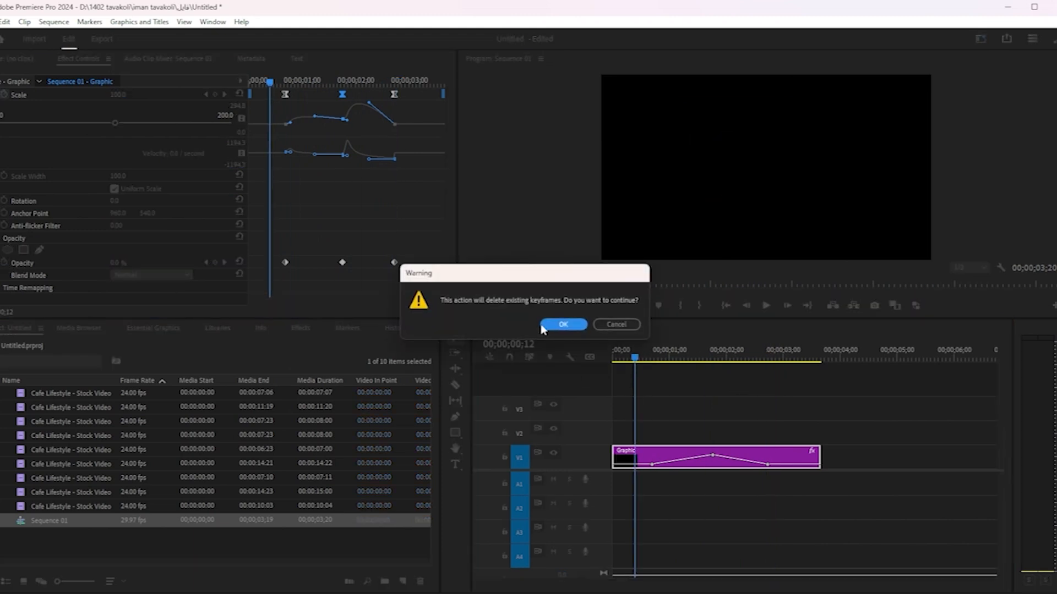
click(563, 325)
scroll(8, 162, up, 2)
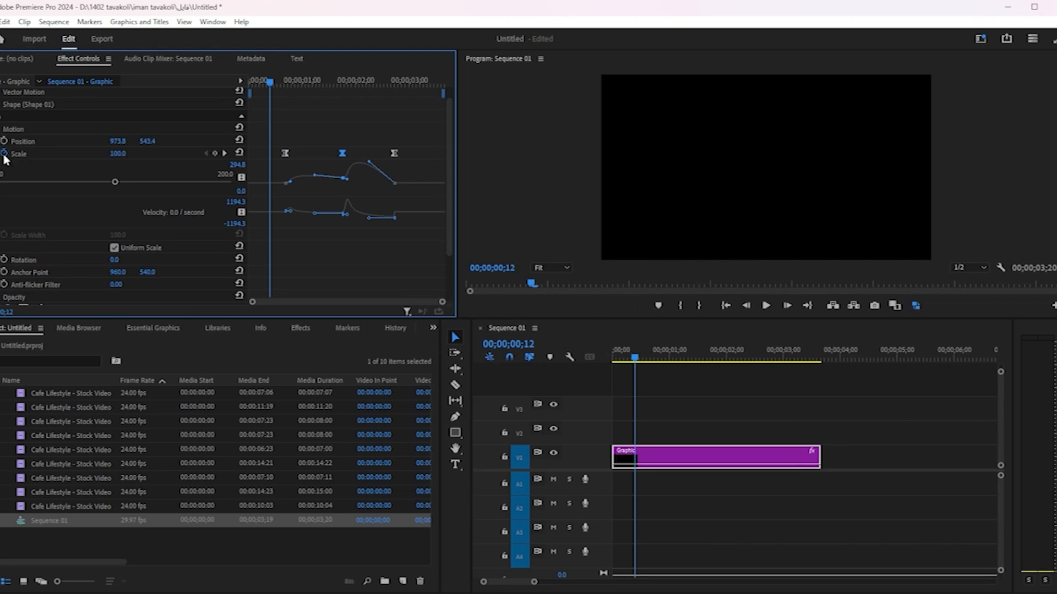
click(4, 154)
click(557, 326)
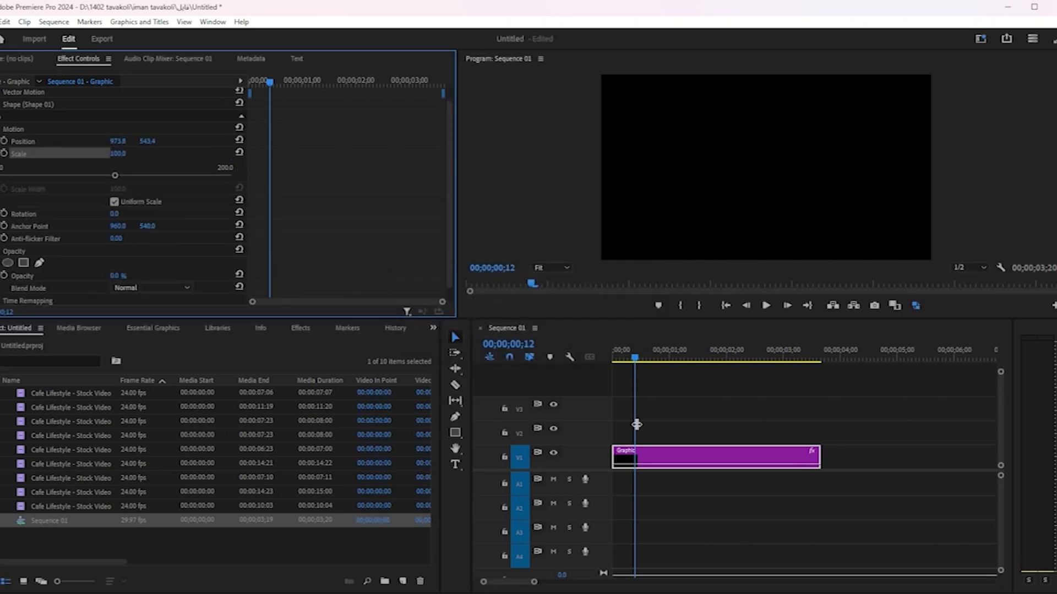
click(732, 465)
key(Delete)
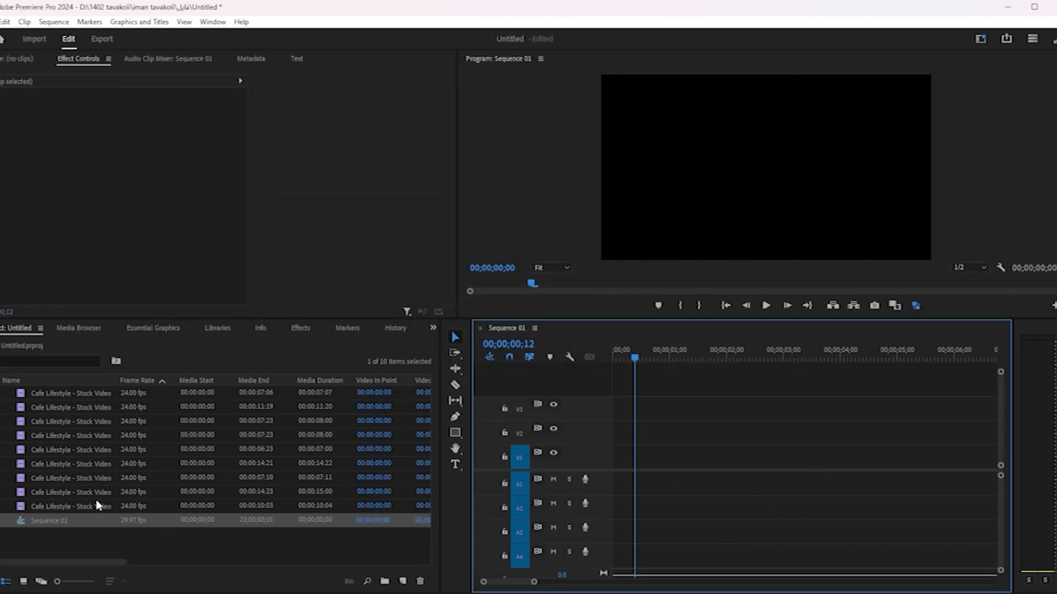
Place the Cafe Lifestyle _15.ts clip at the start of V1, keeping the existing sequence settings, and preview it.
click(60, 491)
drag(56, 479, 618, 469)
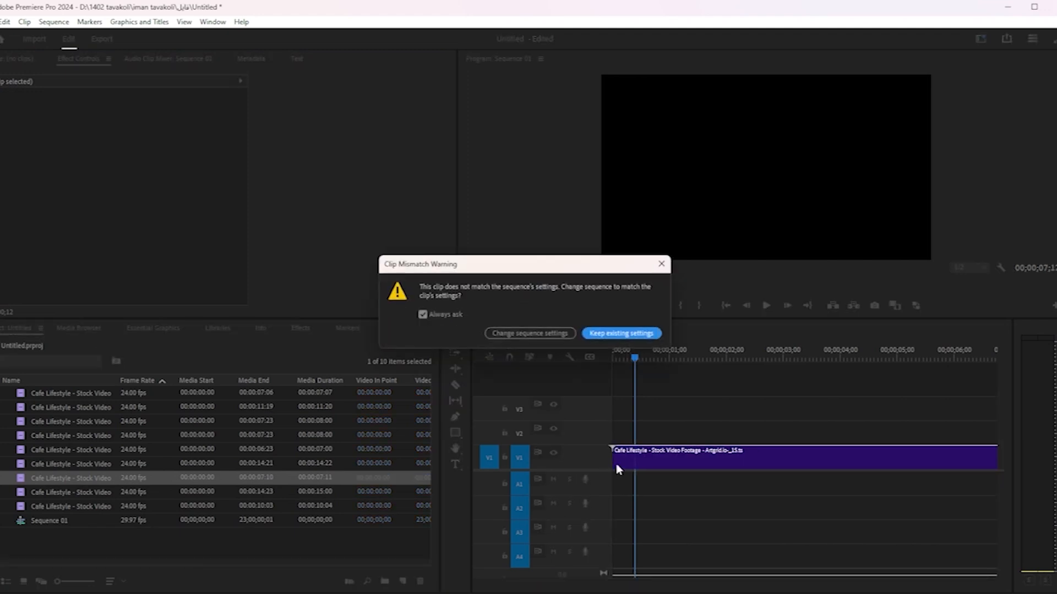
click(596, 333)
key(space)
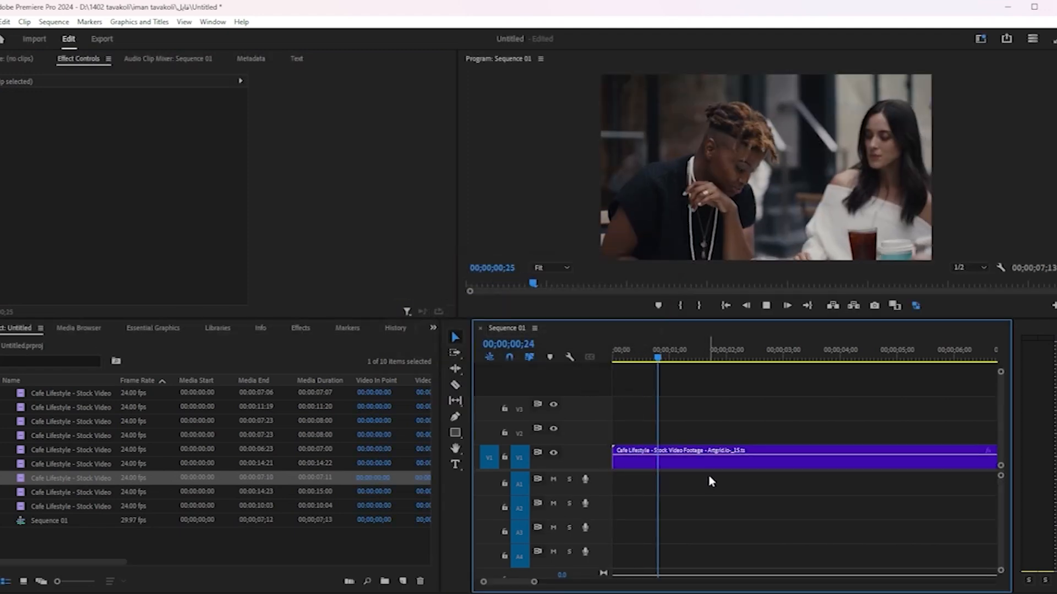
key(space)
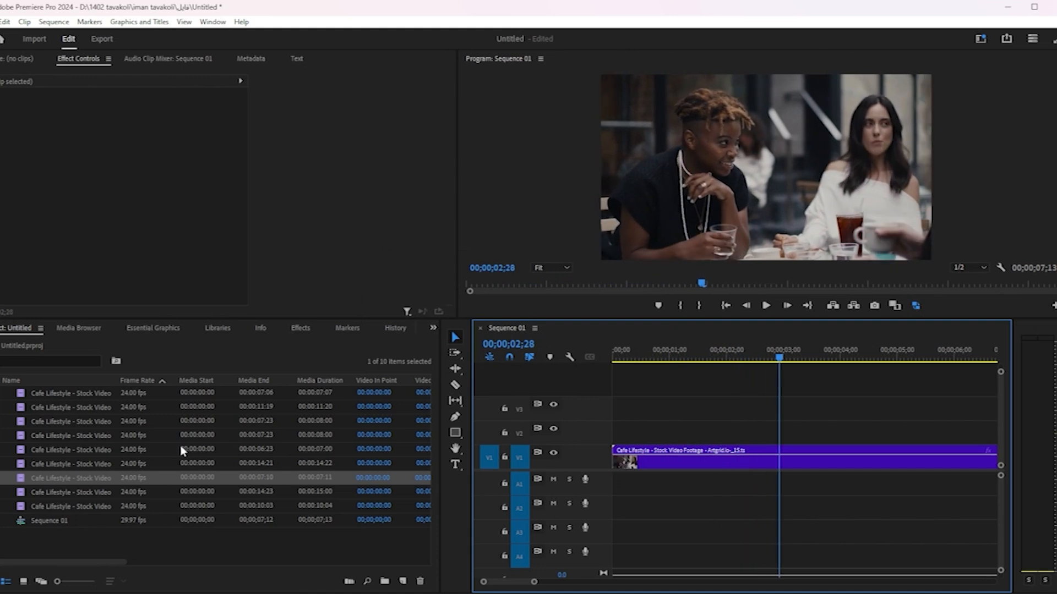
Show the project media as thumbnails and delete the Cafe Lifestyle _15.ts clip from V1.
click(24, 582)
click(721, 465)
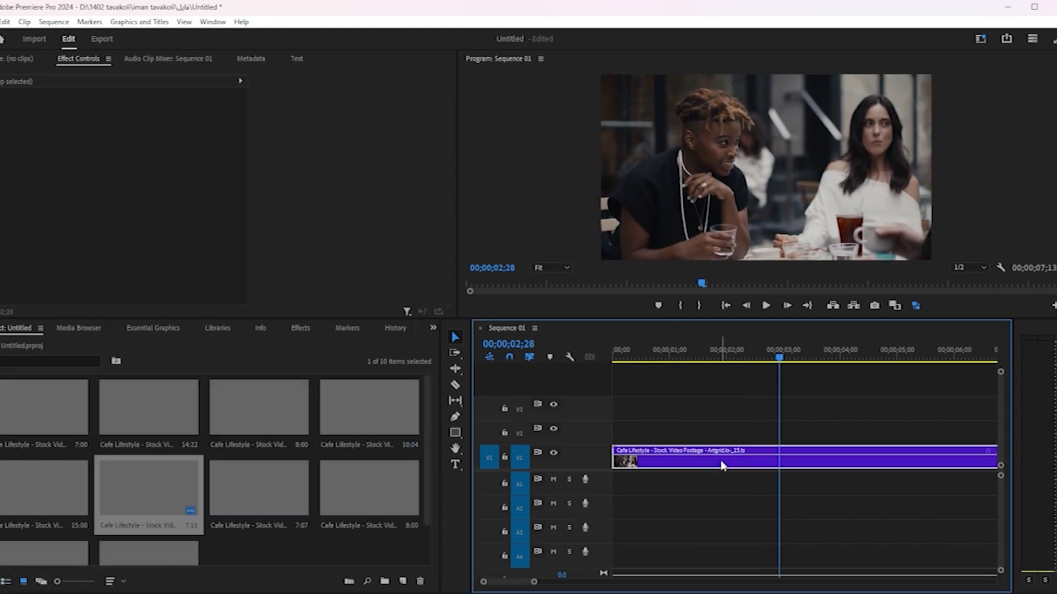
key(Delete)
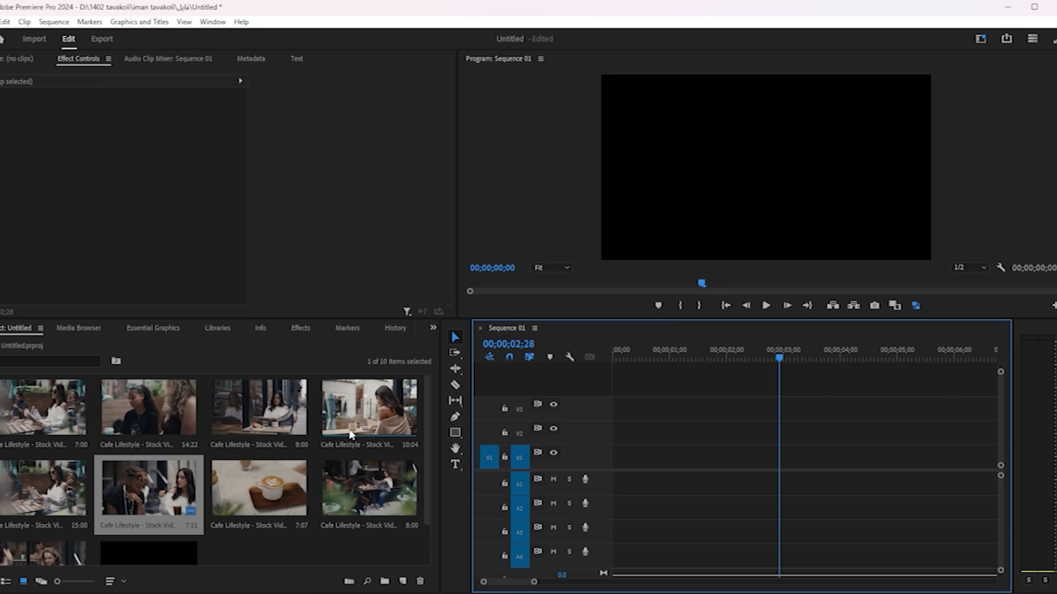
Place the 8:00 Cafe Lifestyle clip of the woman with a newspaper at the start of V1, keeping existing sequence settings.
drag(252, 408, 645, 472)
click(608, 337)
key(minus)
key(minus)
Scrub through the newspaper clip and play it from the start to review its motion.
drag(686, 357, 796, 398)
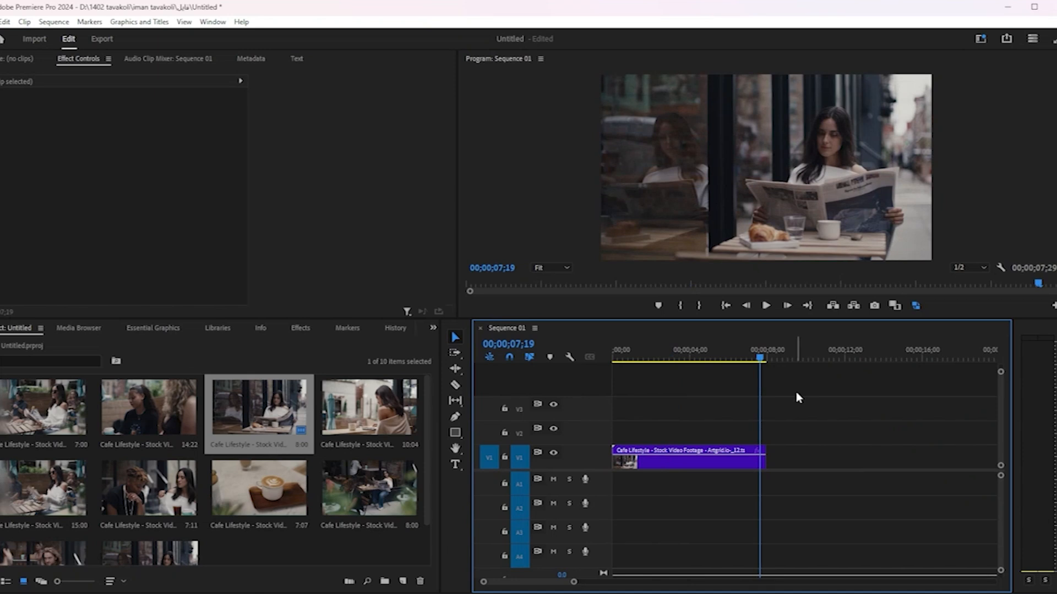
drag(756, 352, 584, 396)
key(space)
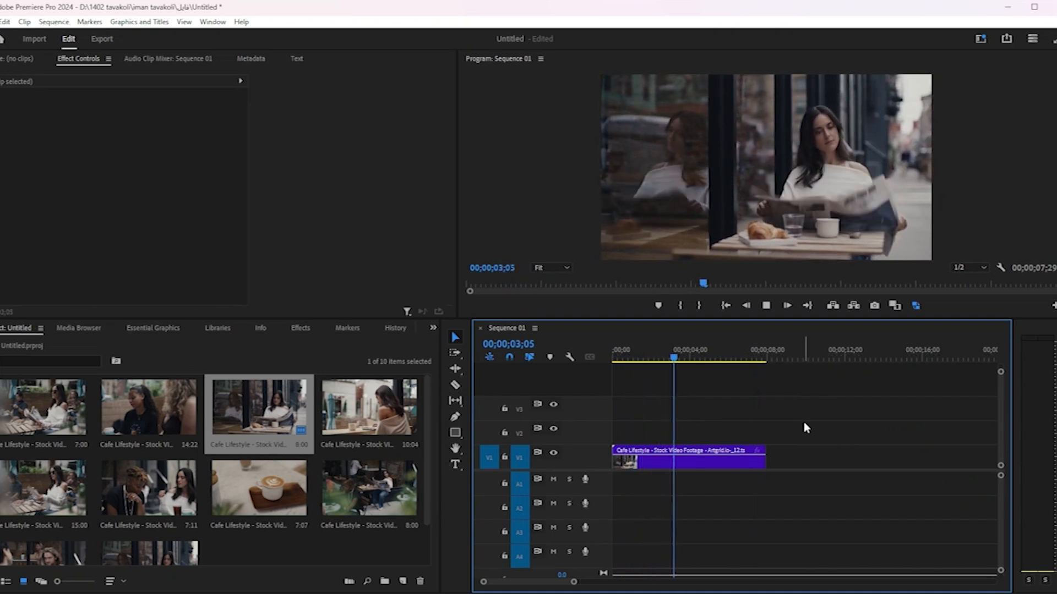
Select the newspaper clip and enable Position and Scale keyframing at the very start of the sequence.
drag(691, 357, 603, 386)
click(659, 461)
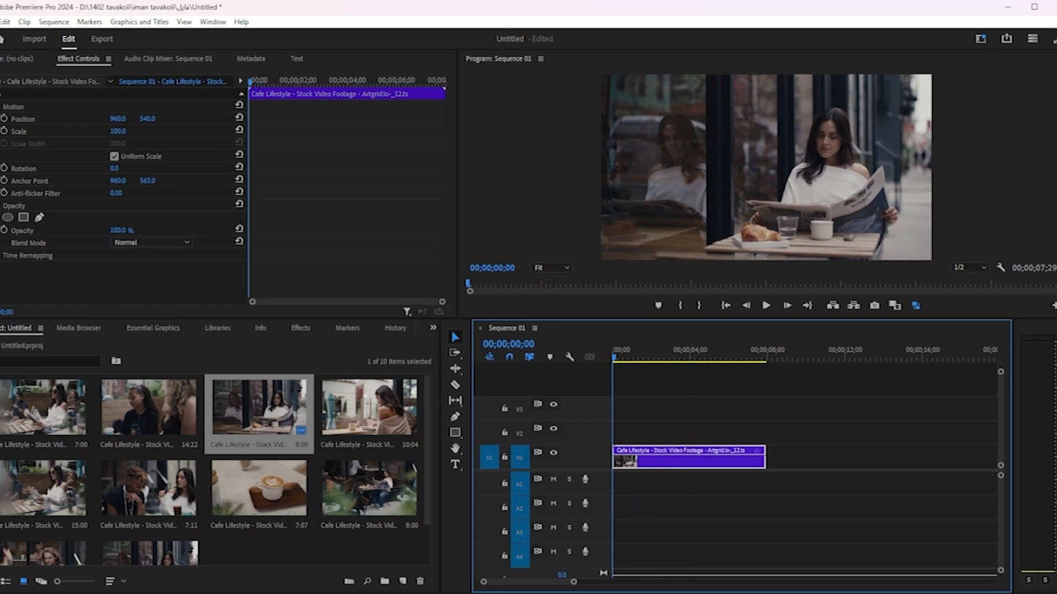
click(4, 119)
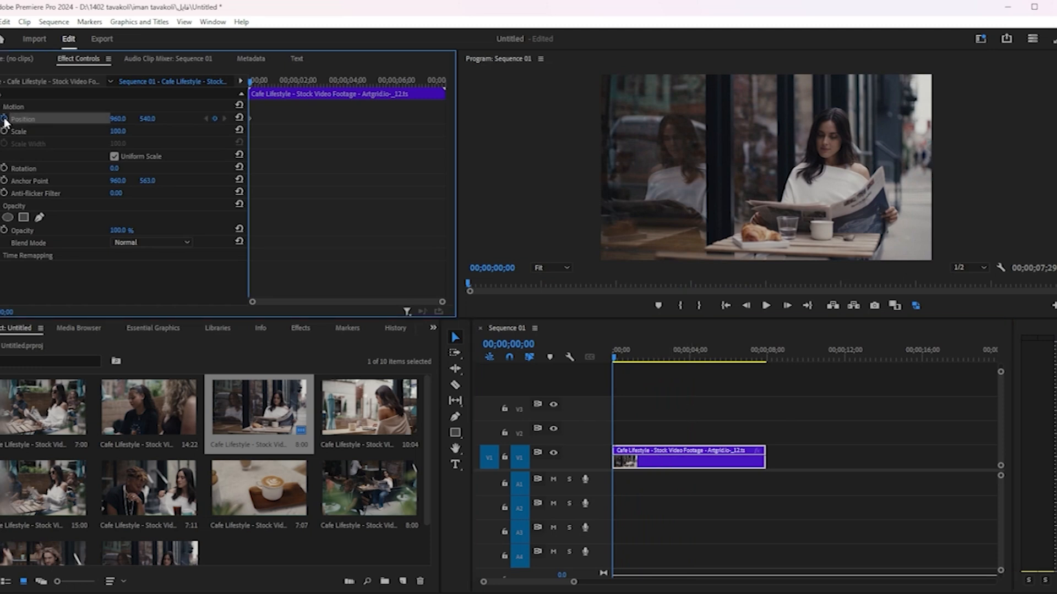
click(5, 131)
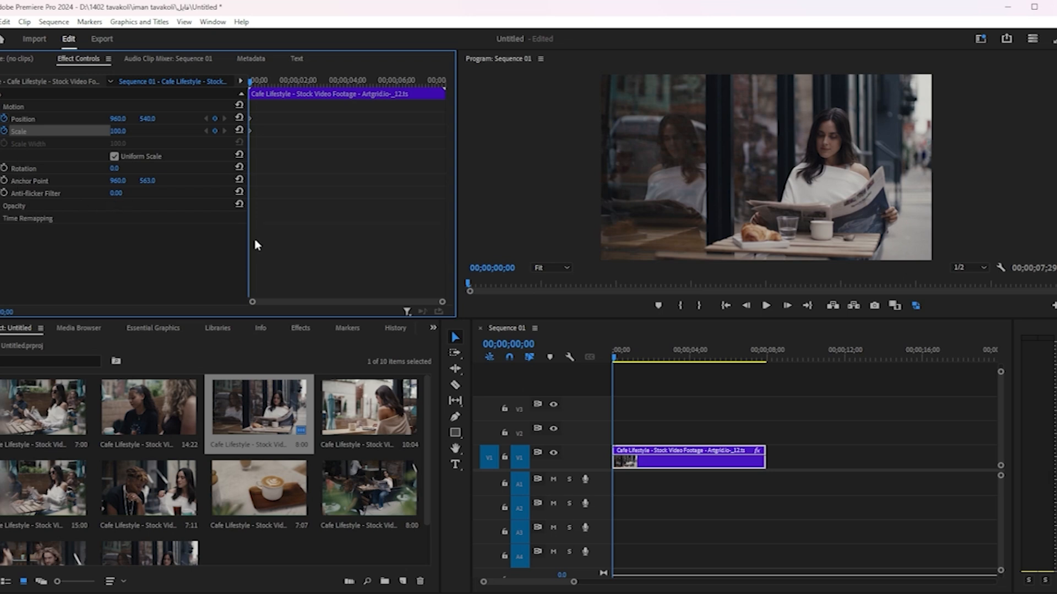
At 00;00;03;26, set the clip's Scale to 235 and Position to 138, 776 to frame the woman closely.
drag(614, 361, 689, 362)
drag(114, 135, 190, 135)
mouse_move(118, 119)
mouse_down()
mouse_move(6, 119)
mouse_move(165, 119)
mouse_move(111, 124)
mouse_up()
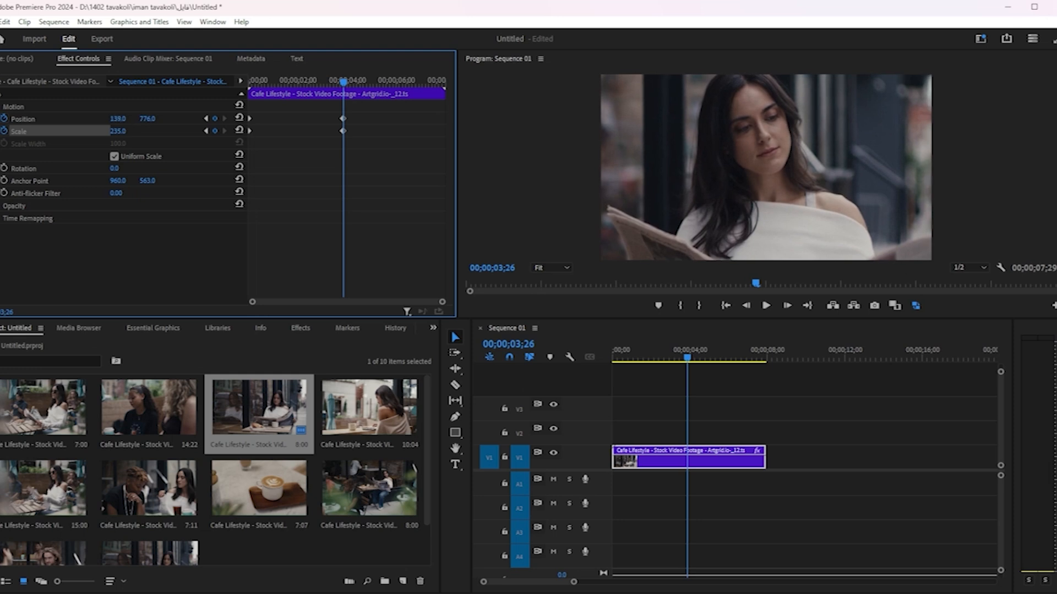
Play the clip from the start to review the zoom-in.
drag(689, 356, 572, 378)
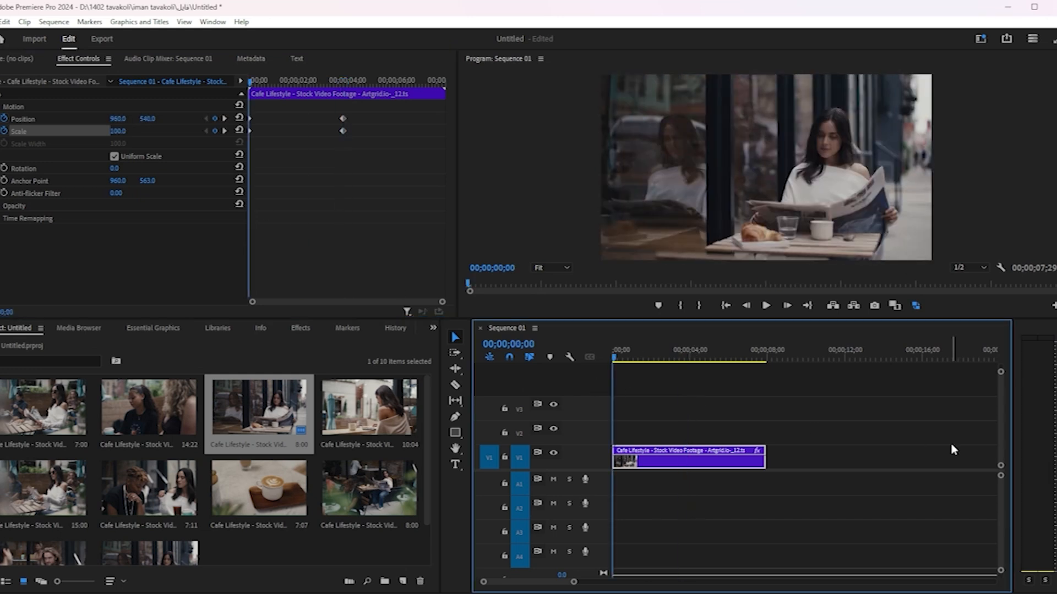
key(space)
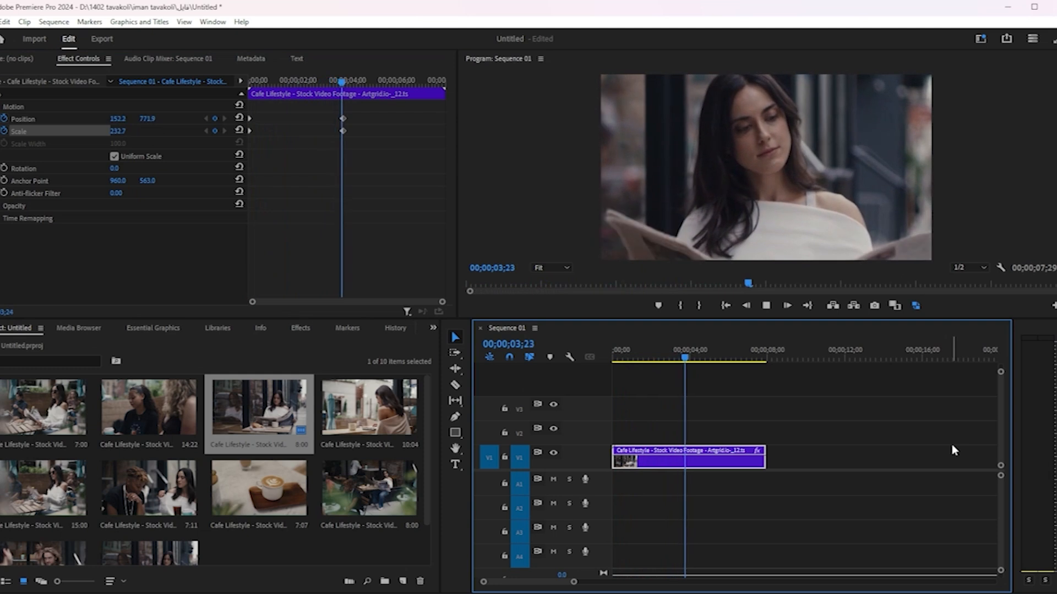
key(space)
At 00;00;07;28, reset Scale and Position to their defaults to add zoom-out keyframes at the clip's end.
drag(712, 362, 769, 368)
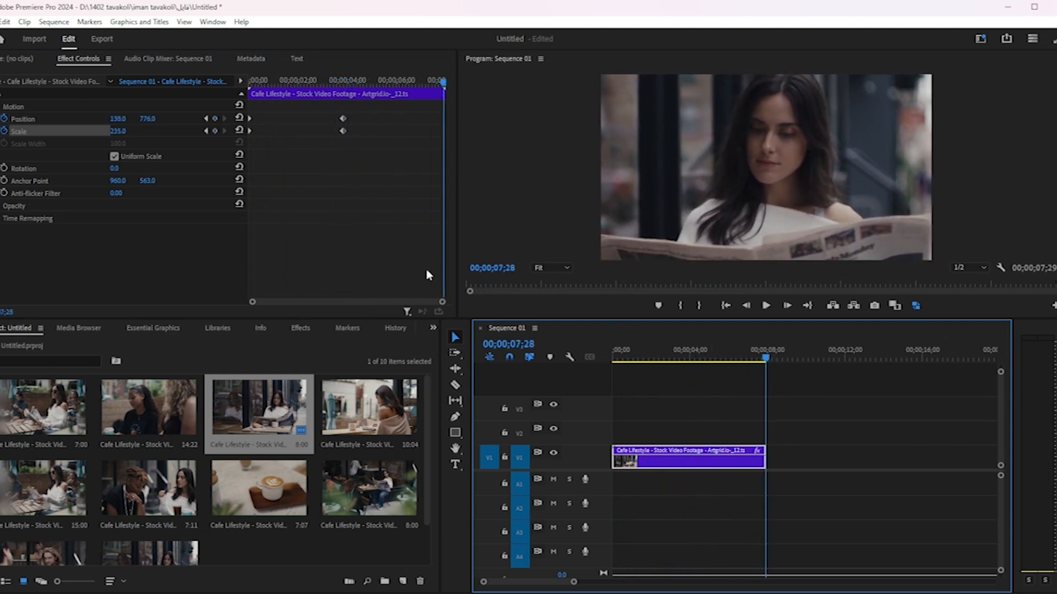
click(239, 131)
click(239, 118)
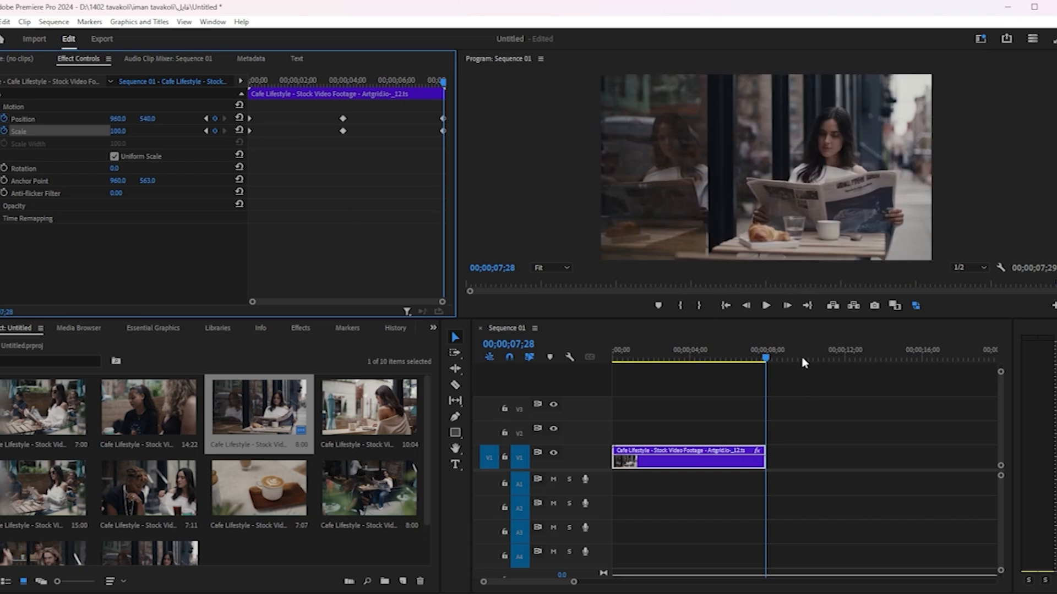
Play the sequence from the beginning to review the zoom-in followed by the zoom-out.
click(508, 399)
key(Home)
key(space)
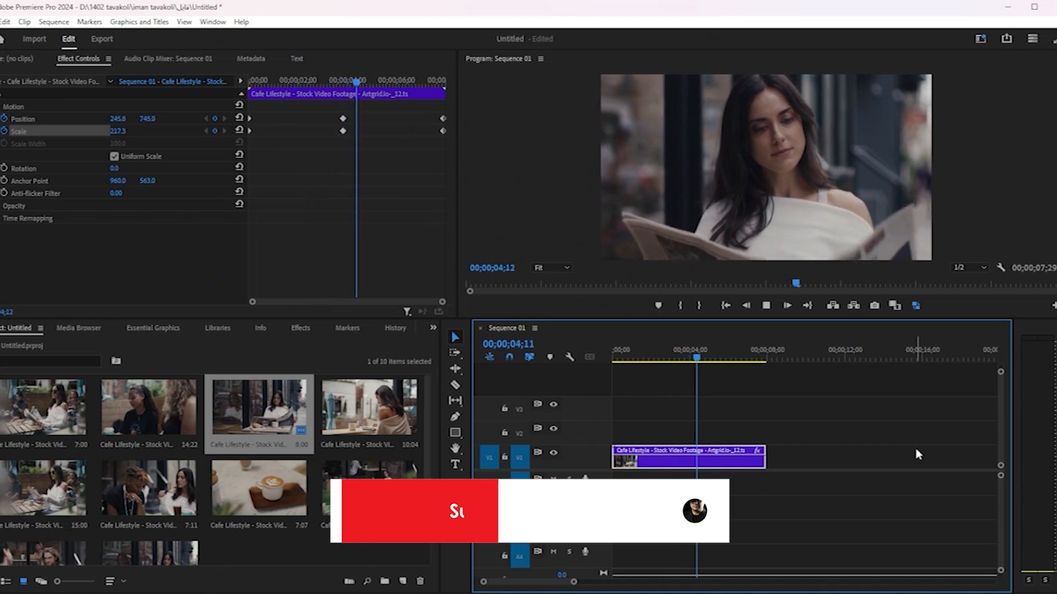
key(space)
Move the middle Position and Scale keyframes close to the clip's start and play the faster zoom-in.
drag(355, 113, 269, 142)
key(Home)
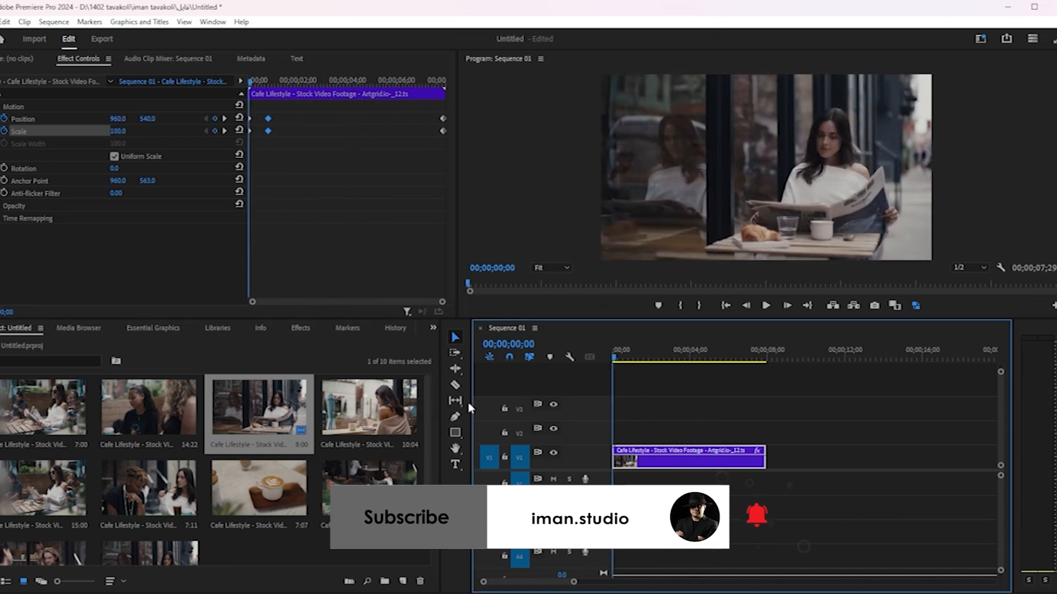
key(space)
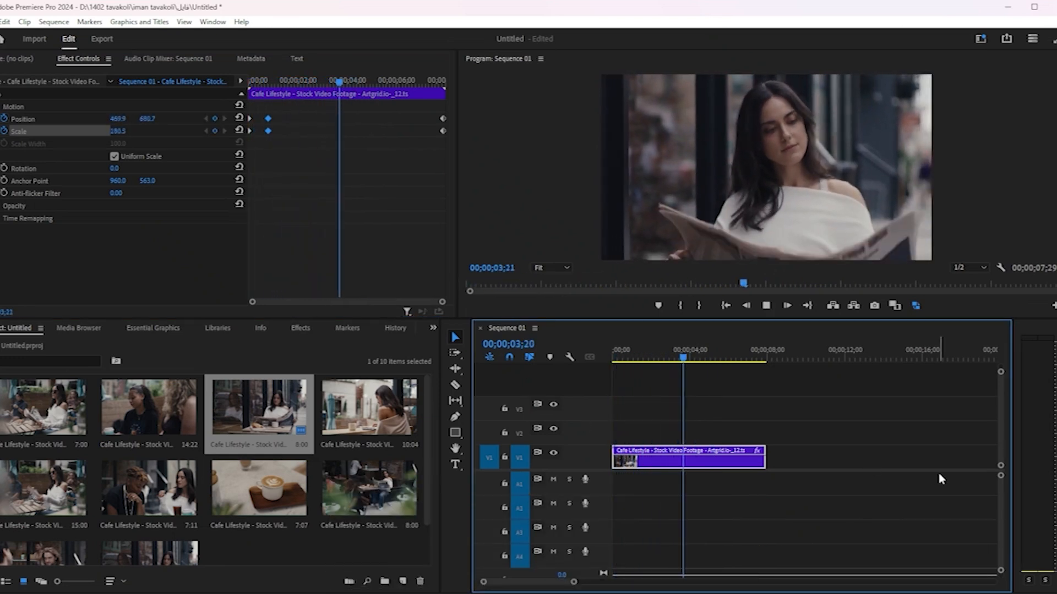
key(space)
Apply Ease In temporal interpolation to the last Position and Scale keyframes.
drag(428, 113, 458, 141)
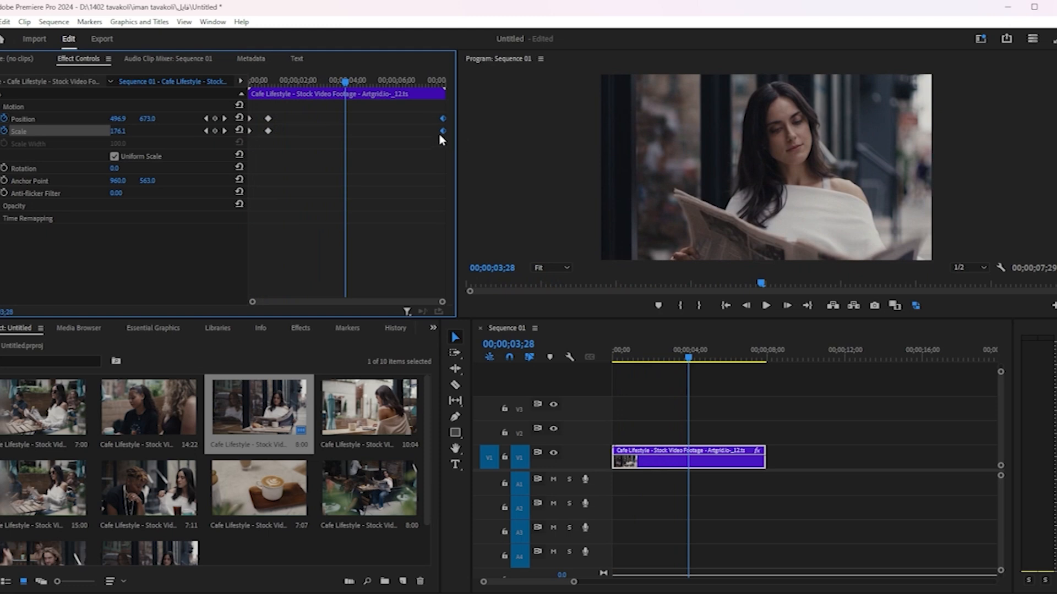
right_click(442, 132)
mouse_move(526, 234)
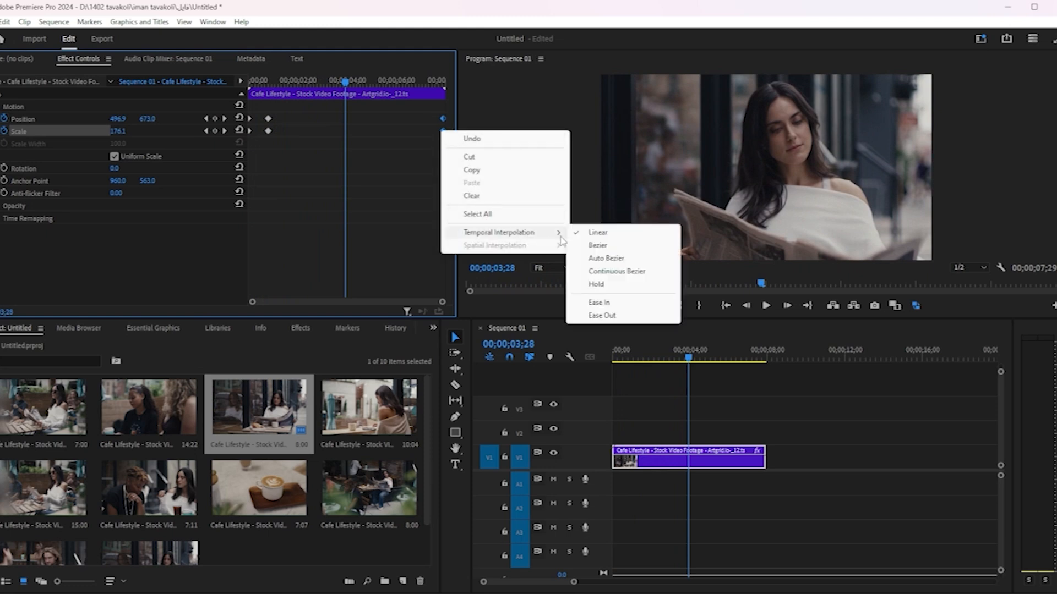
click(626, 305)
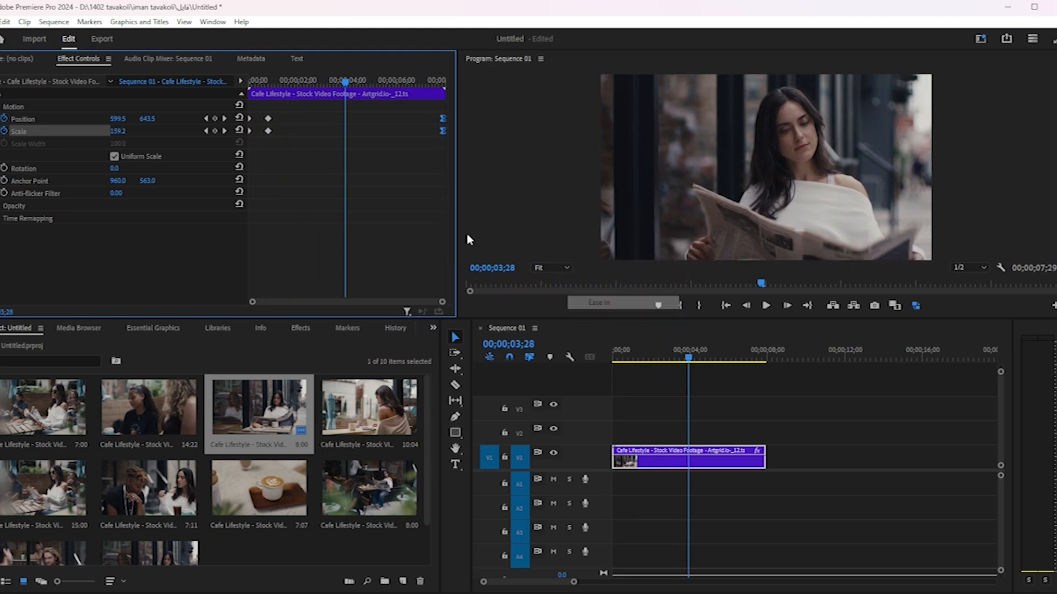
Apply Ease Out temporal interpolation to the middle Position and Scale keyframes and Ease In to the first Scale keyframe.
right_click(268, 132)
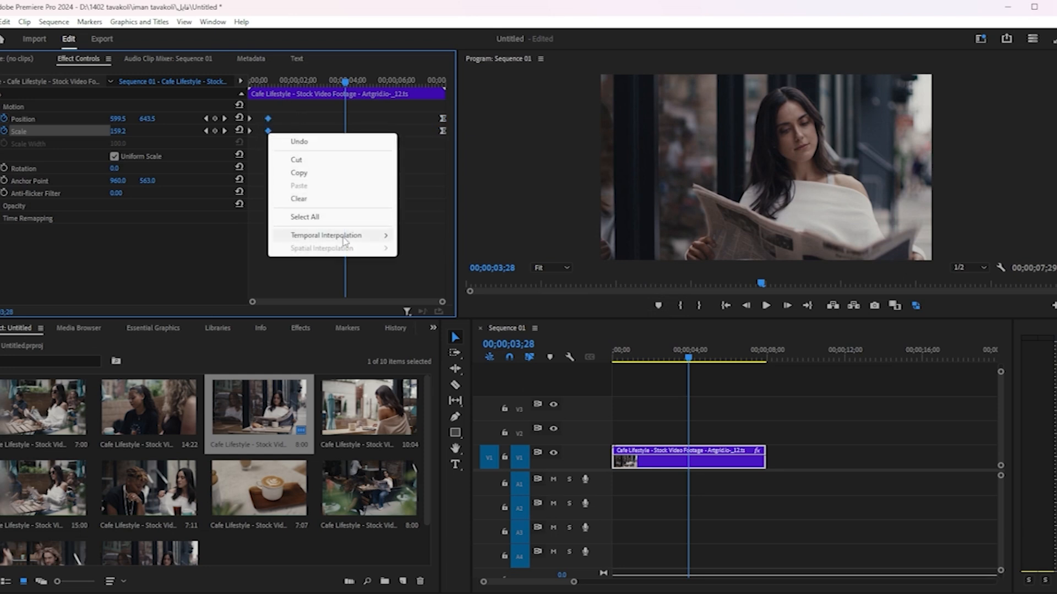
mouse_move(345, 240)
click(430, 318)
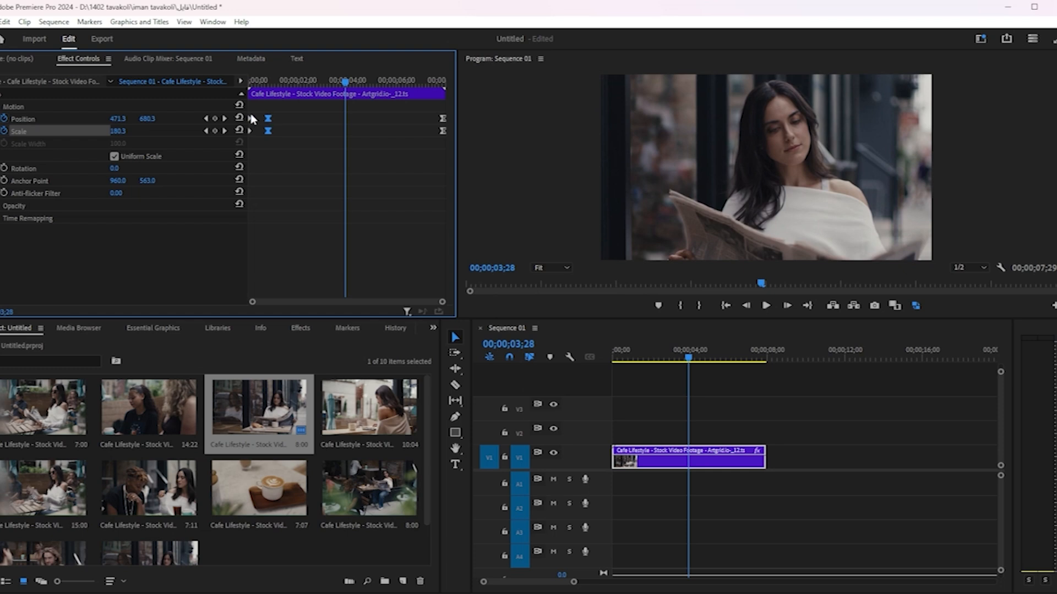
right_click(249, 131)
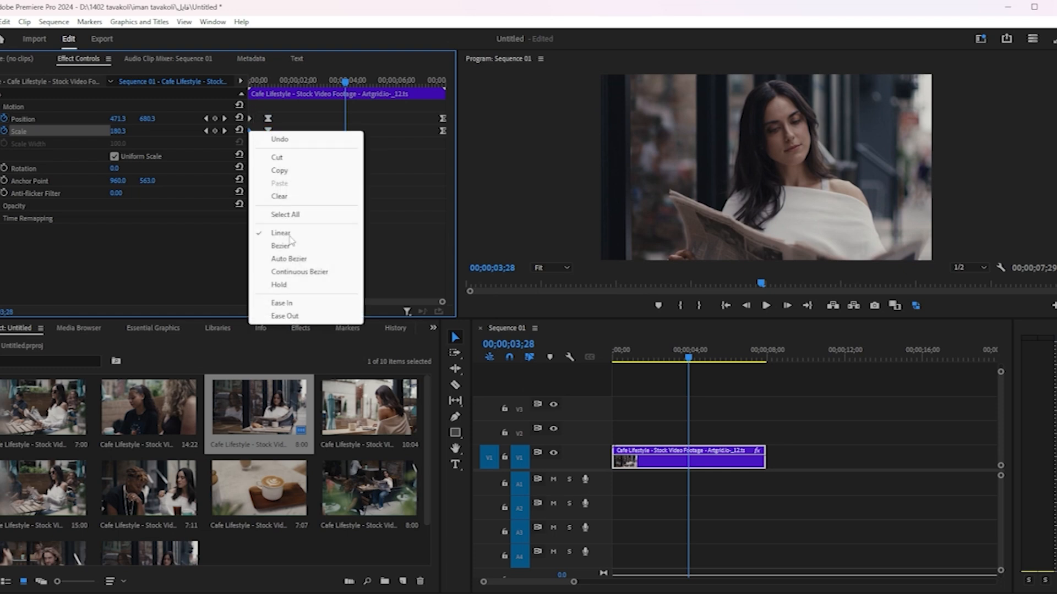
click(311, 308)
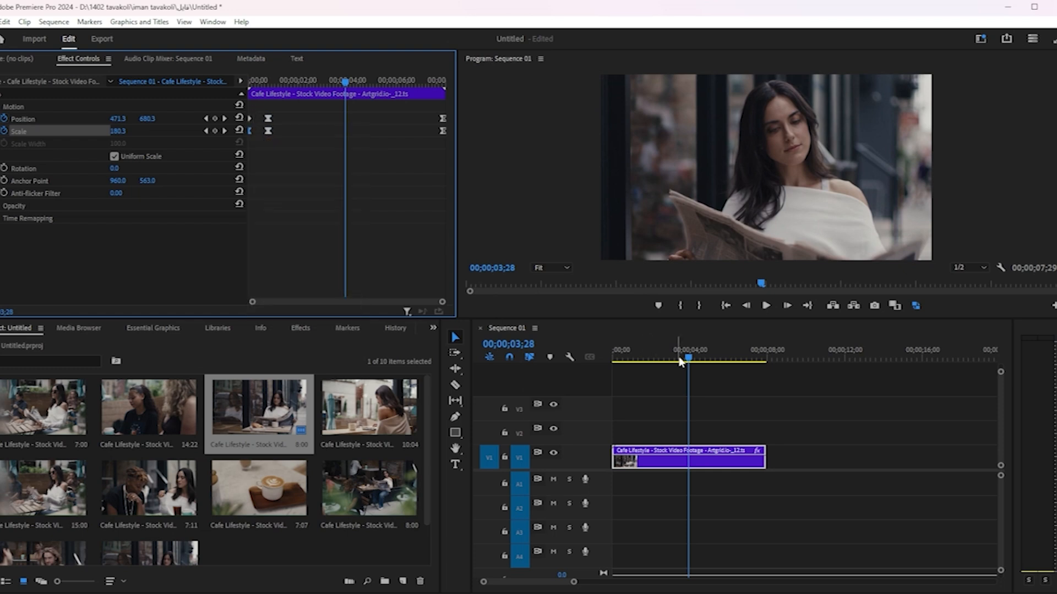
Play the sequence from the start to review the eased zoom.
drag(682, 357, 509, 361)
key(space)
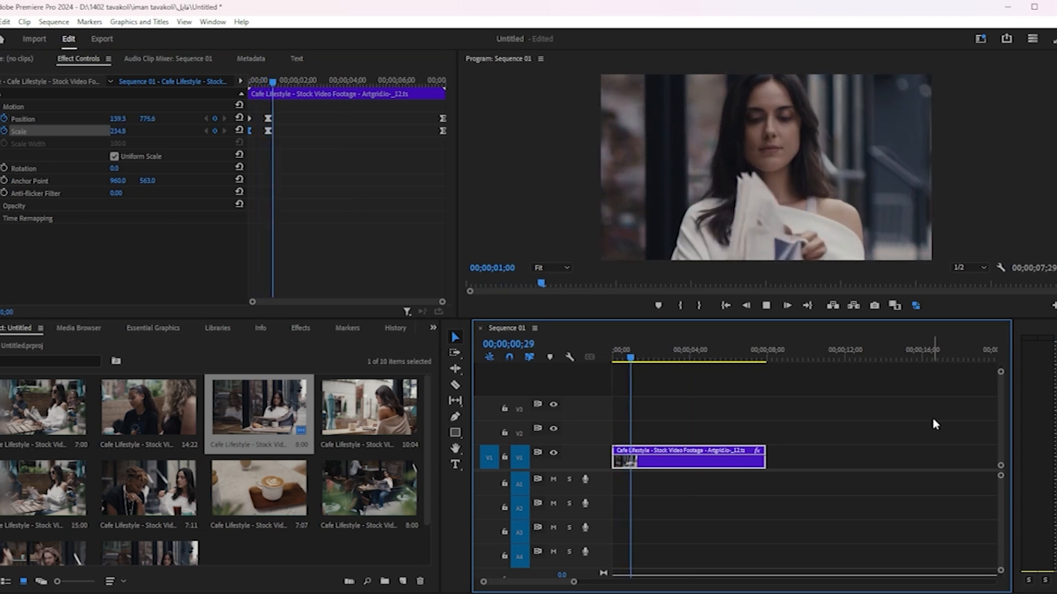
key(space)
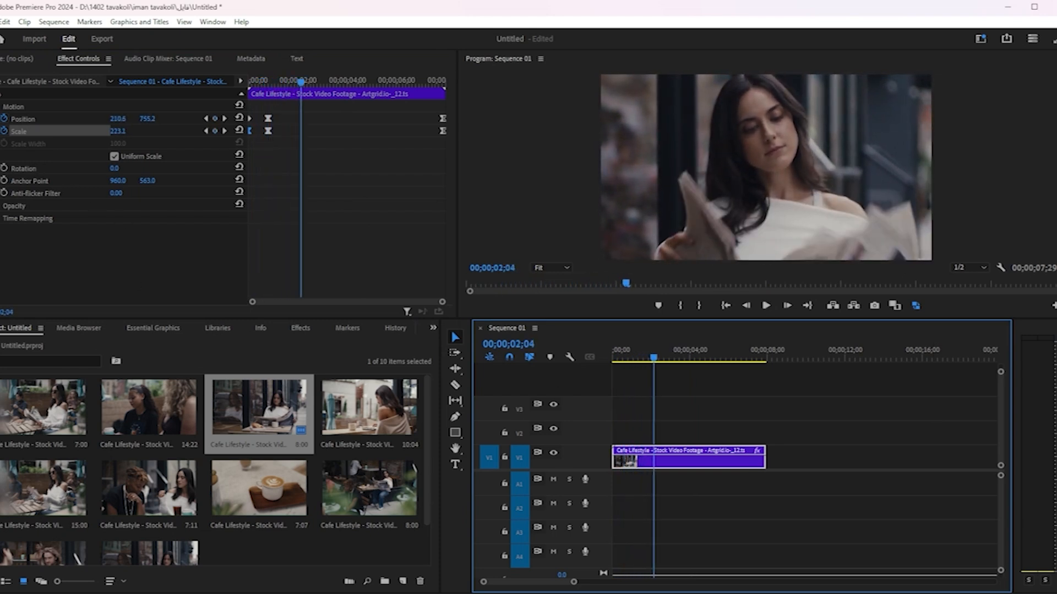
Expand the Scale graph and lengthen the ease handles of the middle and last keyframes to curve the zoom-out.
click(1, 131)
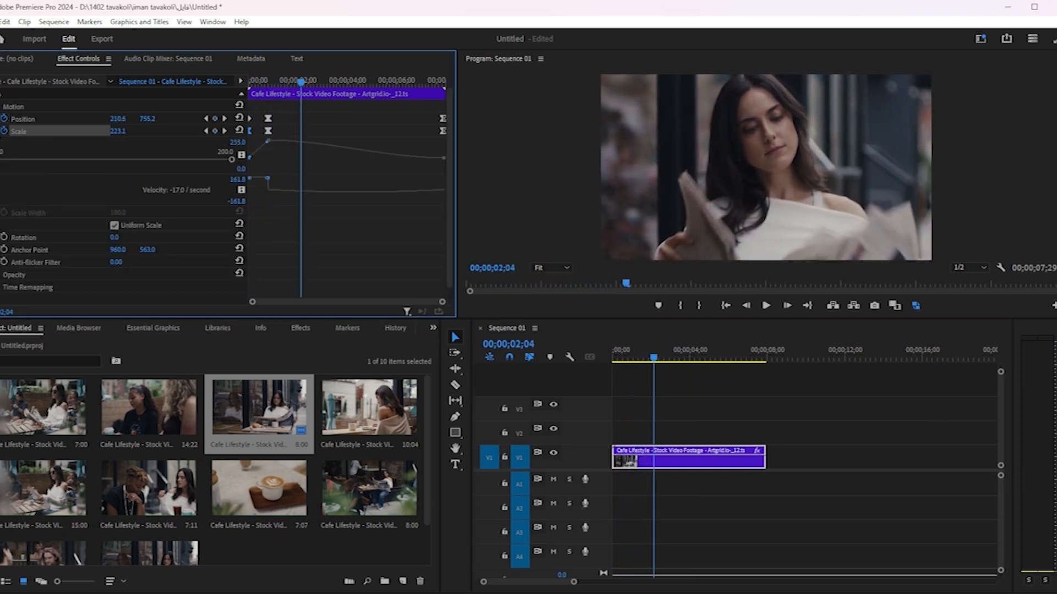
click(441, 159)
drag(439, 163, 410, 164)
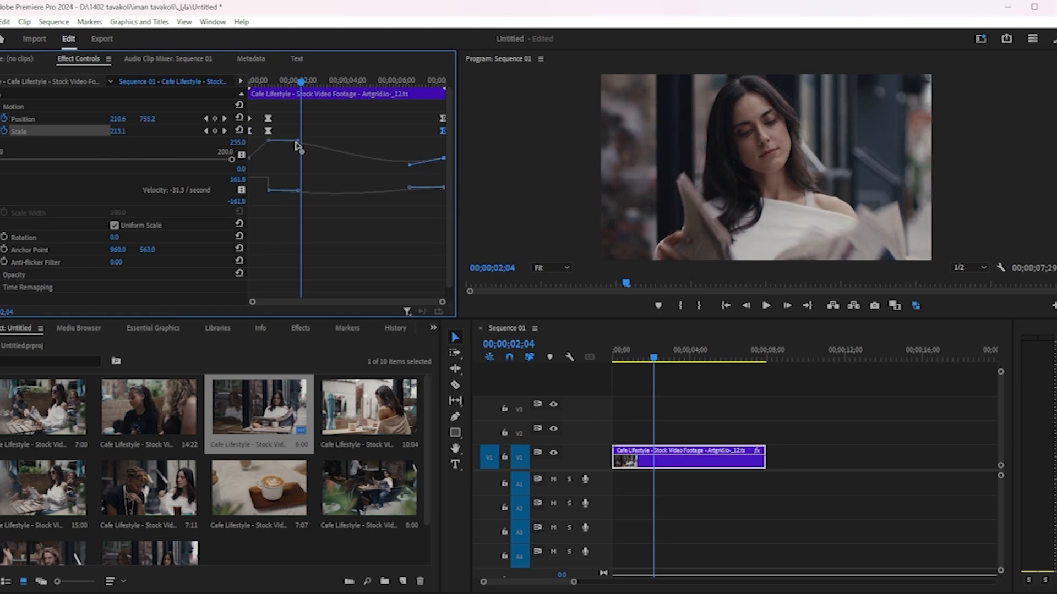
drag(299, 142, 317, 142)
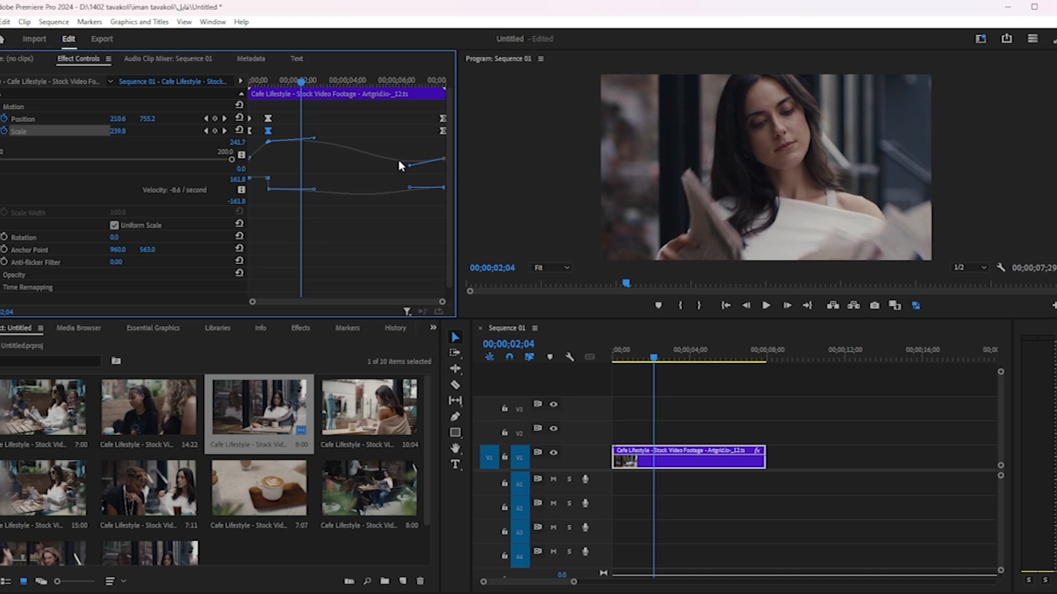
drag(415, 166, 384, 192)
drag(313, 190, 319, 195)
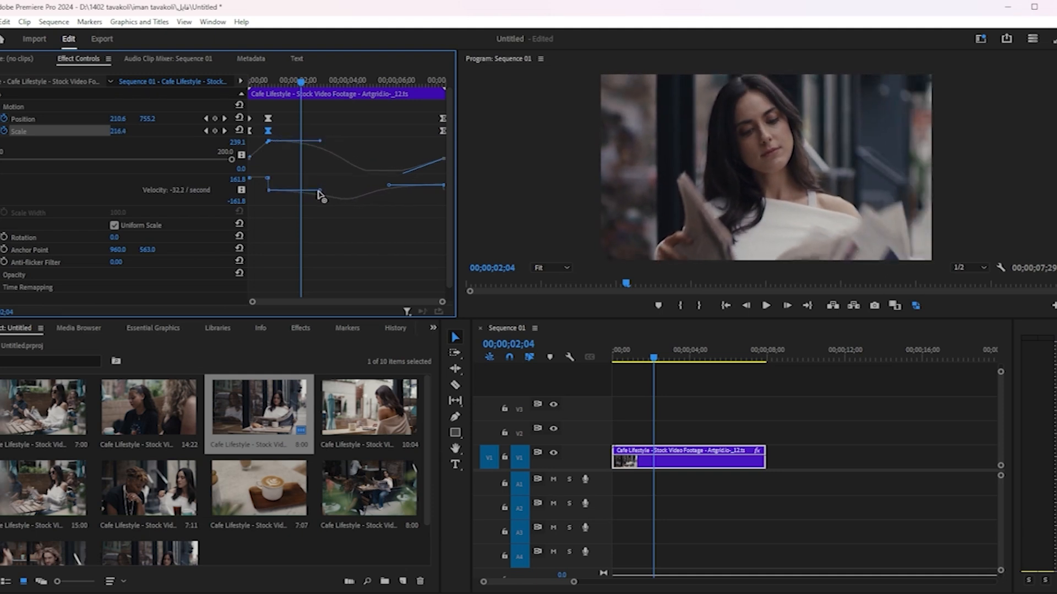
drag(389, 186, 388, 186)
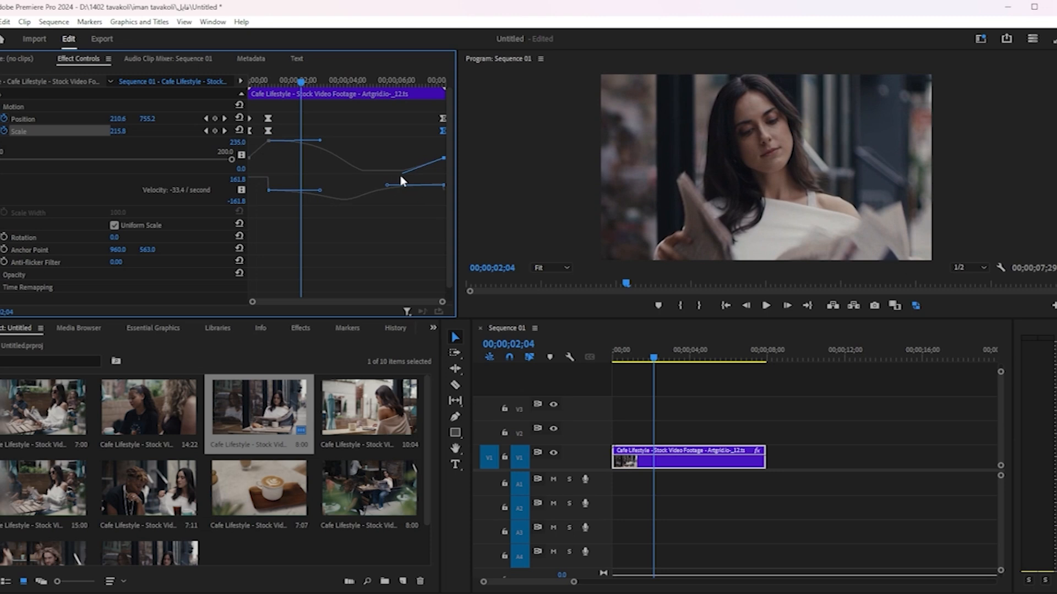
Play from the beginning to check the zoom-out with the reshaped Scale curve.
click(666, 347)
key(Home)
key(space)
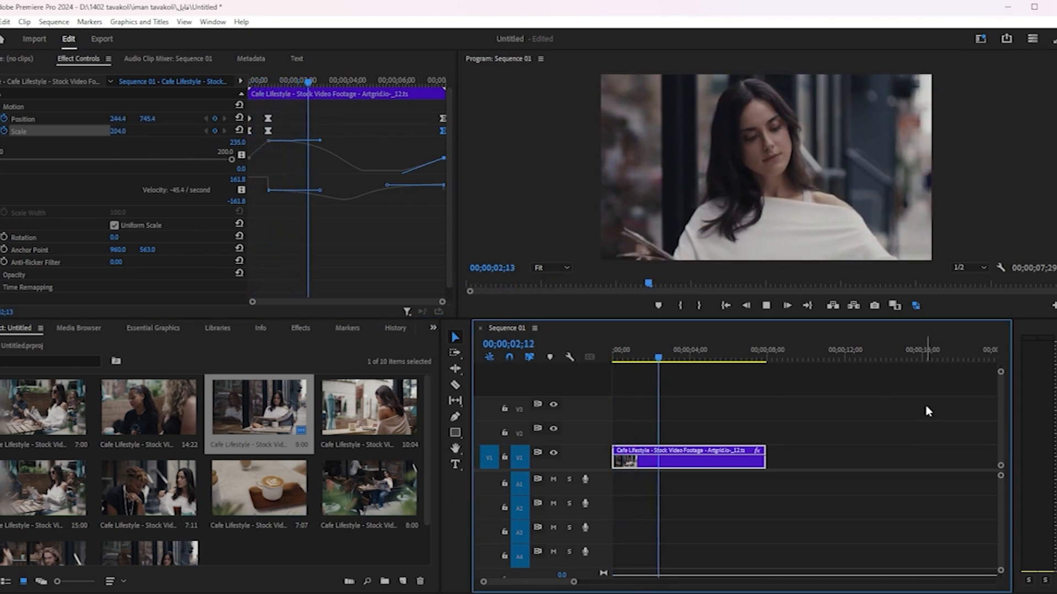
key(space)
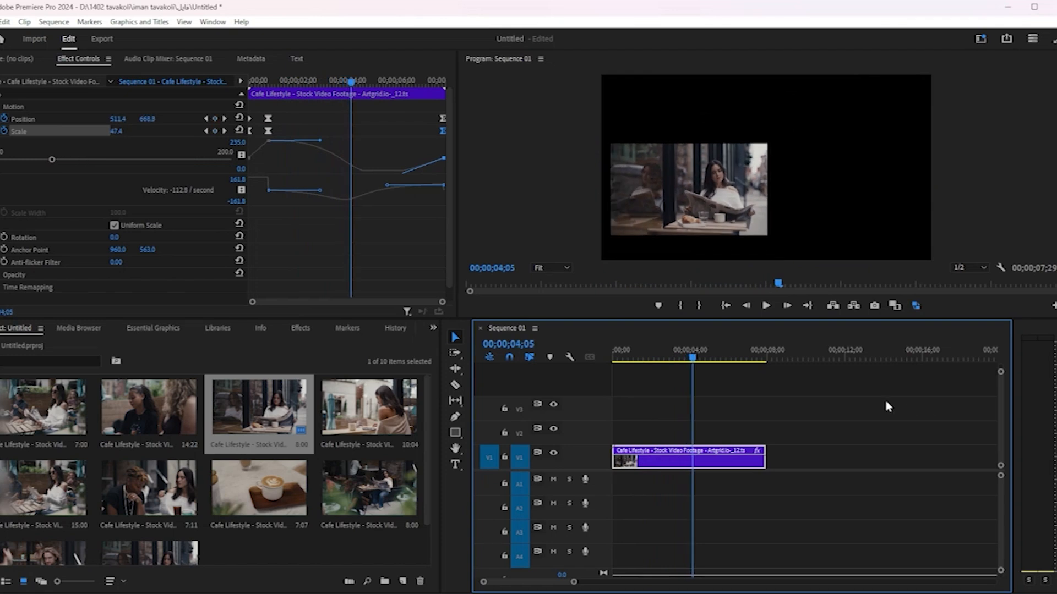
Shorten and flatten the last Scale keyframe's ease handle to smooth the zoom-out, and replay the clip from the start.
drag(388, 186, 410, 169)
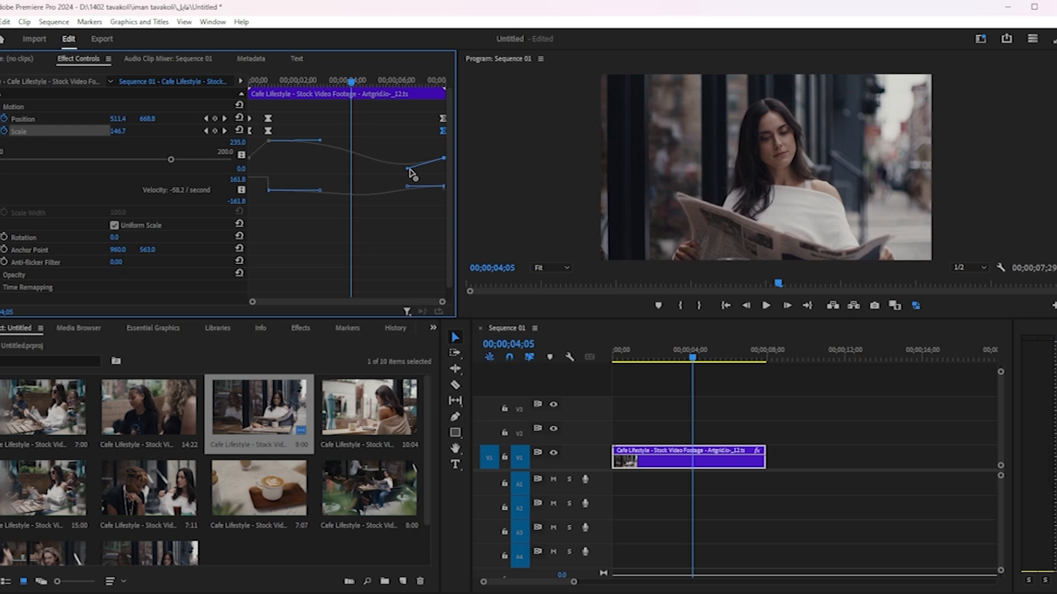
mouse_move(720, 364)
mouse_down()
mouse_move(675, 364)
mouse_move(726, 364)
mouse_up()
drag(408, 171, 428, 193)
drag(724, 355, 609, 363)
key(space)
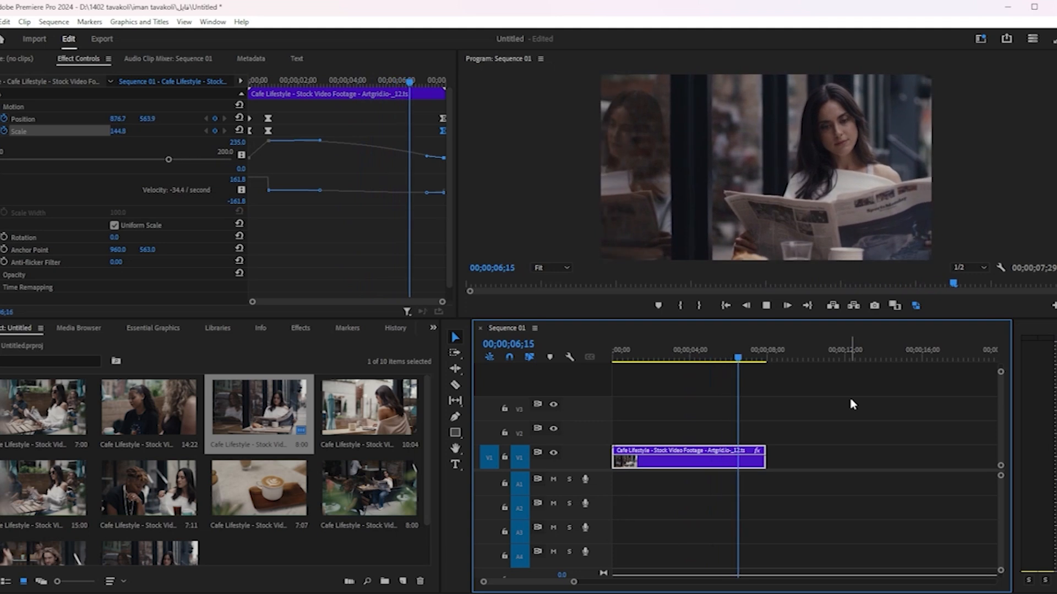
Expand the Opacity settings and add an Opacity keyframe of 100% at 00;00;05;12.
drag(613, 358, 717, 376)
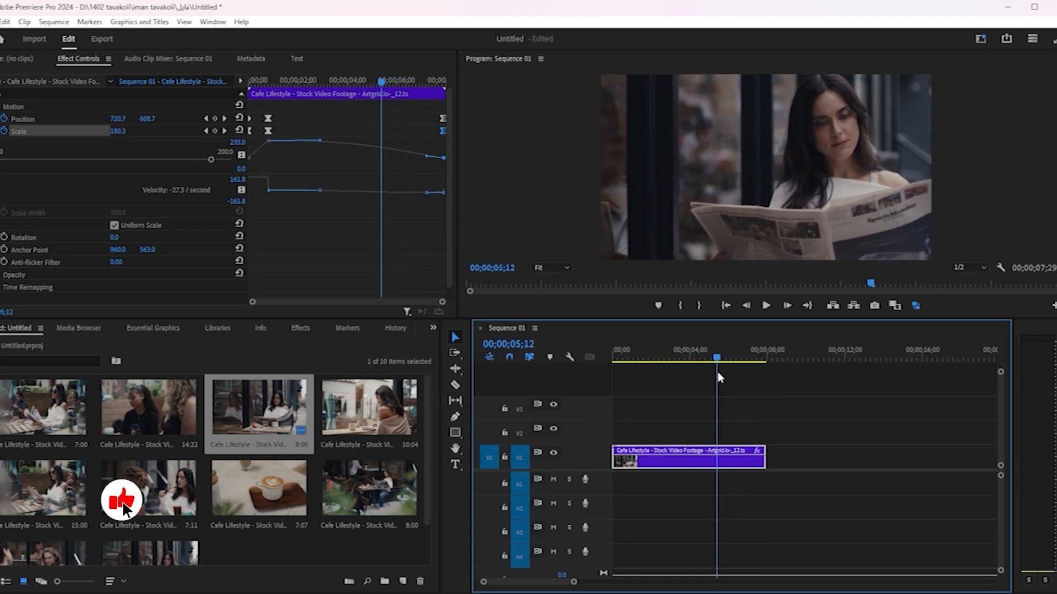
scroll(14, 281, down, 1)
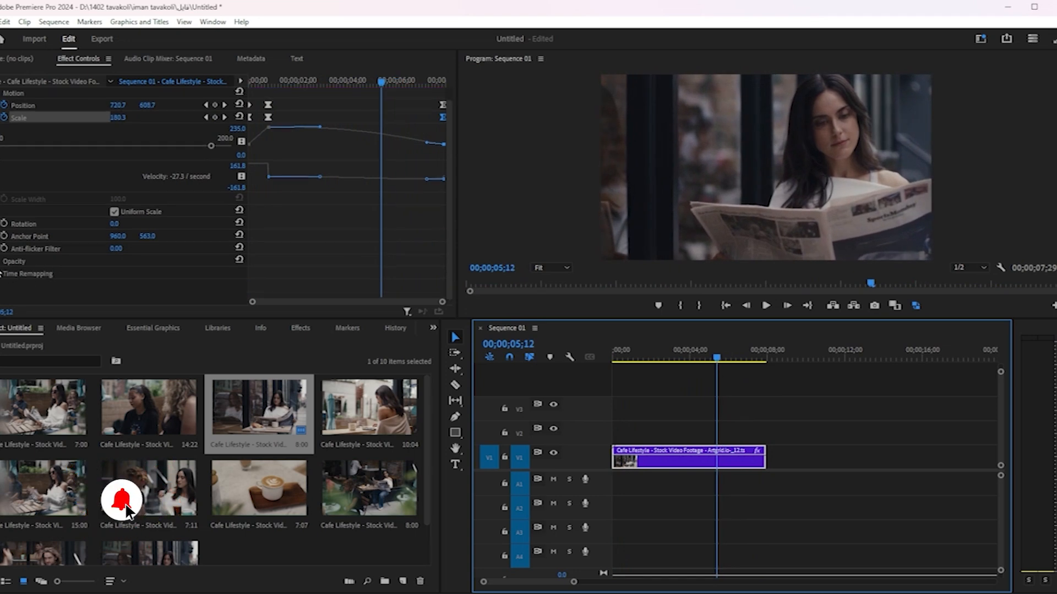
click(2, 264)
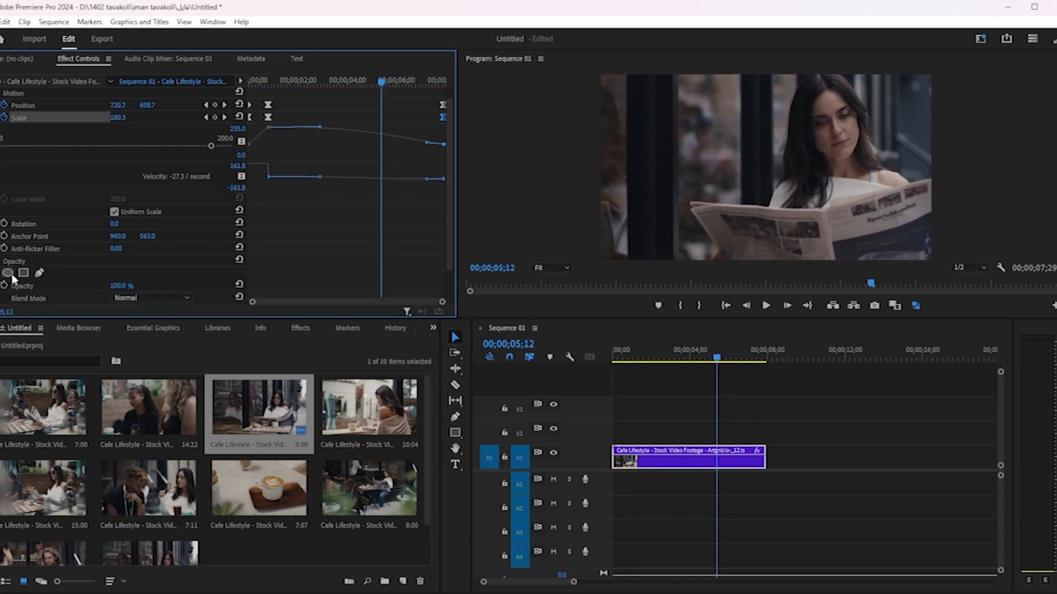
scroll(105, 277, down, 3)
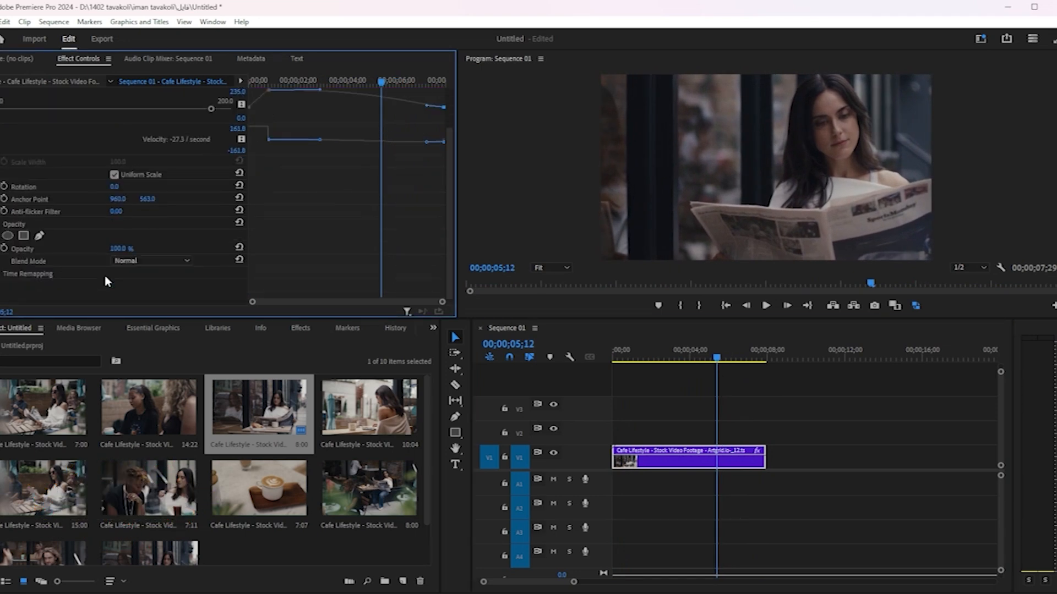
click(5, 248)
Set Opacity to 0% at 00;00;07;27 to fade out the end of the clip.
drag(718, 359, 769, 362)
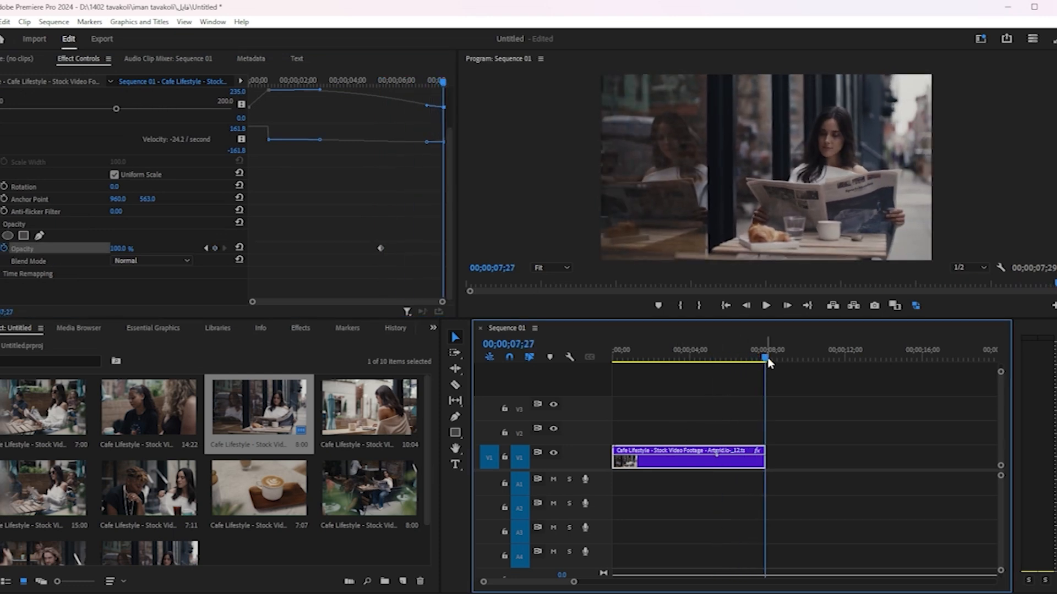
click(118, 249)
text(0)
key(Return)
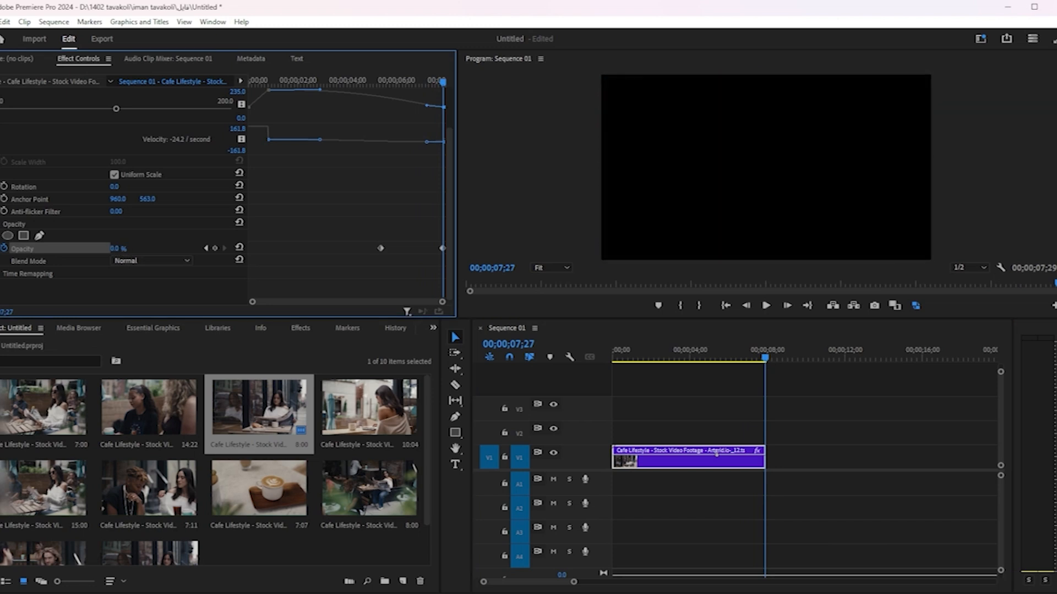
Play the end of the clip to check the opacity fade-out.
drag(760, 352, 696, 360)
key(space)
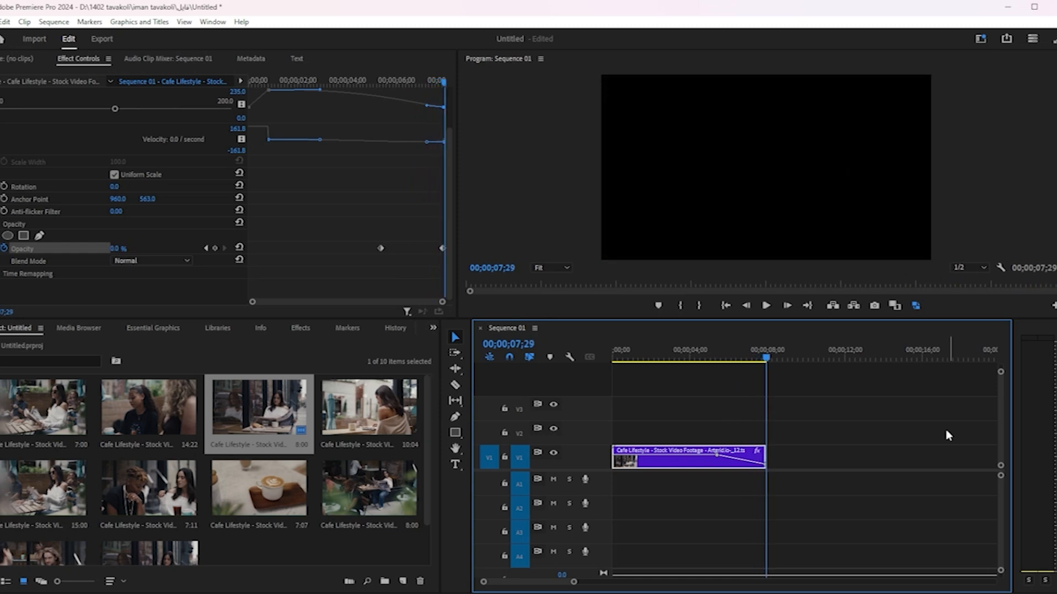
key(space)
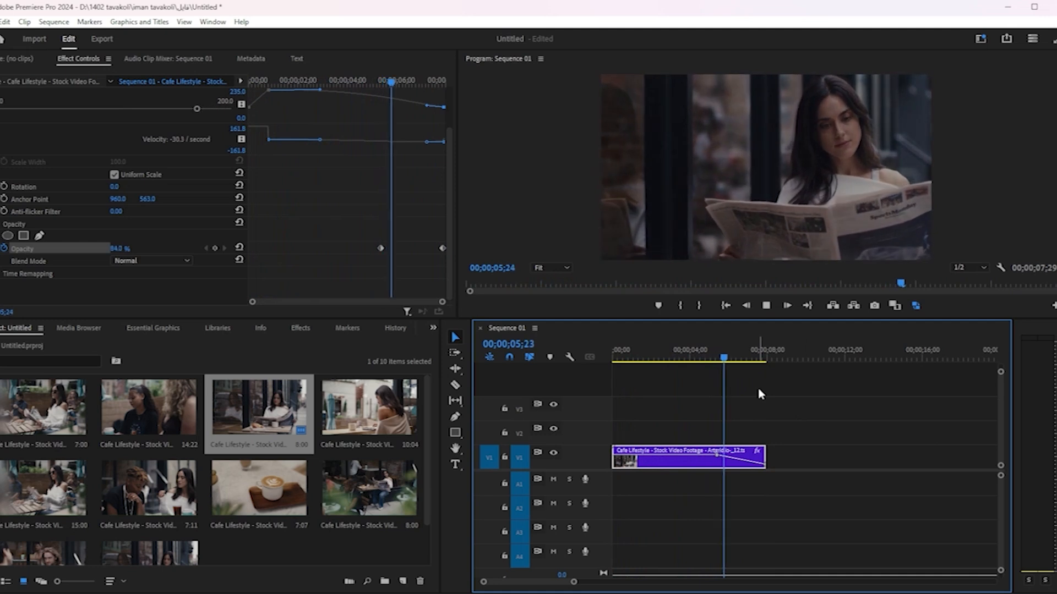
key(space)
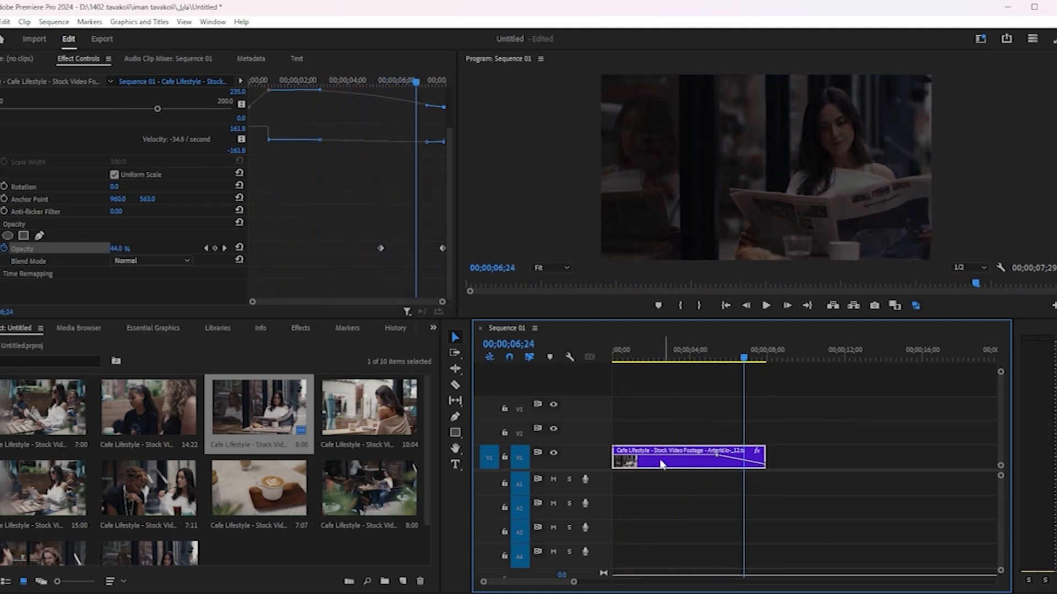
Try moving the clip to track V2 at about 00;00;08;00 to check that its keyframes travel with it, and undo the move.
drag(664, 468, 825, 447)
drag(749, 355, 886, 377)
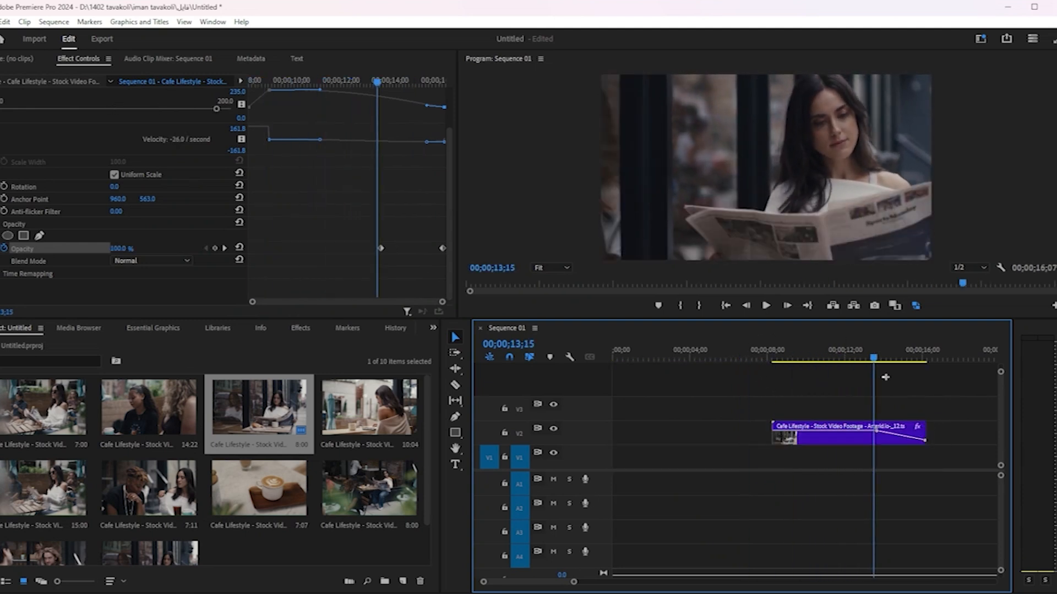
click(914, 384)
key(ctrl+z)
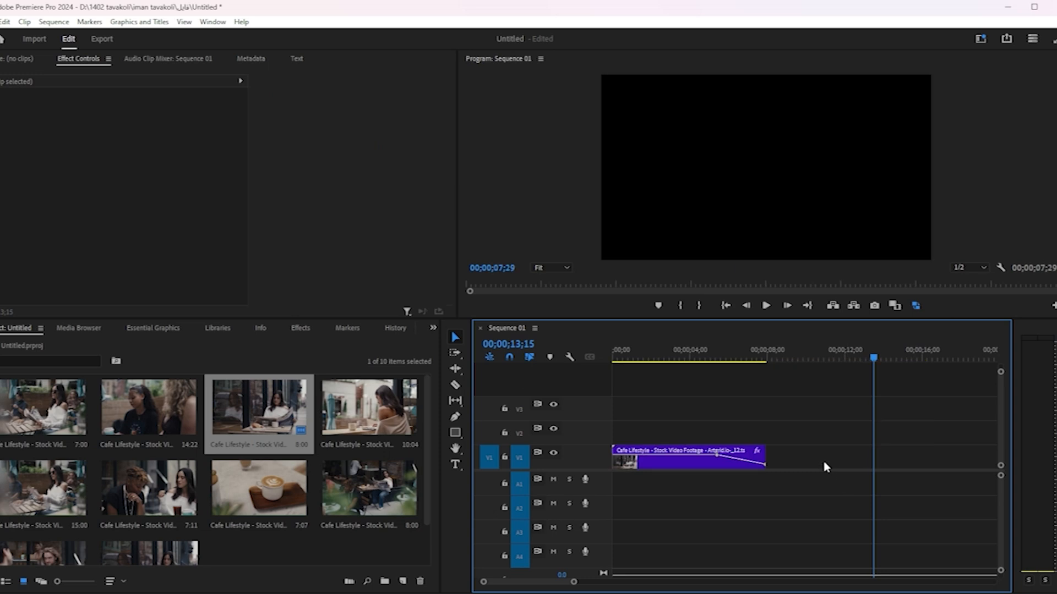
Select the clip at 00;00;03;02 and show only its keyframed properties in the effect settings.
drag(875, 361, 672, 419)
click(653, 461)
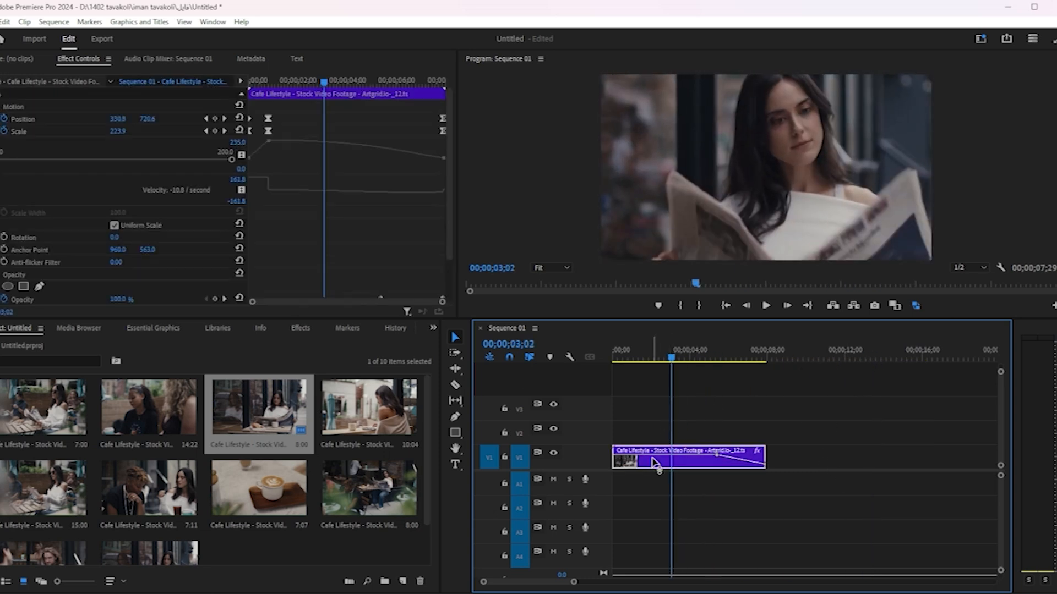
click(406, 313)
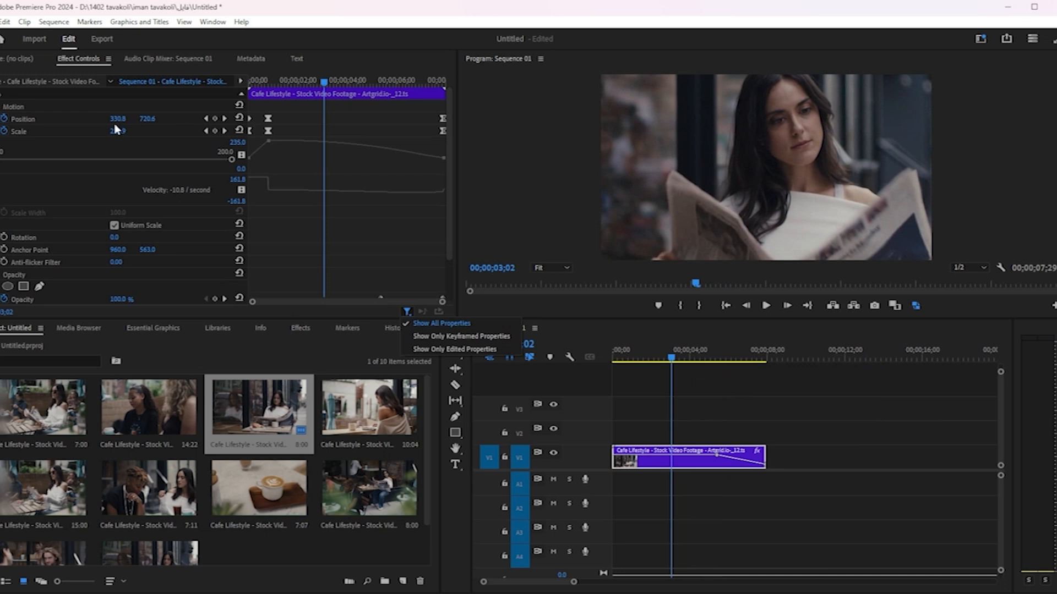
click(438, 337)
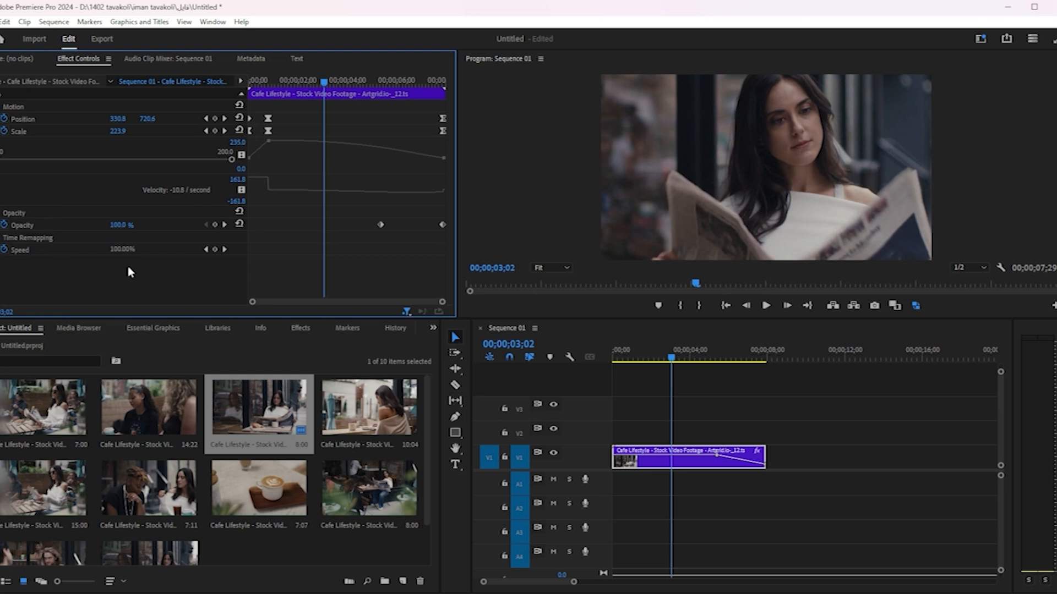
Filter the effect settings to edited properties only, and return to showing all properties.
click(407, 312)
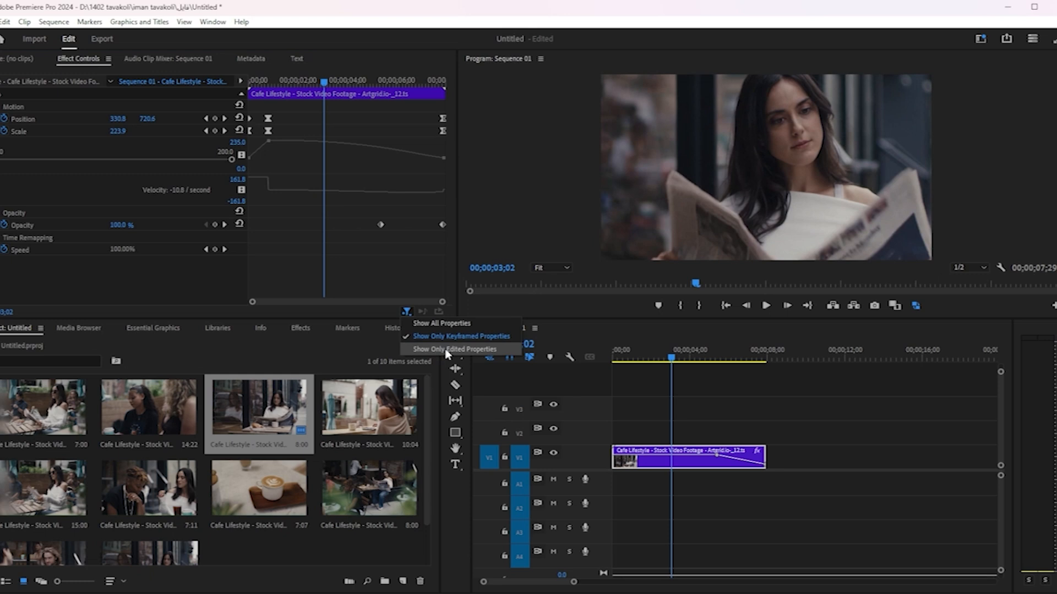
click(448, 350)
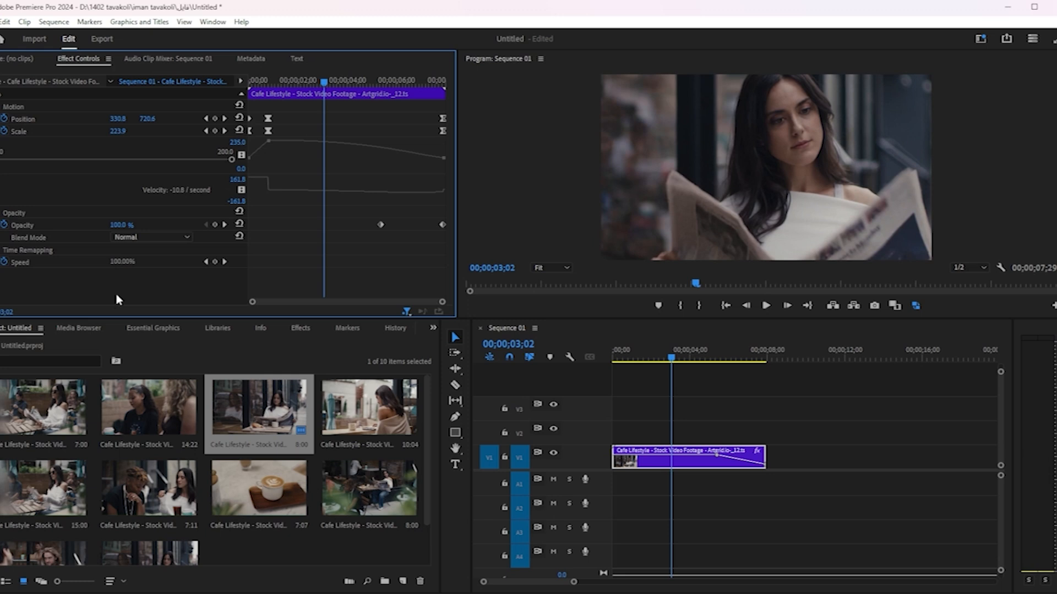
click(405, 312)
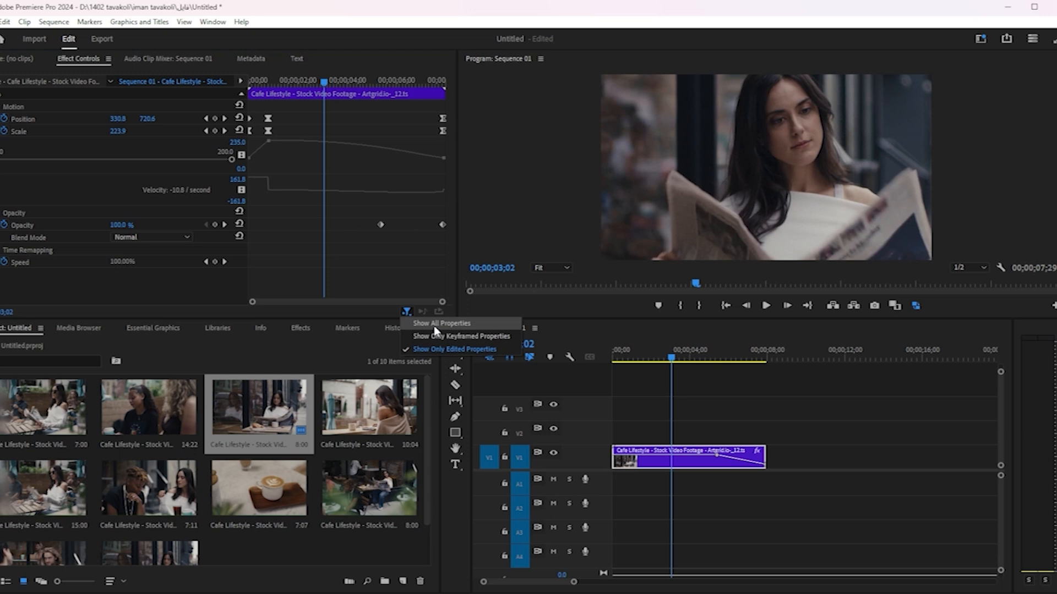
click(435, 324)
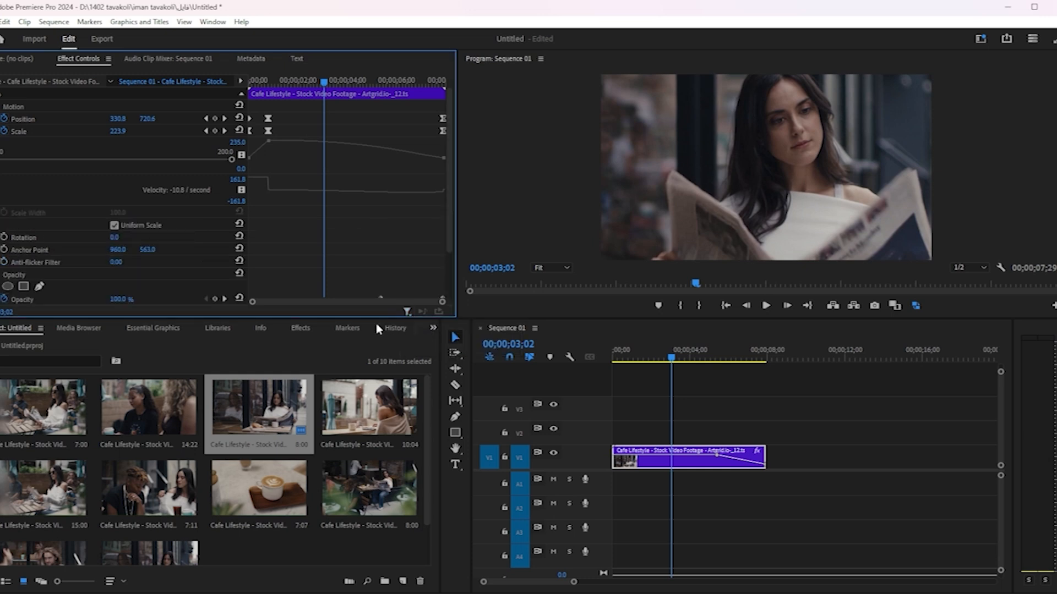
scroll(265, 222, down, 1)
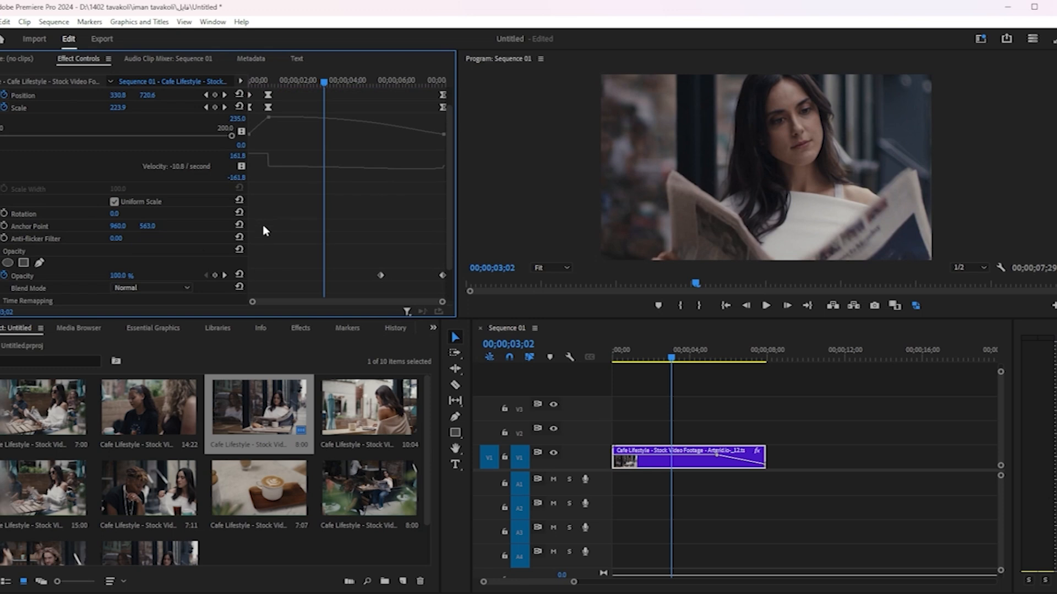
Replace the clip on track V1 with the 10:04 cafe clip, starting at the beginning of the sequence.
drag(802, 425, 761, 444)
key(Delete)
drag(215, 480, 606, 466)
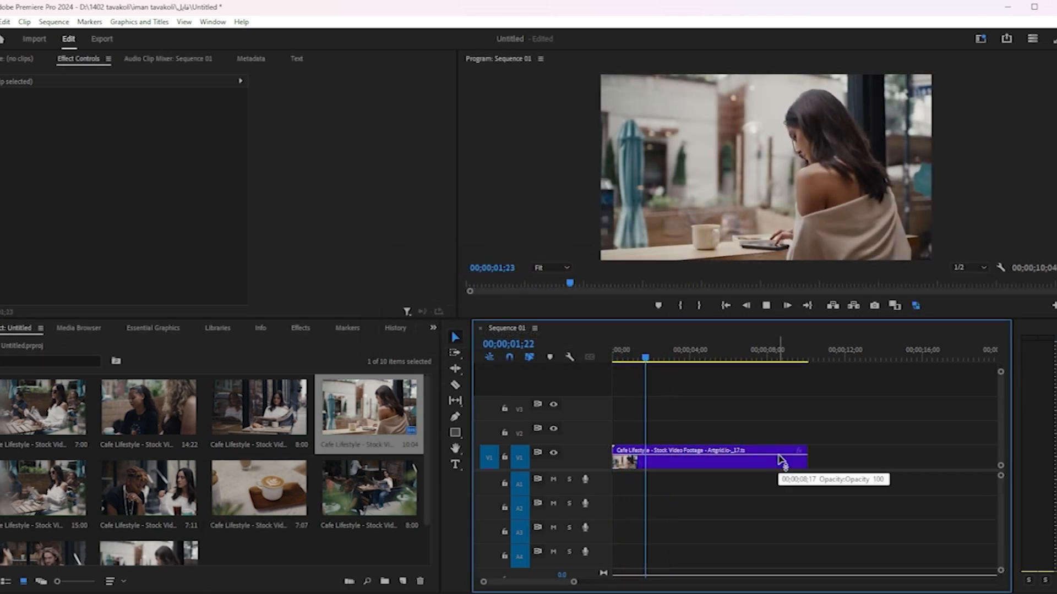
Add starting Scale and Position keyframes to the new clip at 00;00;02;08.
key(space)
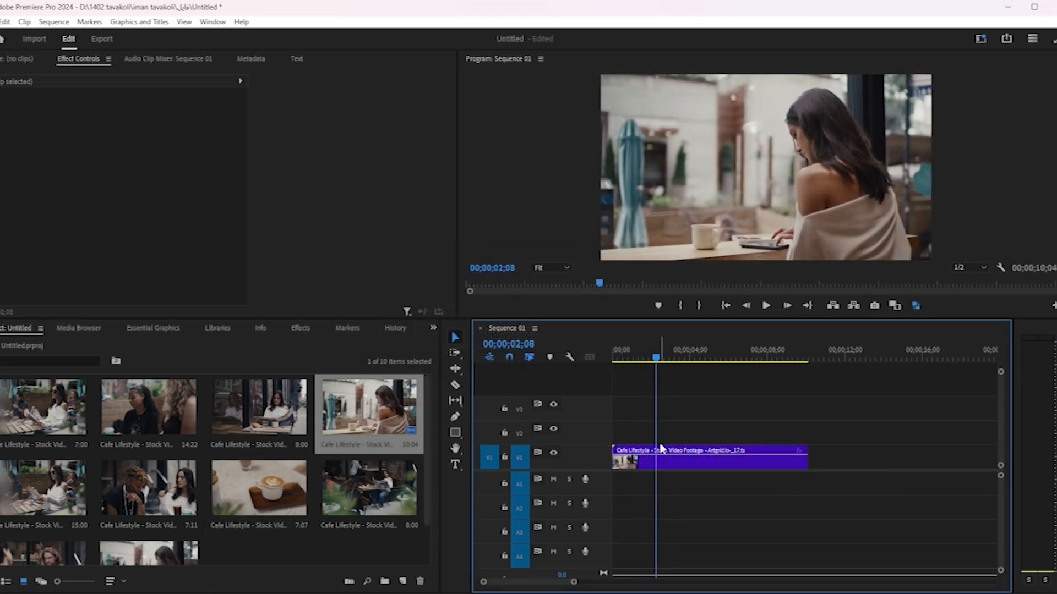
click(662, 464)
click(4, 131)
click(5, 118)
At 00;00;07;01, set Scale to 233 and Position to 666, 994 to zoom in on the woman's face.
drag(661, 363, 755, 368)
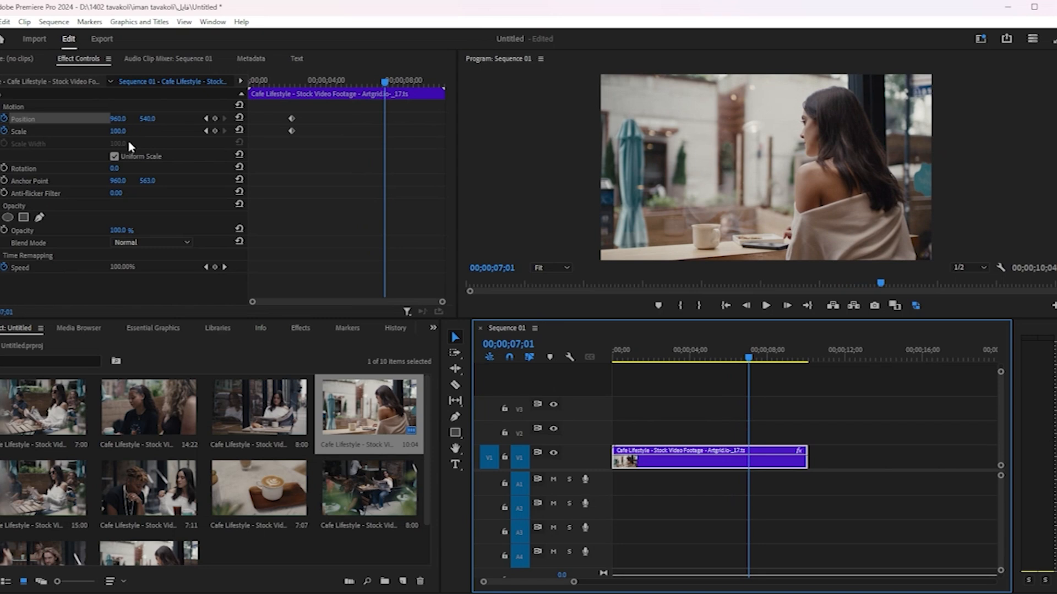
drag(127, 134, 103, 121)
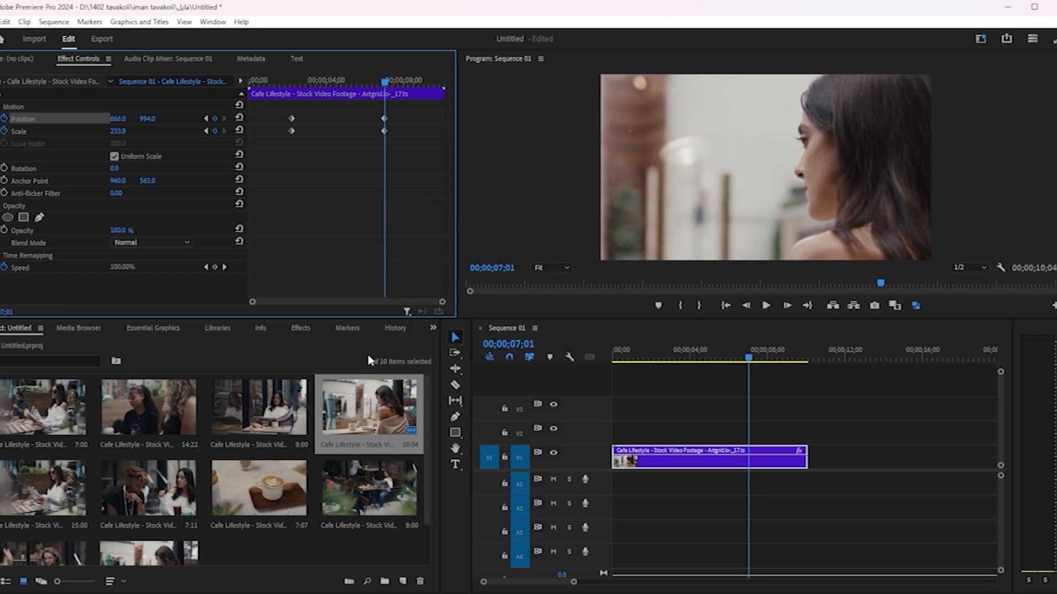
Play the new clip's zoom-in, and replay it from the start of the sequence to check the motion.
drag(749, 357, 647, 395)
key(space)
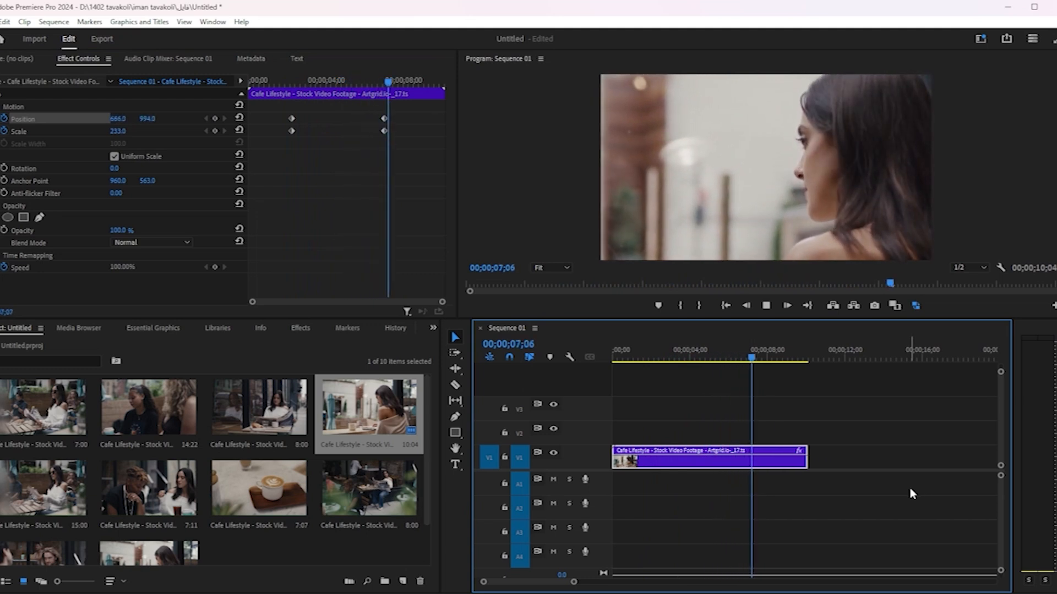
key(space)
key(Home)
key(space)
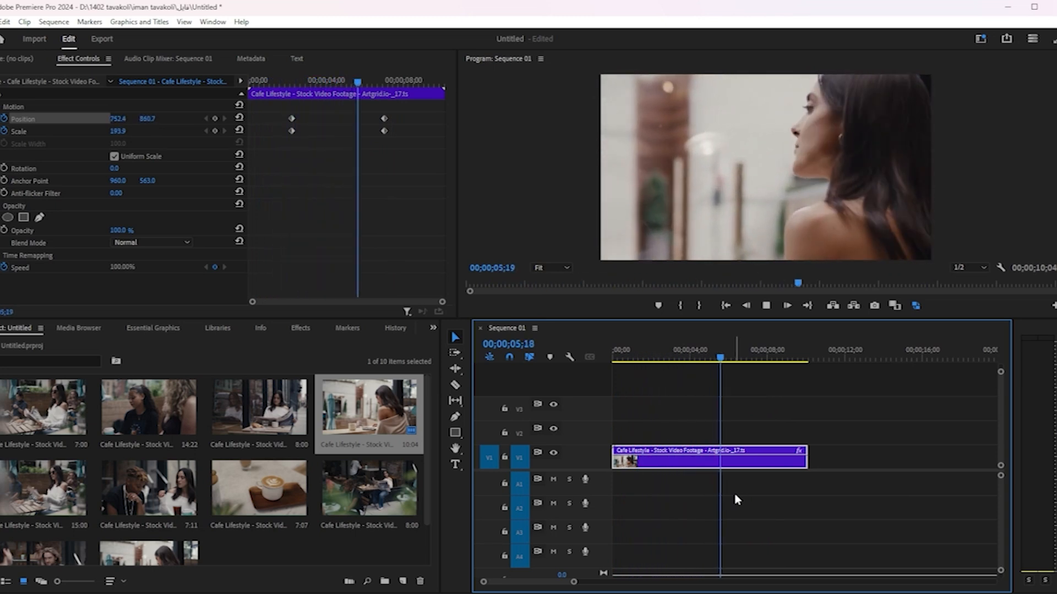
key(space)
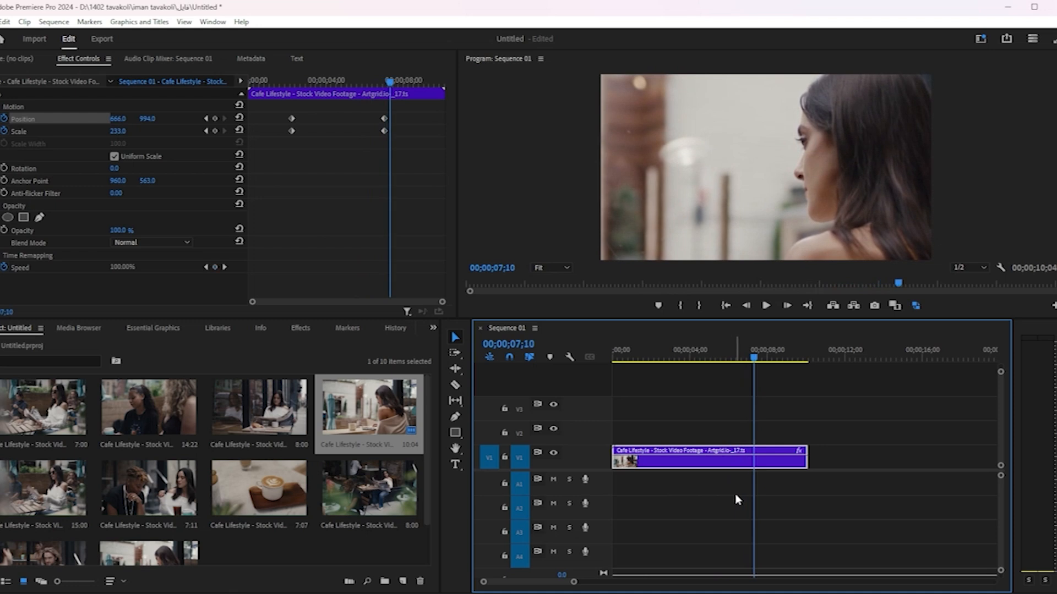